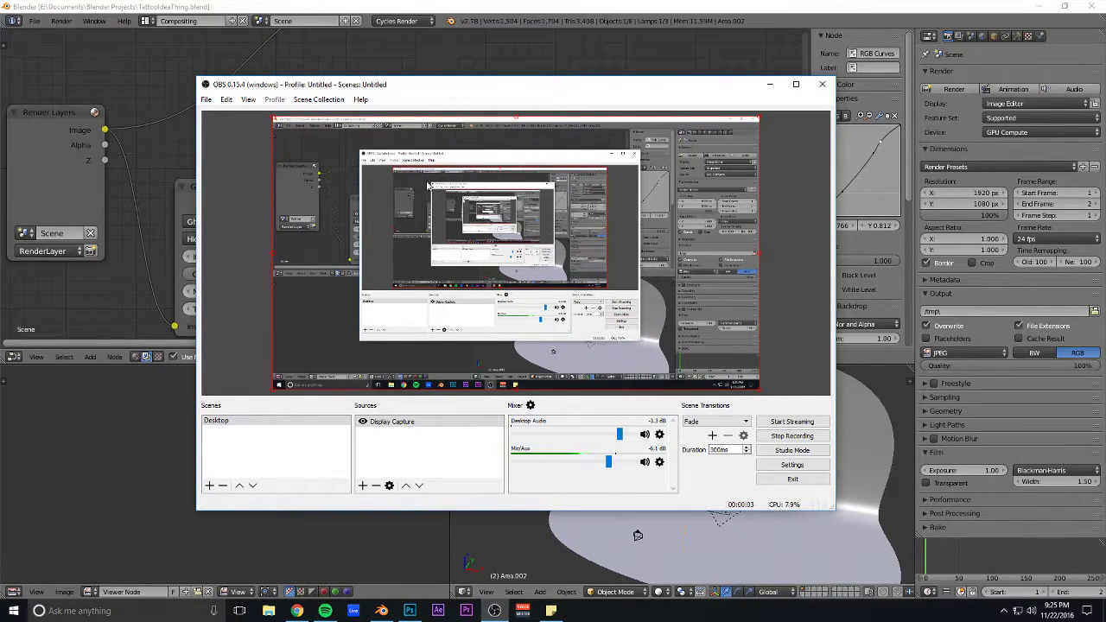
- Switch to Blender, look over the wireframe scene, and open Photoshop to view the finished WireFrameWaveForm.psd image
left_click(400, 6)
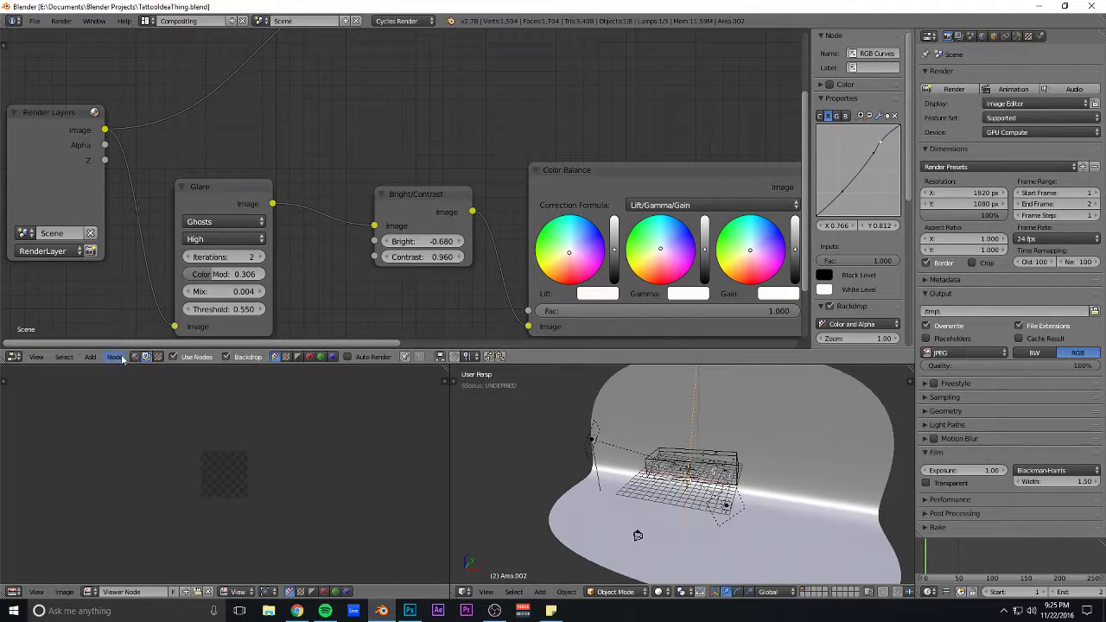
scroll(588, 445, "up", 4)
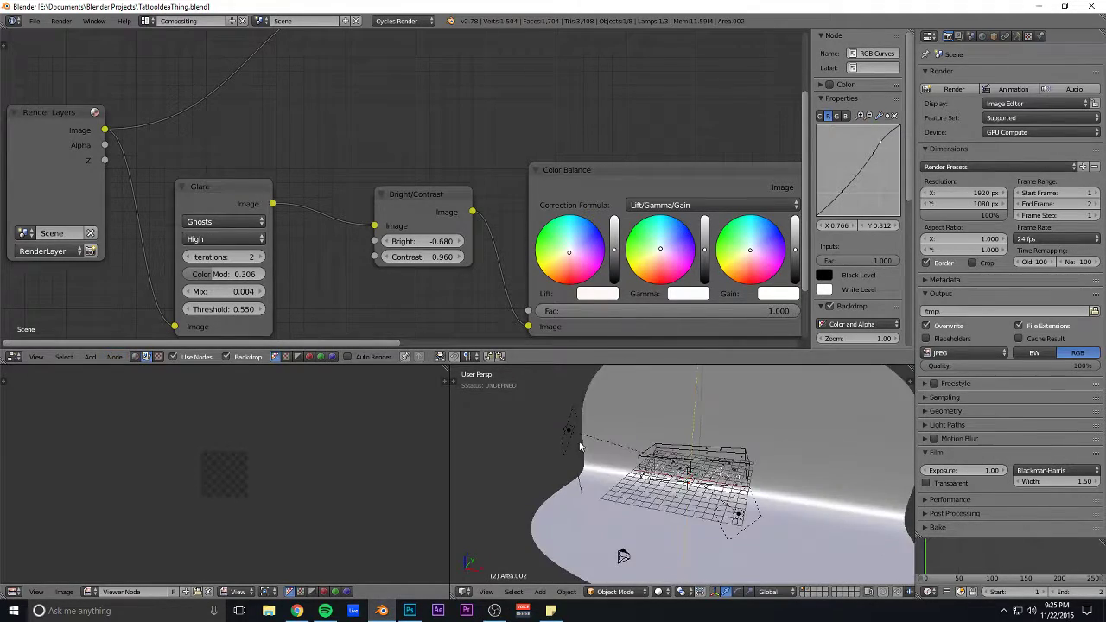
middle_click_drag(589, 445, 793, 413)
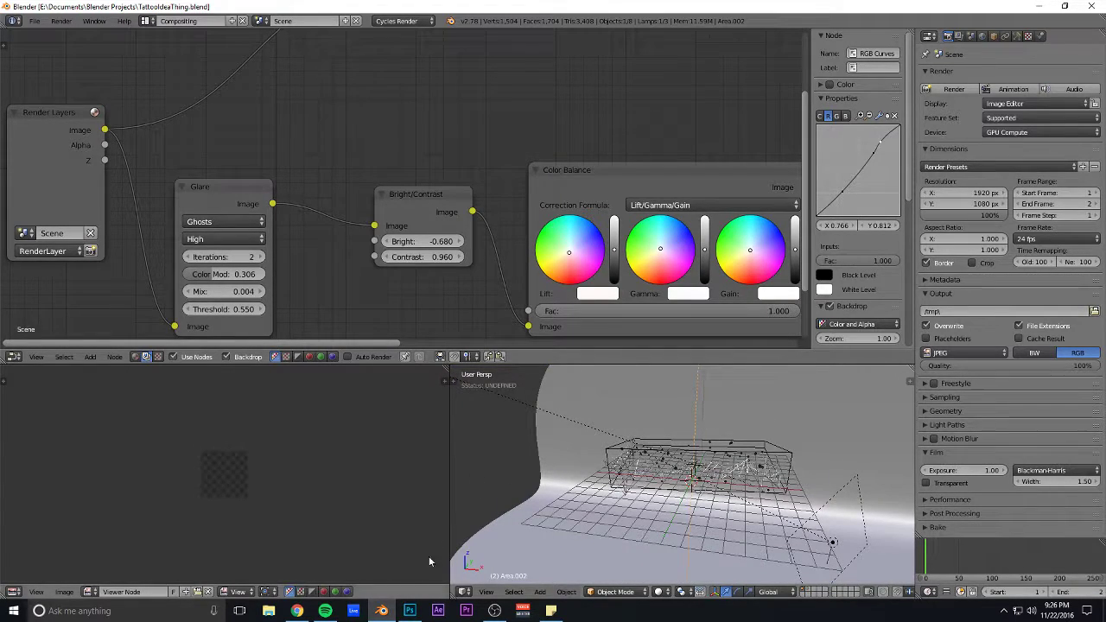
left_click(410, 610)
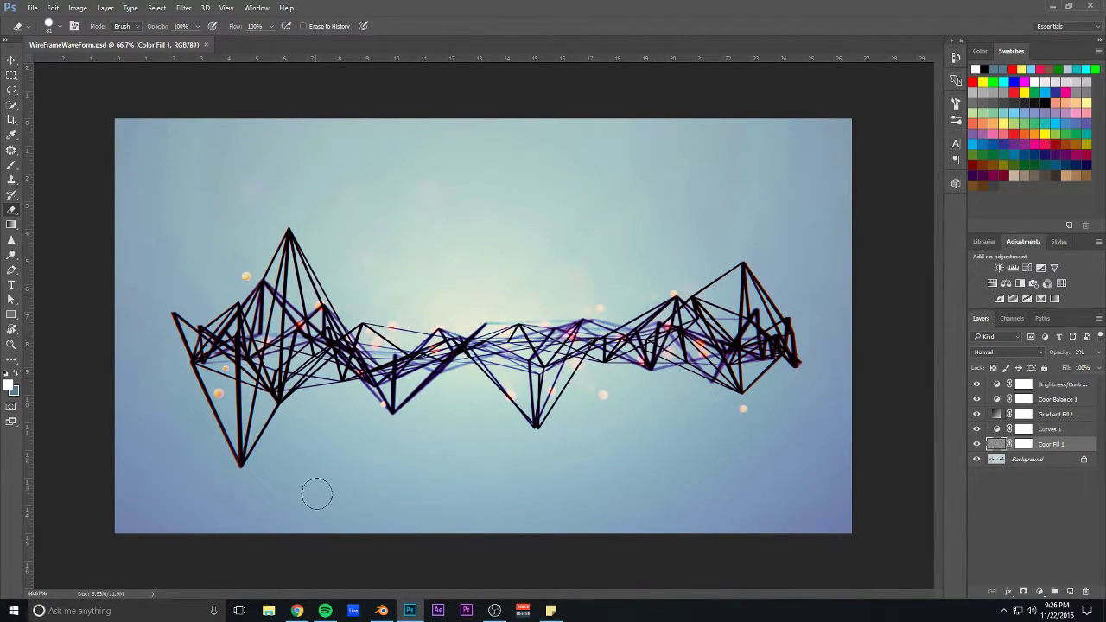
- Switch back to Blender, change the screen layout to Default, and bring the full scene up in the 3D view
left_click(381, 611)
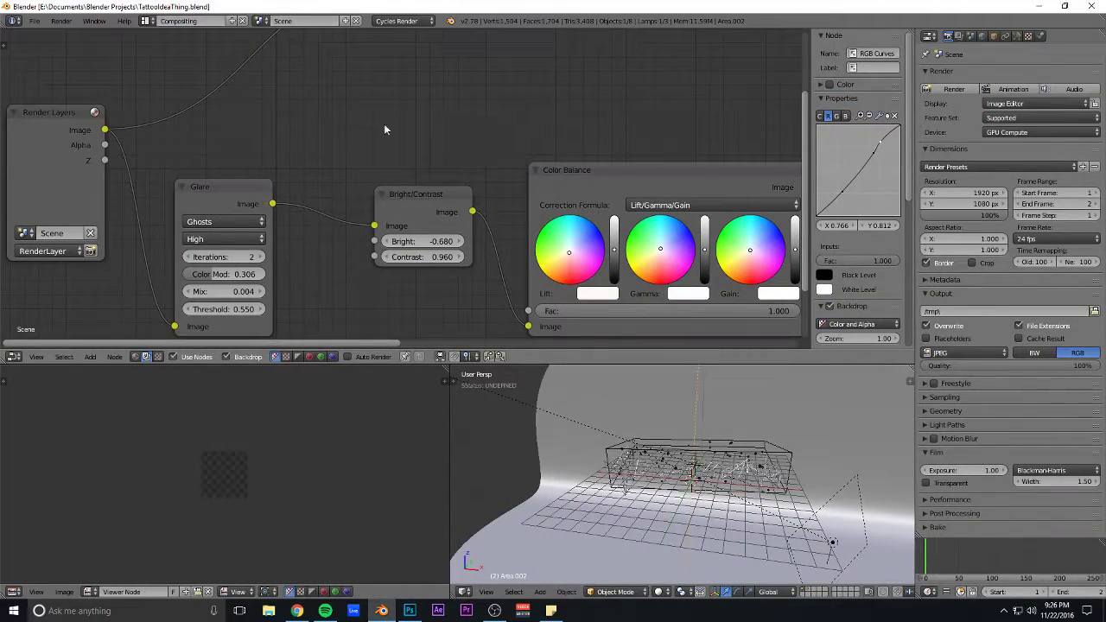
left_click(148, 20)
left_click(174, 73)
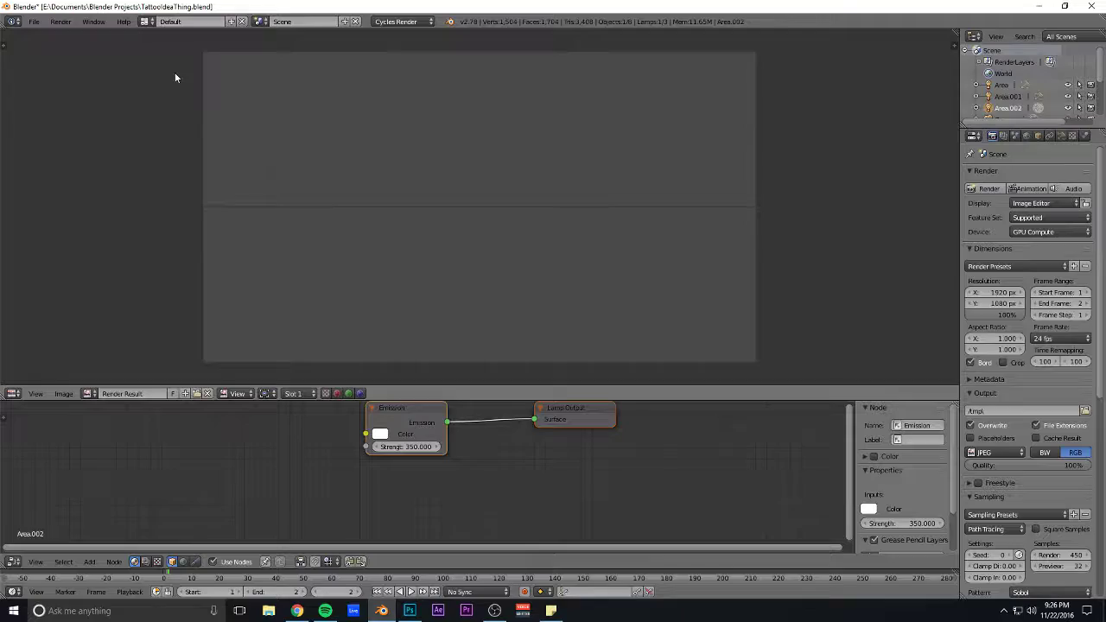
key("Escape")
middle_click_drag(386, 199, 515, 210)
scroll(325, 358, "down", 5)
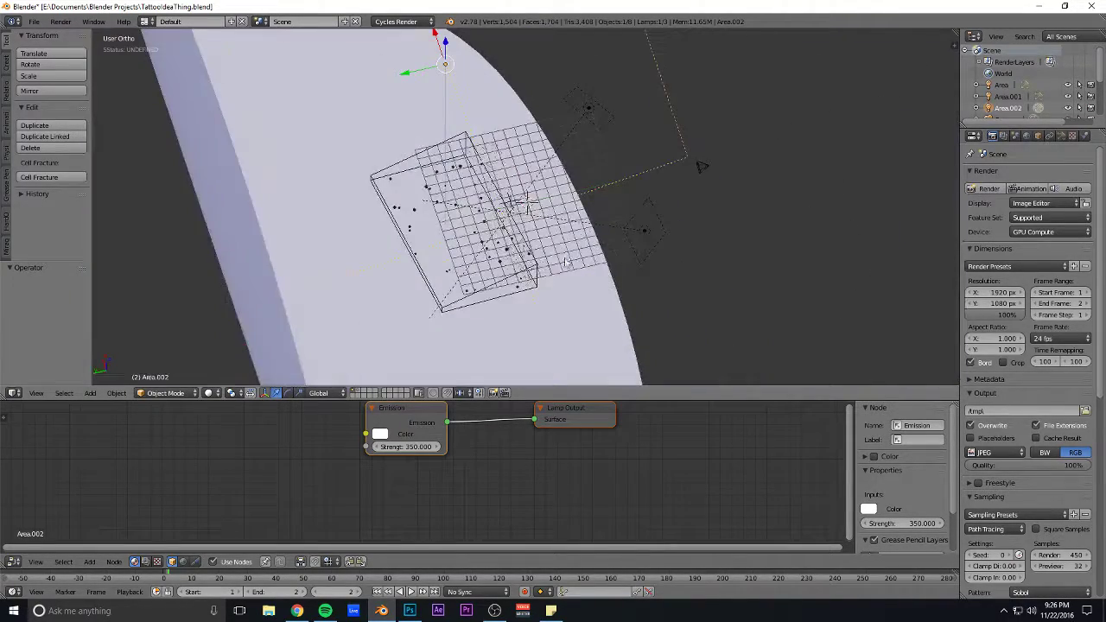
middle_click_drag(562, 259, 547, 222)
scroll(547, 222, "up", 6)
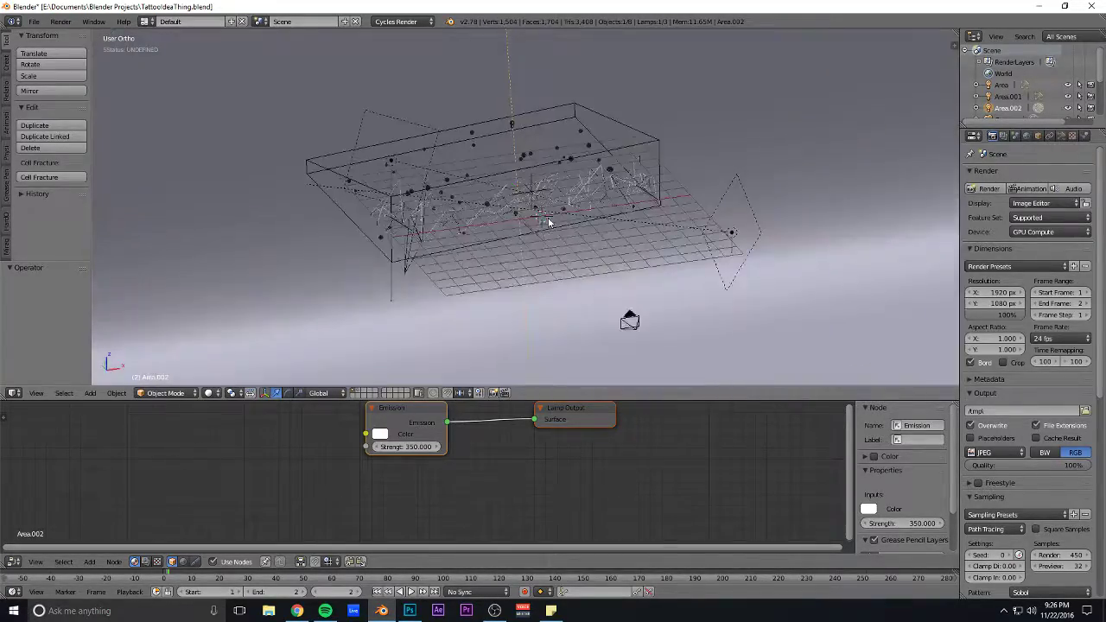
- Look through the camera and preview the wireframe waveform scene in rendered shading, returning to solid shading
key("KP_0")
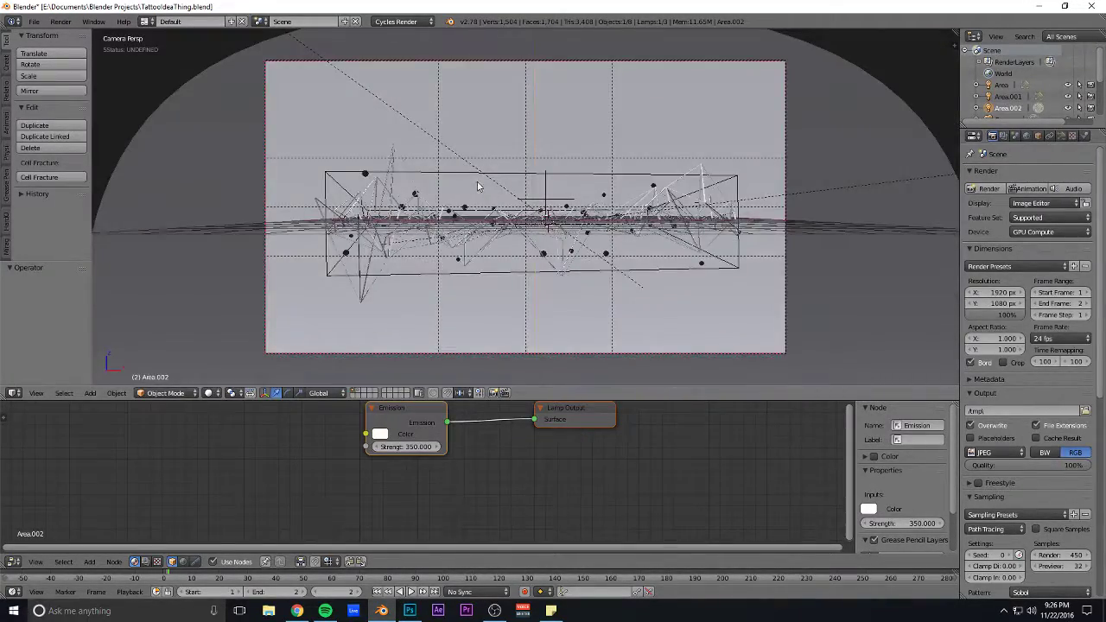
scroll(481, 190, "up", 2)
key("shift+z")
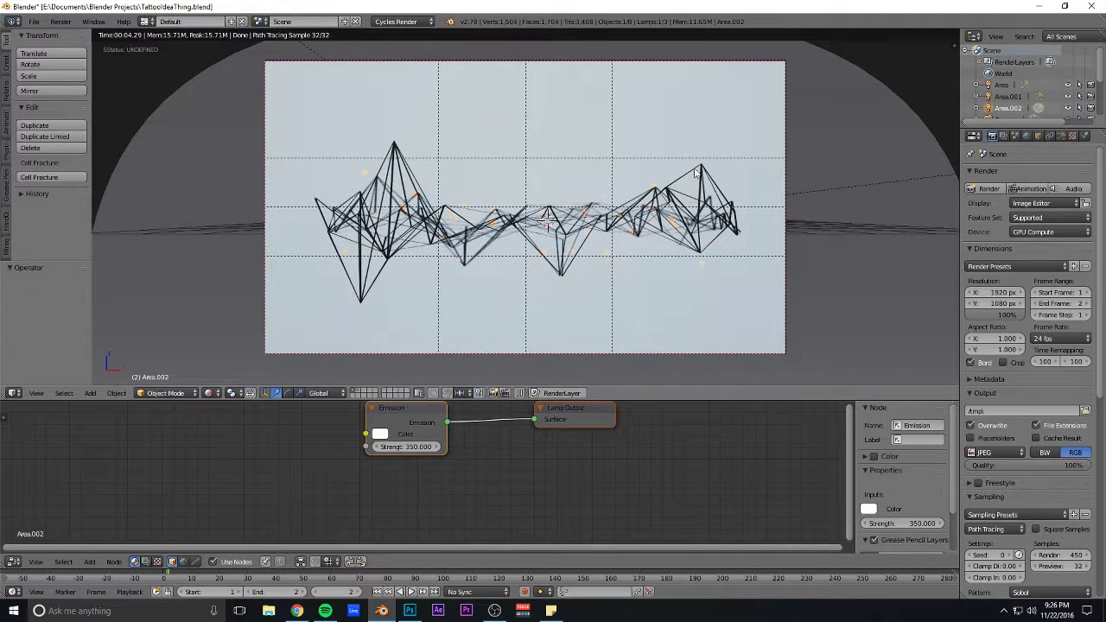
key("shift+z")
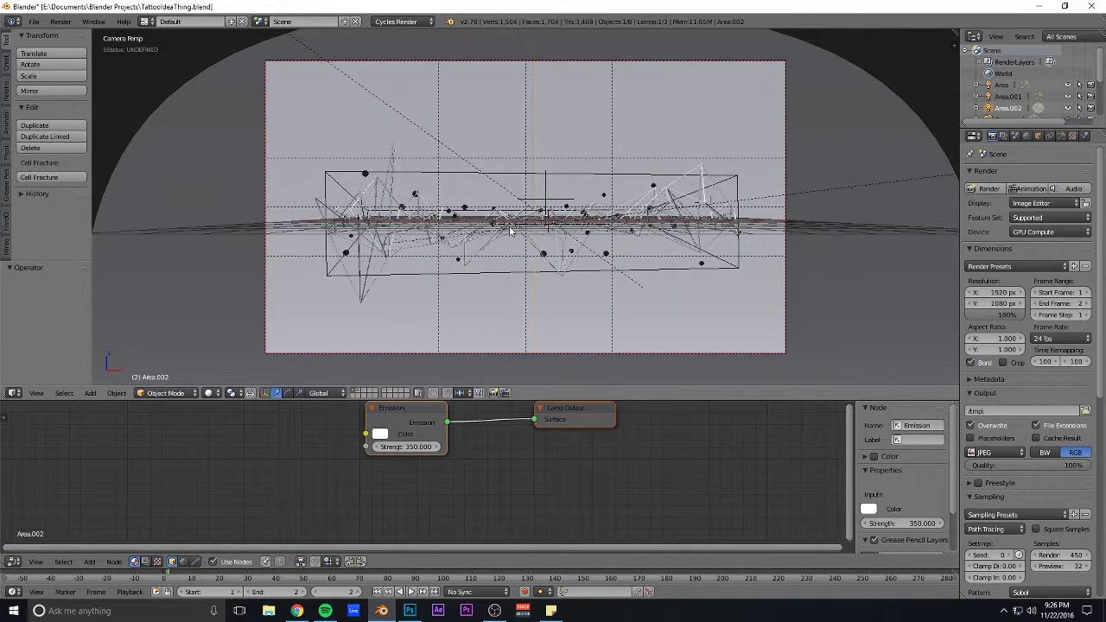
- Show the empty third layer and add a mesh plane at the origin
key("3")
key("KP_0")
key("shift+a")
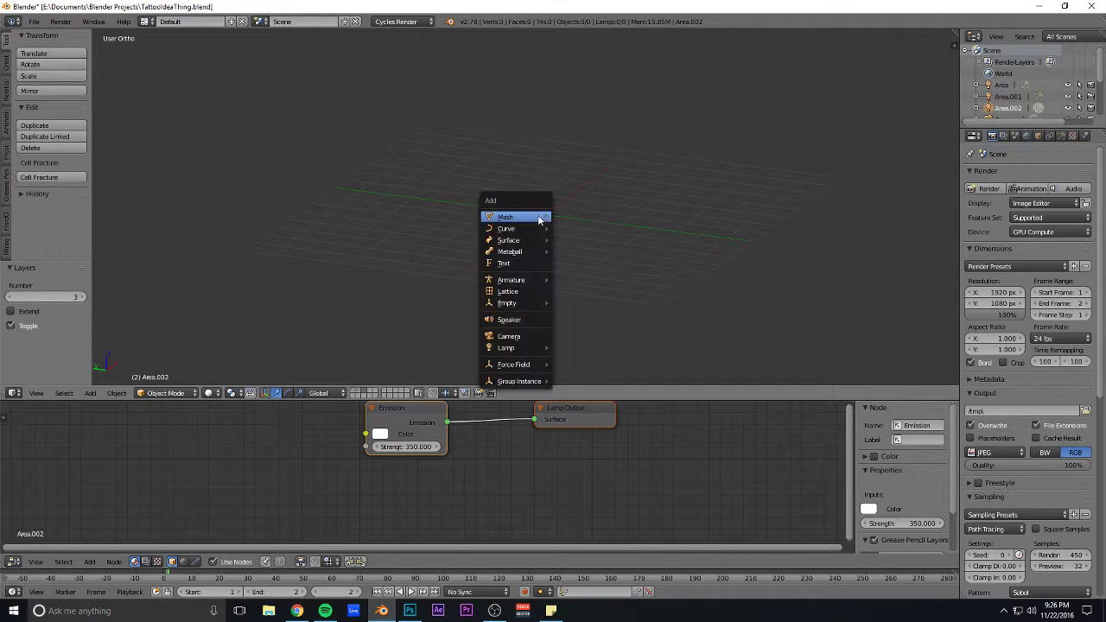
mouse_move(518, 216)
left_click(601, 216)
middle_click_drag(706, 193, 596, 245)
- Scale the plane up, form it into a long rectangle along X, and enlarge it by a factor of 1.28
key("s")
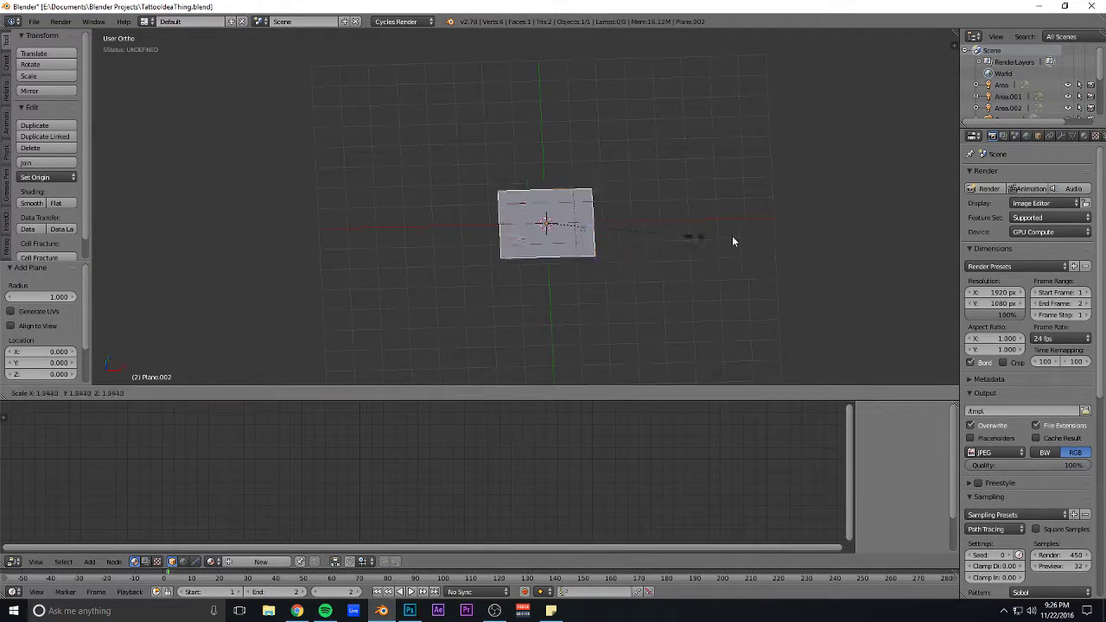
left_click(734, 235)
middle_click_drag(684, 237, 678, 197)
key("s")
key("y")
left_click(742, 231)
key("s")
left_click(795, 223)
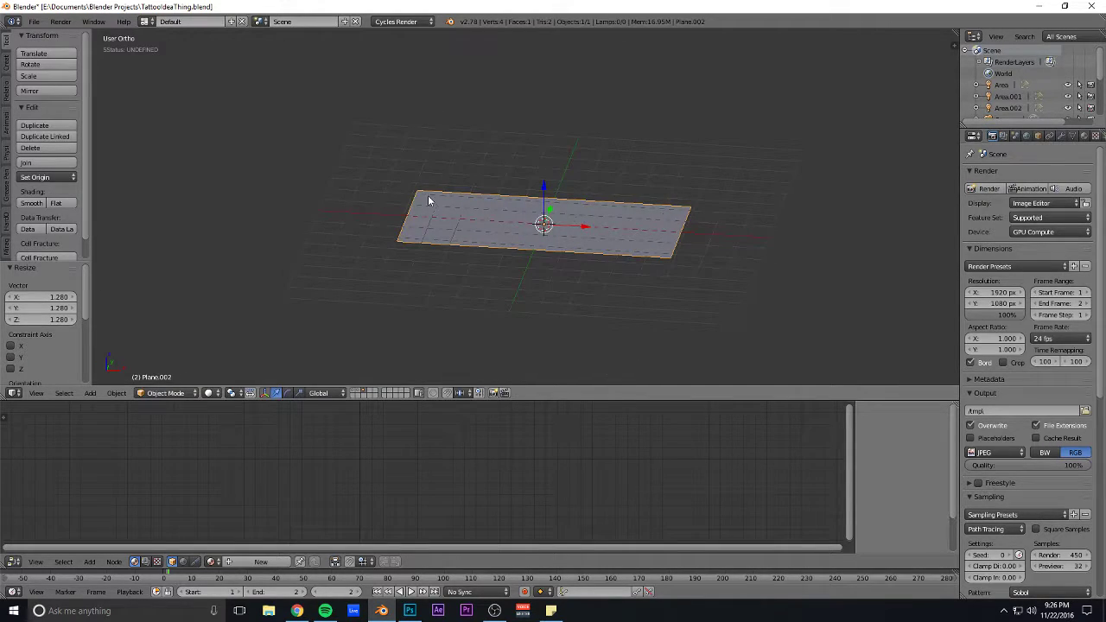
- Enter Edit Mode and subdivide the plane three times with one cut each
key("Tab")
key("w")
left_click(506, 238)
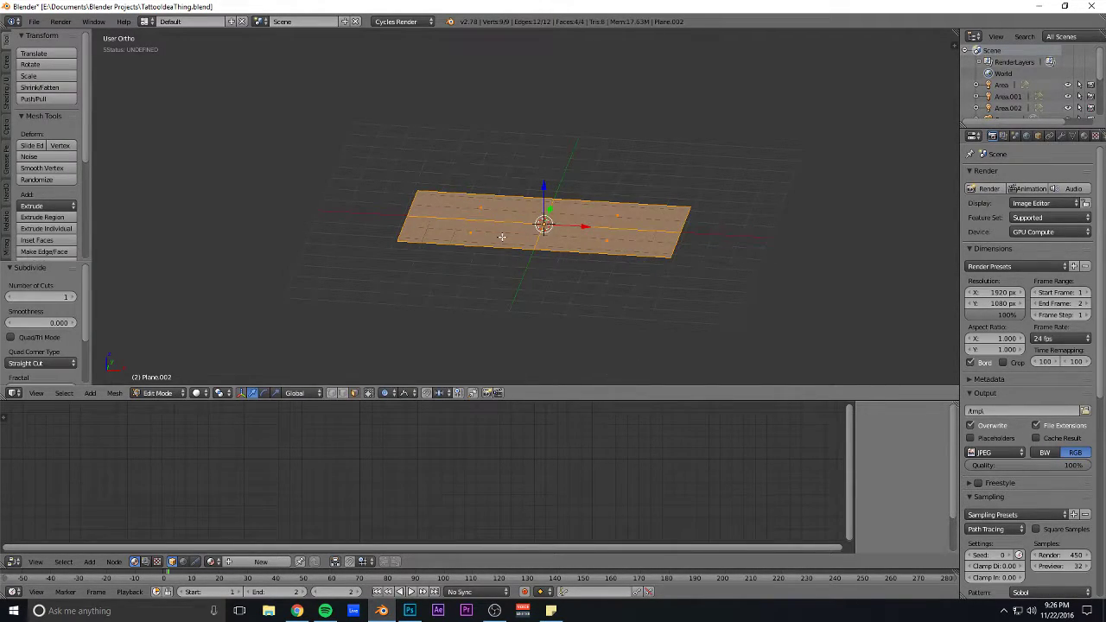
key("w")
left_click(505, 238)
key("w")
left_click(414, 257)
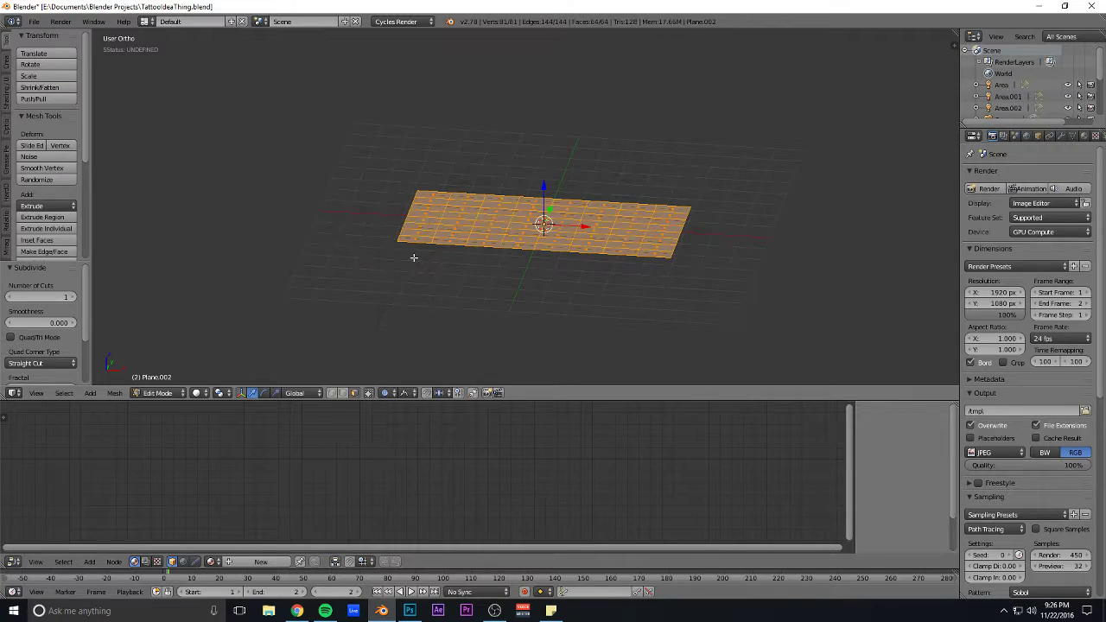
- Set the last subdivision's Along Normal to 1 and Fractal to 11.620, and return to Object Mode
scroll(39, 345, "down", 3)
left_click(38, 349)
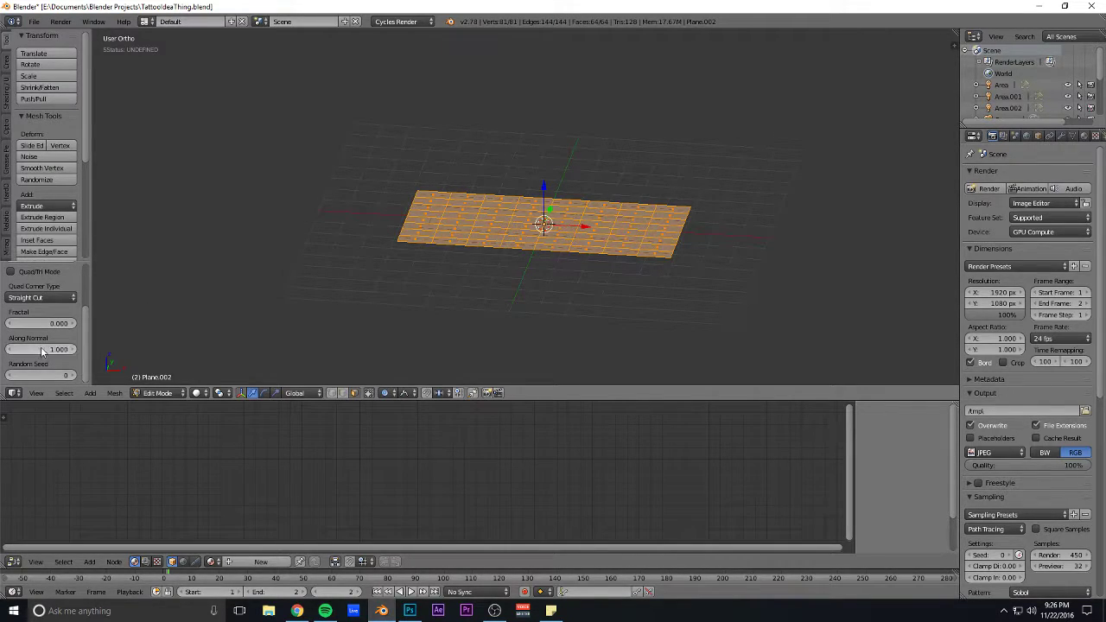
type("1")
key("Return")
mouse_move(37, 323)
left_mouse_down()
mouse_move(69, 323)
mouse_move(37, 323)
left_mouse_up()
key("Tab")
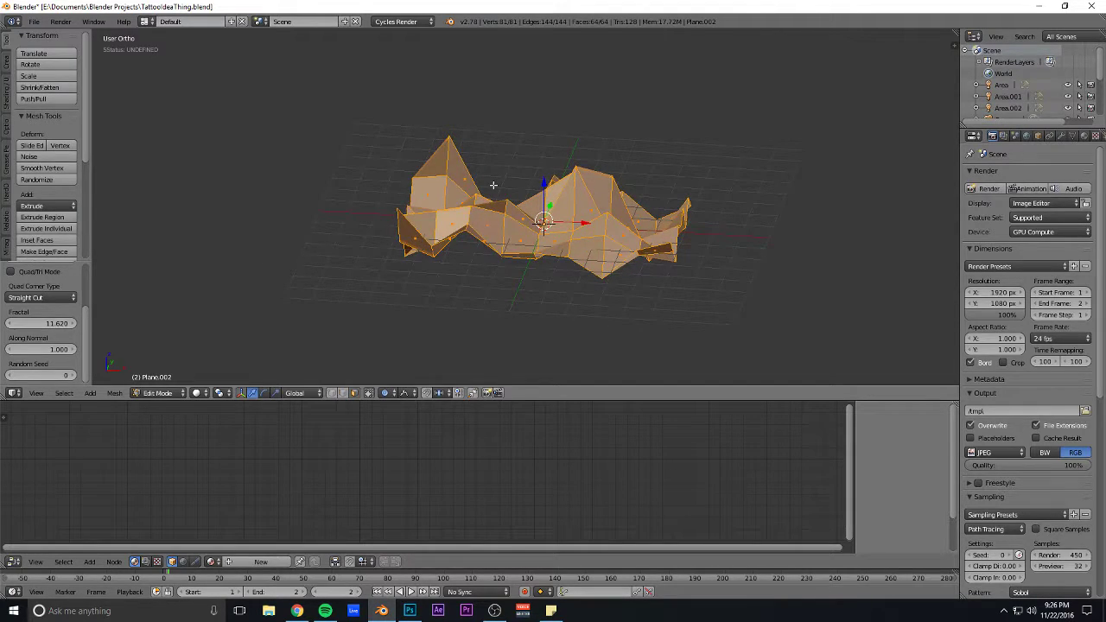
- Stretch the jagged plane along Y and return to the main scene's layer
middle_click_drag(578, 164, 654, 202)
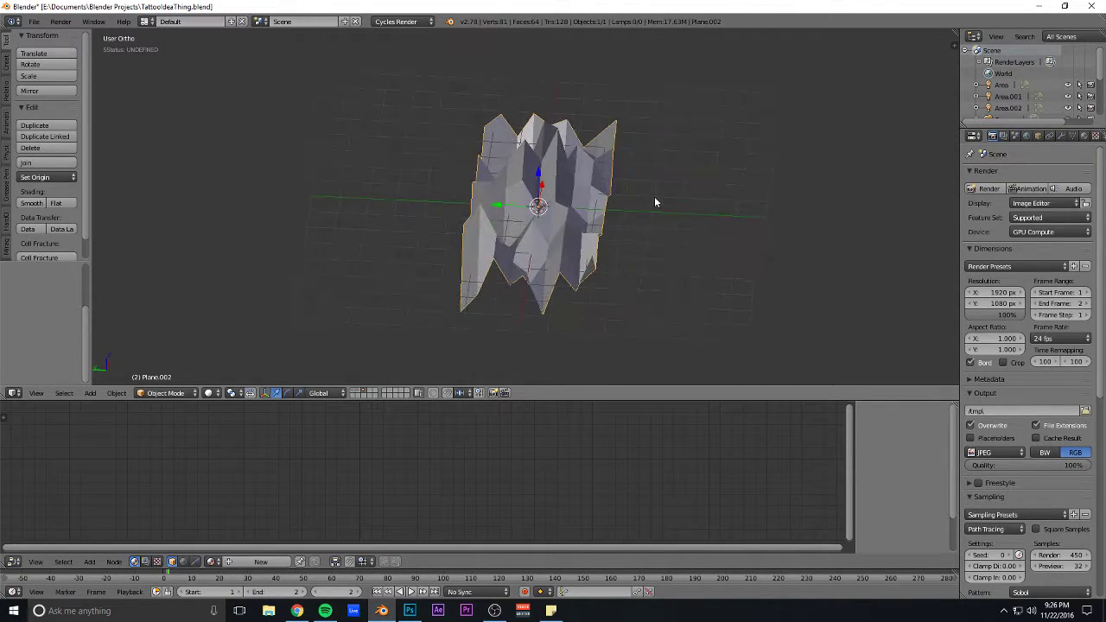
key("s")
key("y")
left_click(754, 186)
middle_click_drag(754, 186, 617, 188)
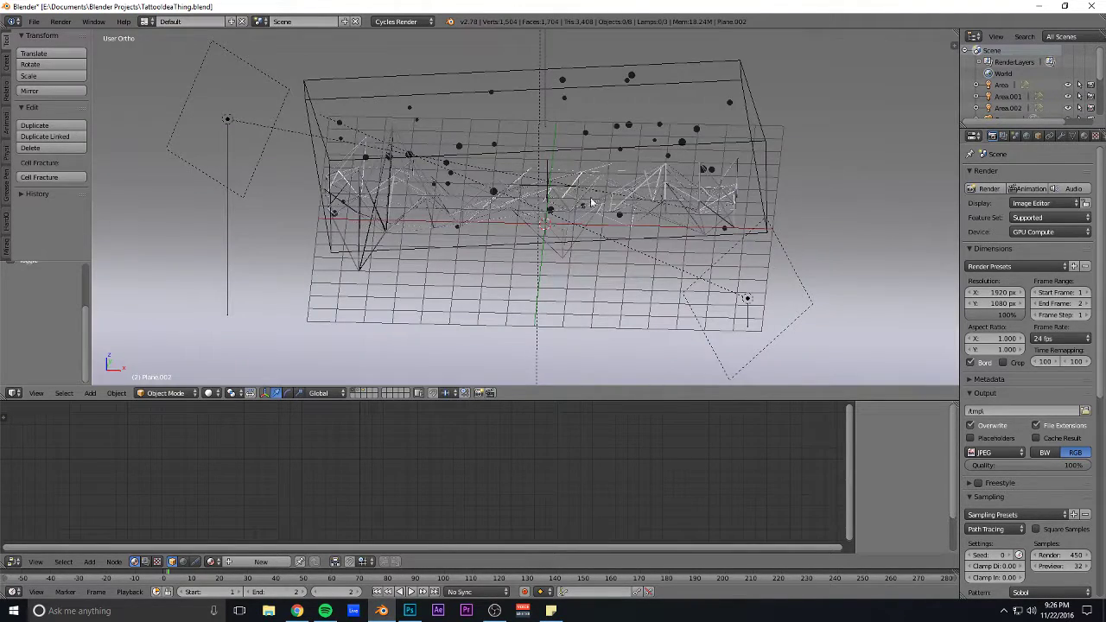
- Select the existing wireframe waveform mesh, display its modifiers, and view it through the camera
right_click(626, 190)
left_click(1060, 135)
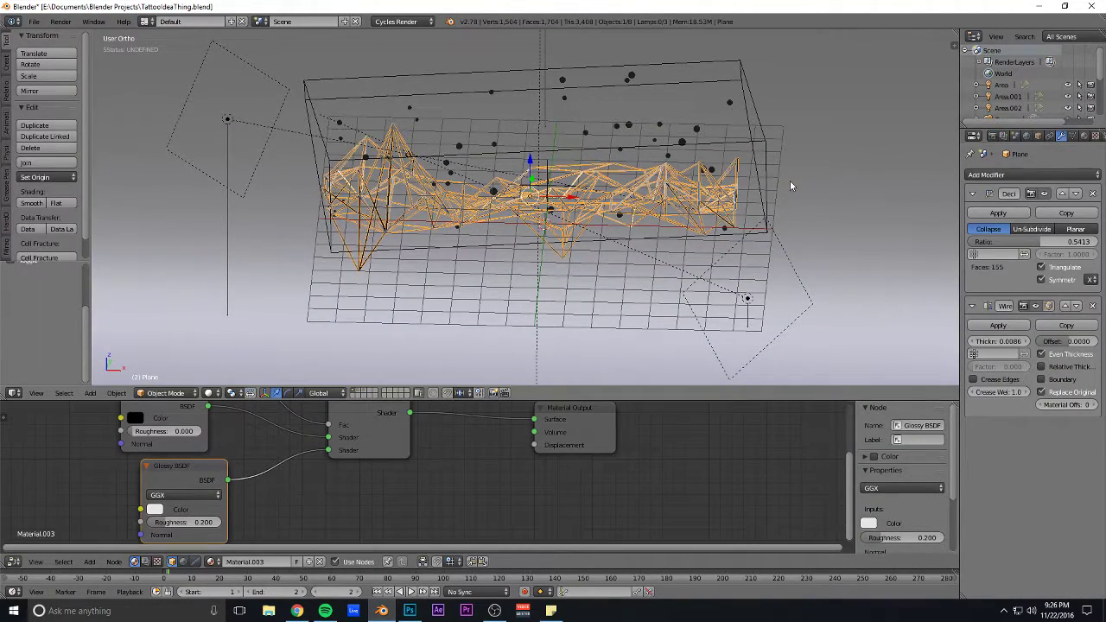
key("KP_0")
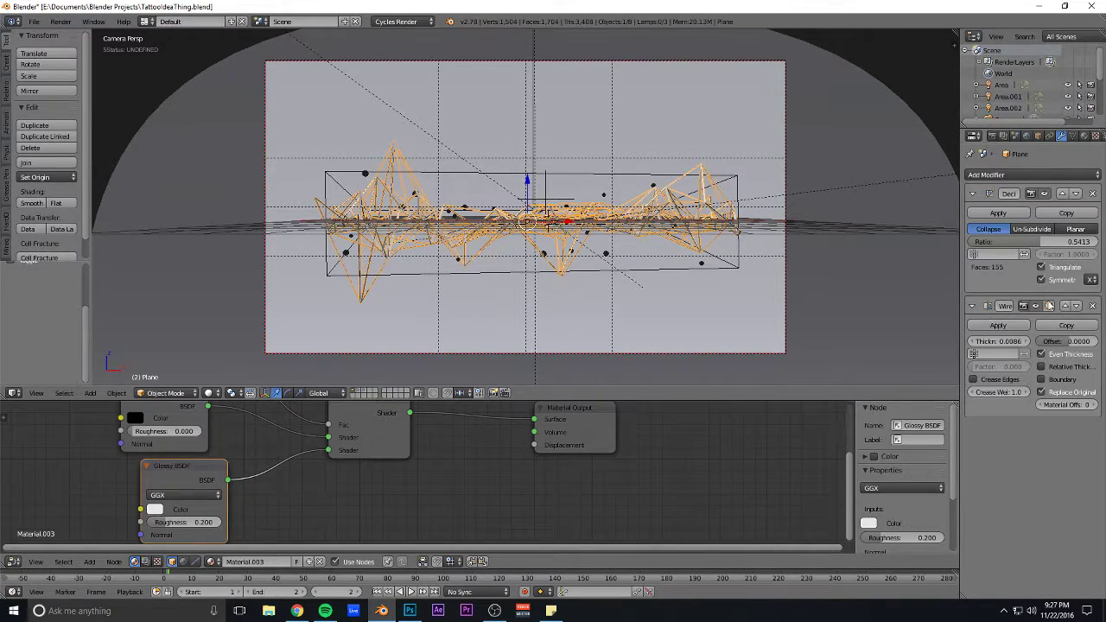
- Toggle the Wireframe modifier's viewport visibility repeatedly to compare the mesh with and without it
left_click(1036, 307)
left_click(1036, 307)
left_click(1036, 306)
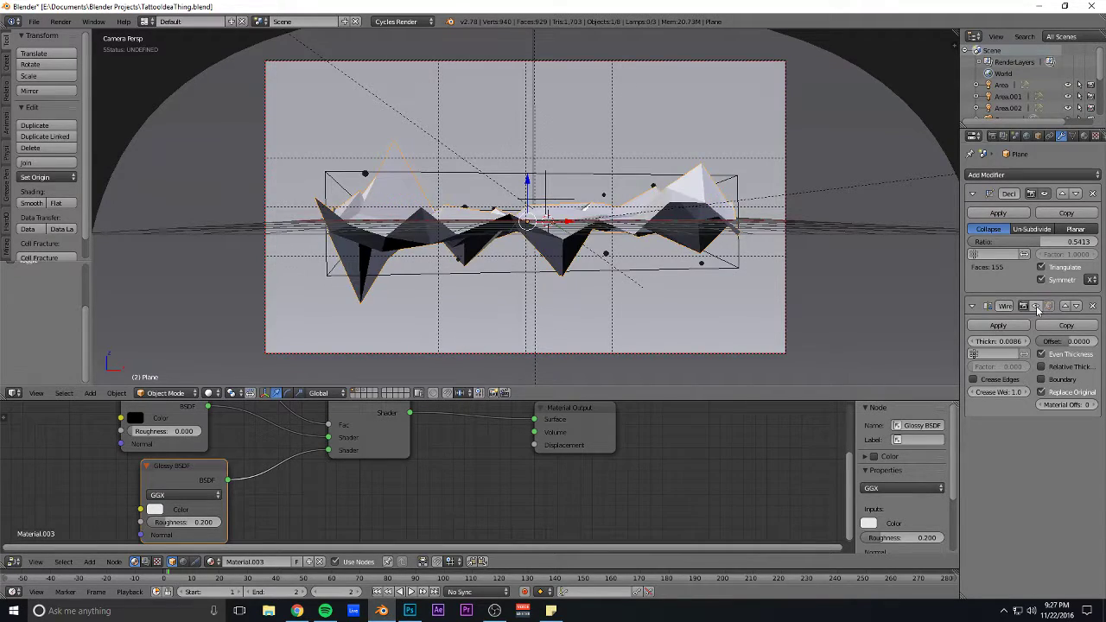
left_click(1035, 307)
left_click(1036, 307)
left_click(1036, 307)
left_click(1036, 306)
left_click(1035, 306)
left_click(1036, 306)
- Preview the mesh in rendered shading with the Wireframe modifier hidden and shown, and return to solid shading
key("shift+z")
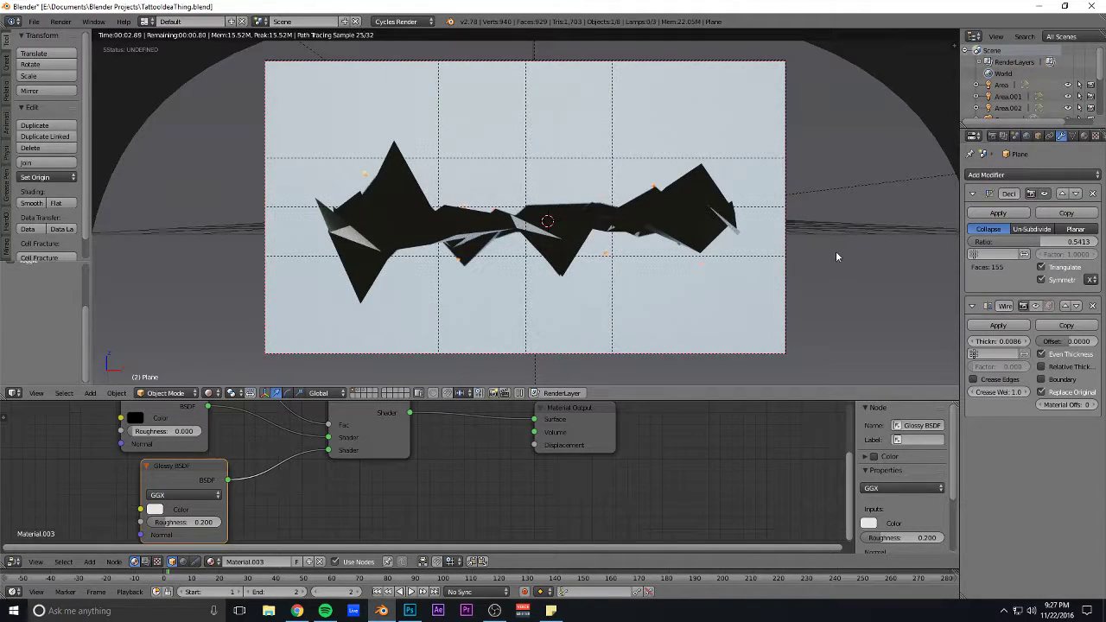
left_click(1036, 307)
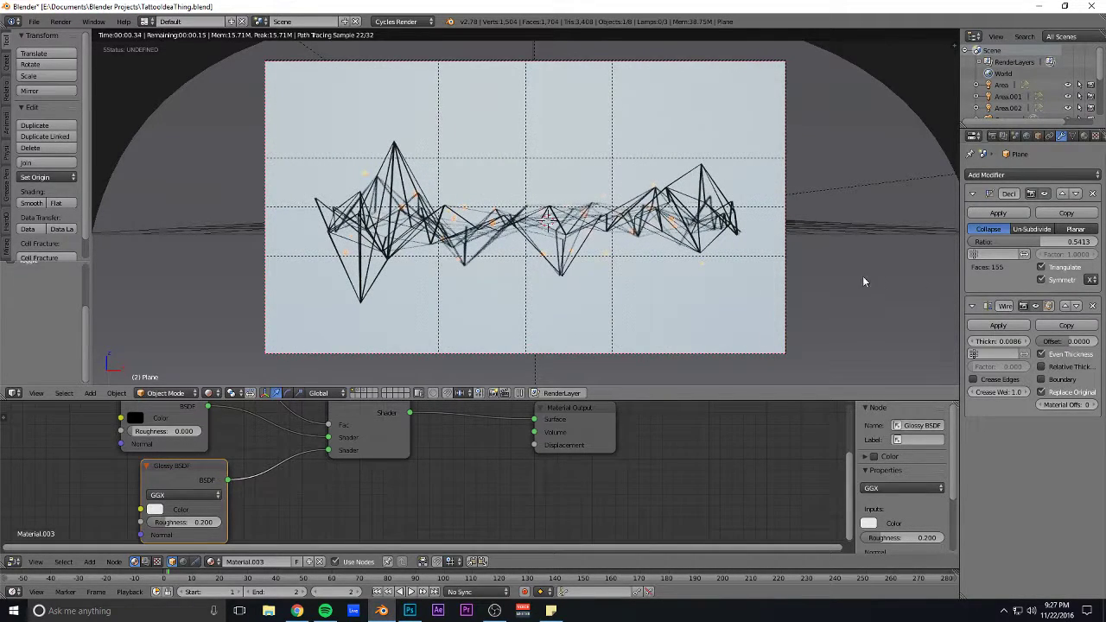
key("shift+z")
- Rearrange the Glossy BSDF and Diffuse BSDF nodes of the waveform's Material.003 closer together beneath the Fresnel node
scroll(313, 485, "down", 6)
middle_click_drag(312, 449, 394, 497)
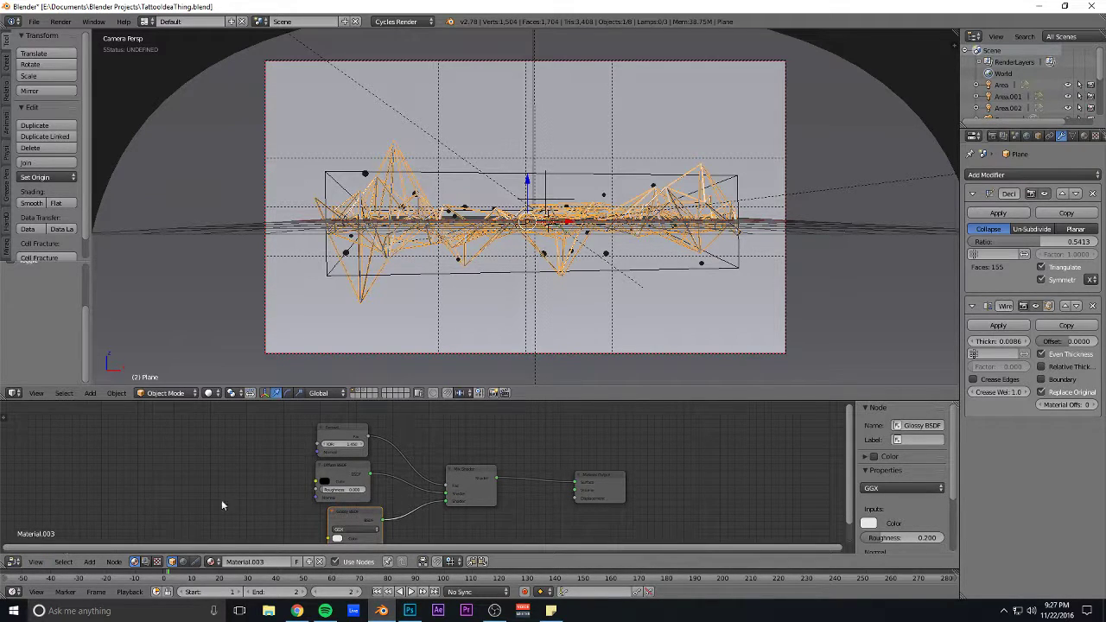
scroll(269, 456, "down", 1)
scroll(271, 461, "up", 2)
scroll(271, 461, "up", 2)
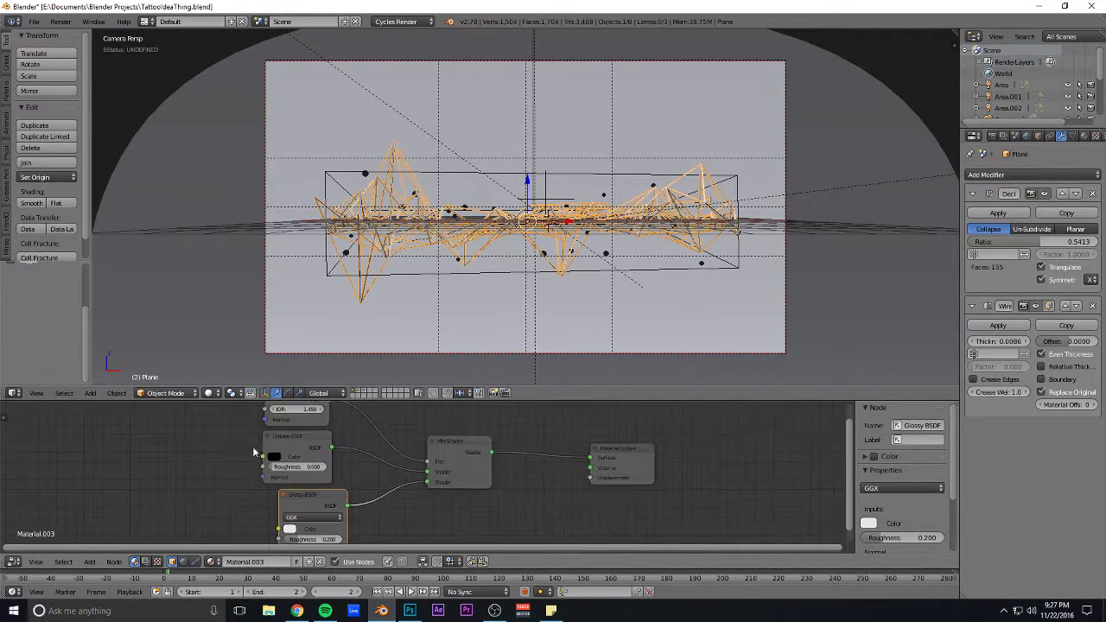
left_click_drag(305, 502, 292, 502)
left_click(296, 437)
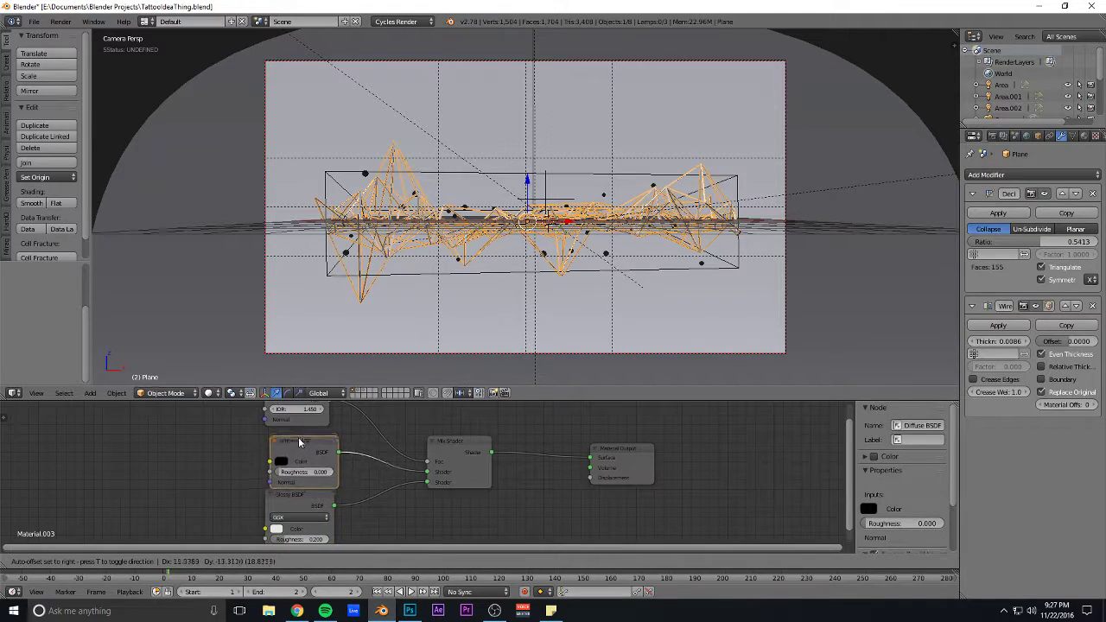
middle_click_drag(364, 420, 368, 456)
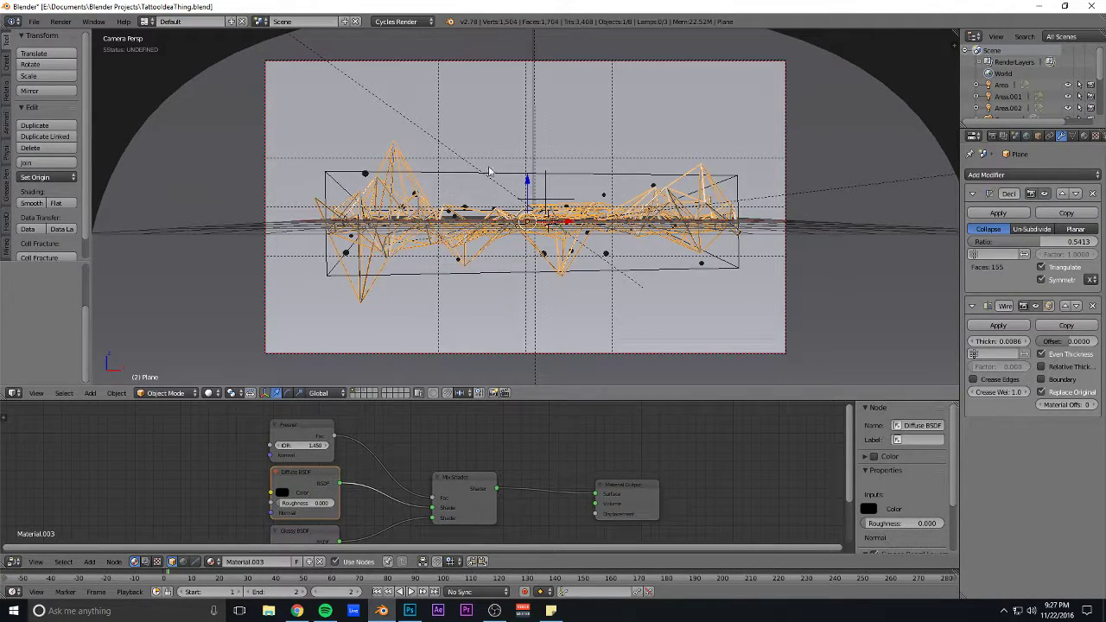
- Select the curved backdrop and open its Diffuse BSDF colour
right_click(229, 153)
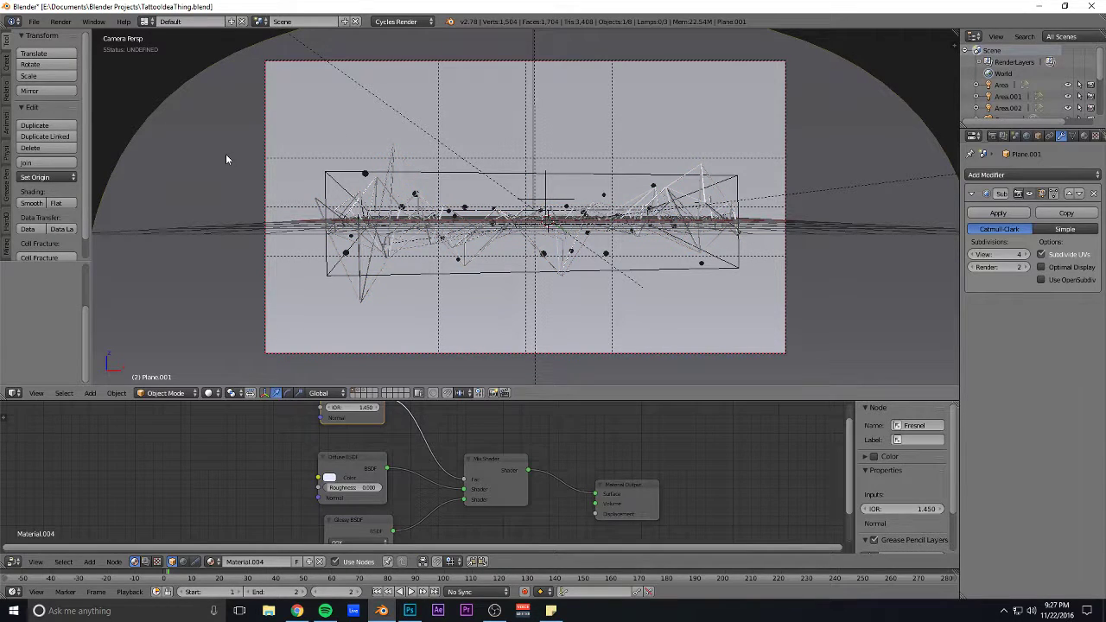
left_click(329, 478)
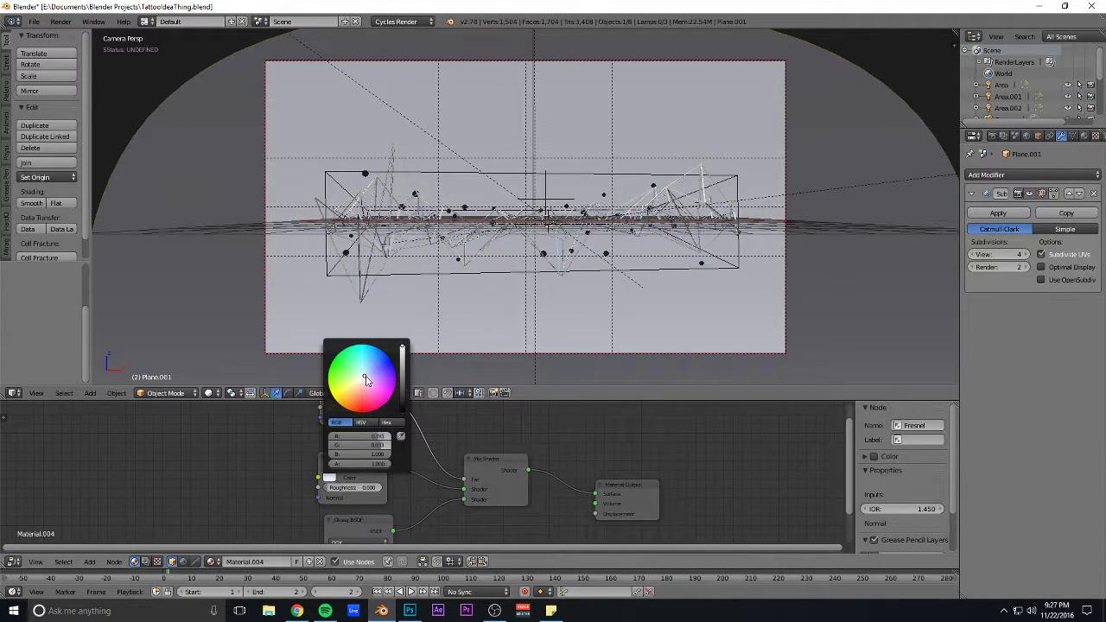
- Switch to OBS to check the audio mixer levels, and return to Blender
key("alt+Tab")
key("Tab")
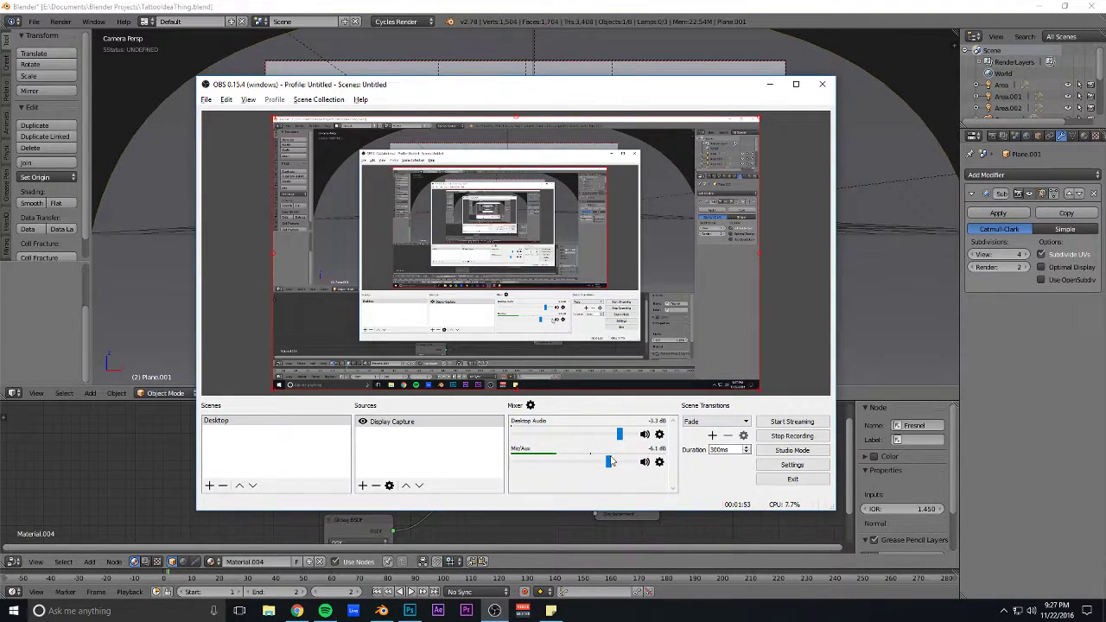
key("alt+Tab")
- Examine the backdrop's Material.004 nodes, including the Glossy BSDF, Diffuse BSDF and Fresnel
middle_click_drag(401, 437, 404, 385)
middle_click_drag(432, 508, 446, 532)
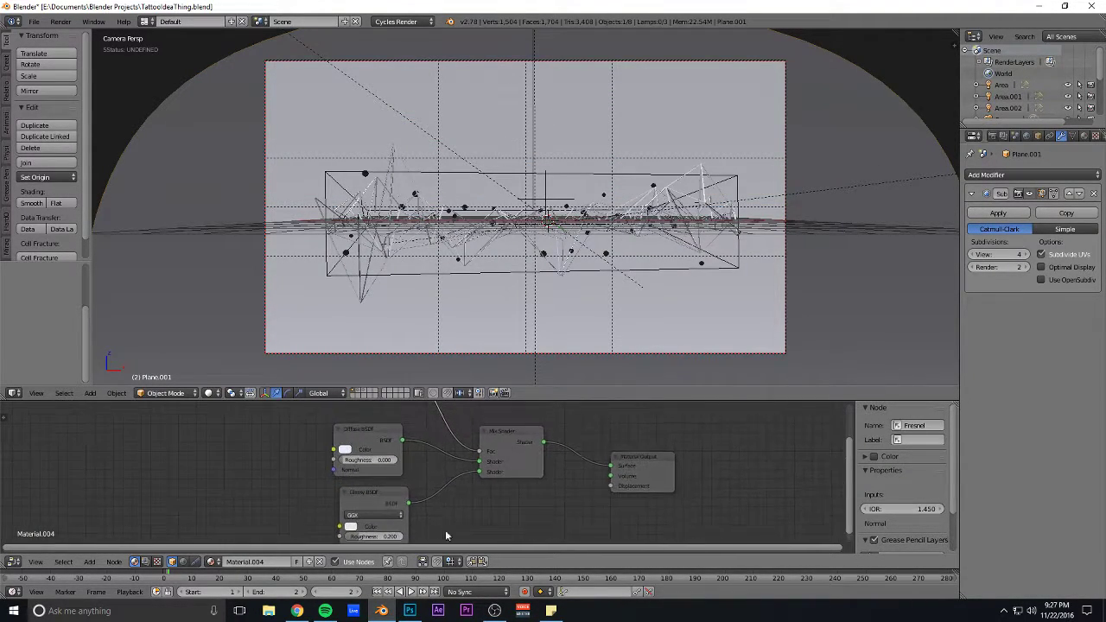
middle_click_drag(424, 472, 442, 551)
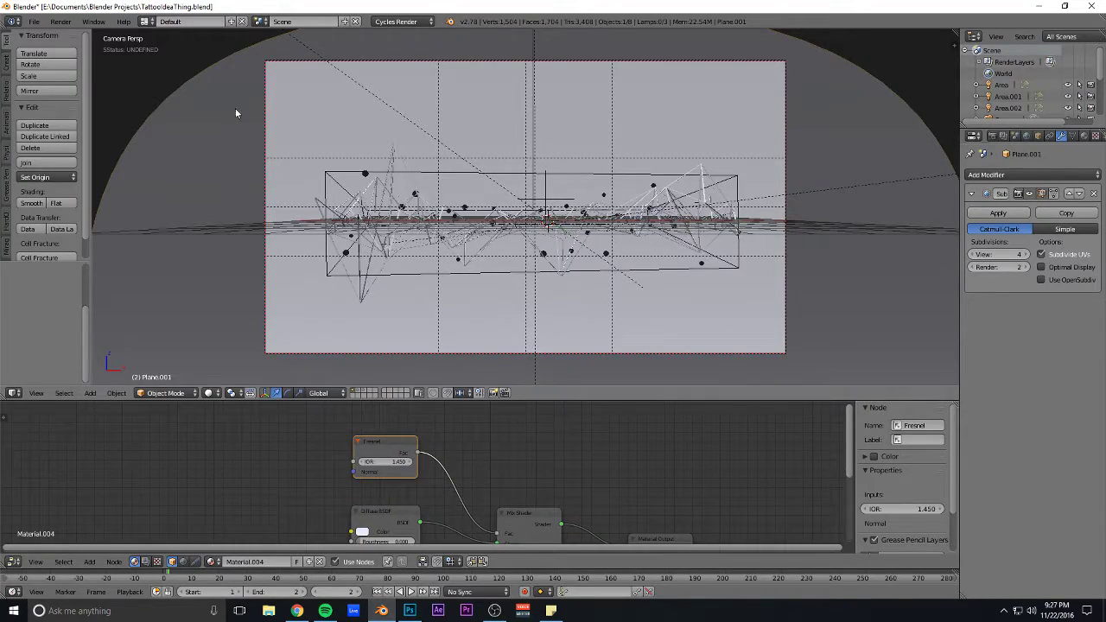
- View the backdrop's overall shape in the scene and preview the camera view in rendered shading
middle_click_drag(235, 110, 507, 179)
scroll(517, 129, "down", 12)
key("shift+z")
key("KP_0")
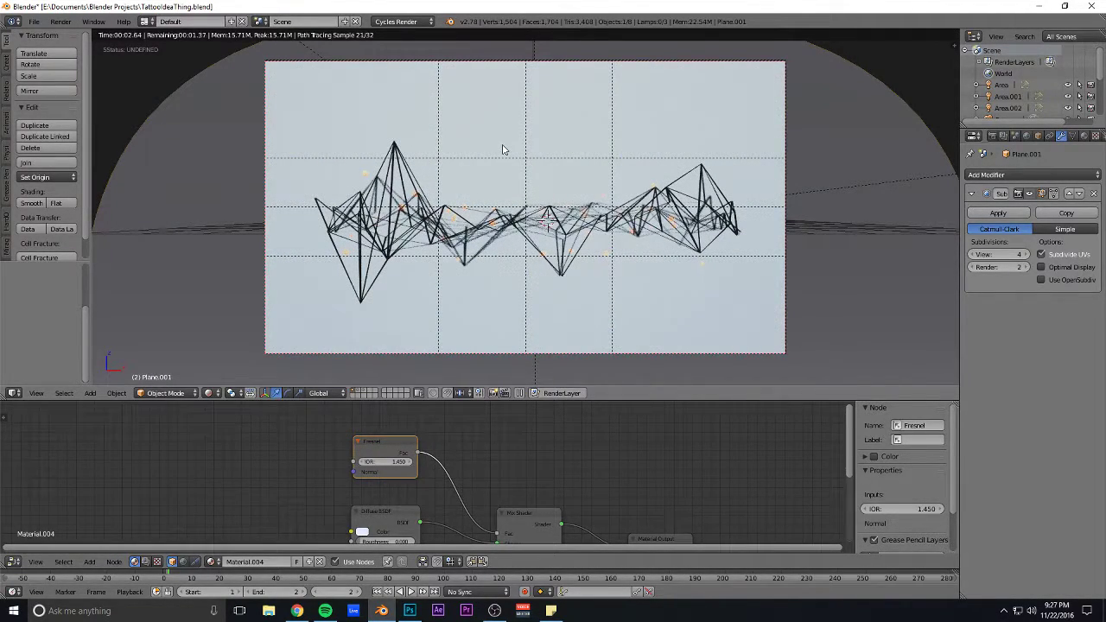
- Leave rendered shading, select the particle emitter cube from the camera view and open its particle system settings
key("shift+z")
mouse_move(506, 130)
middle_mouse_down()
mouse_move(519, 161)
mouse_move(702, 127)
middle_mouse_up()
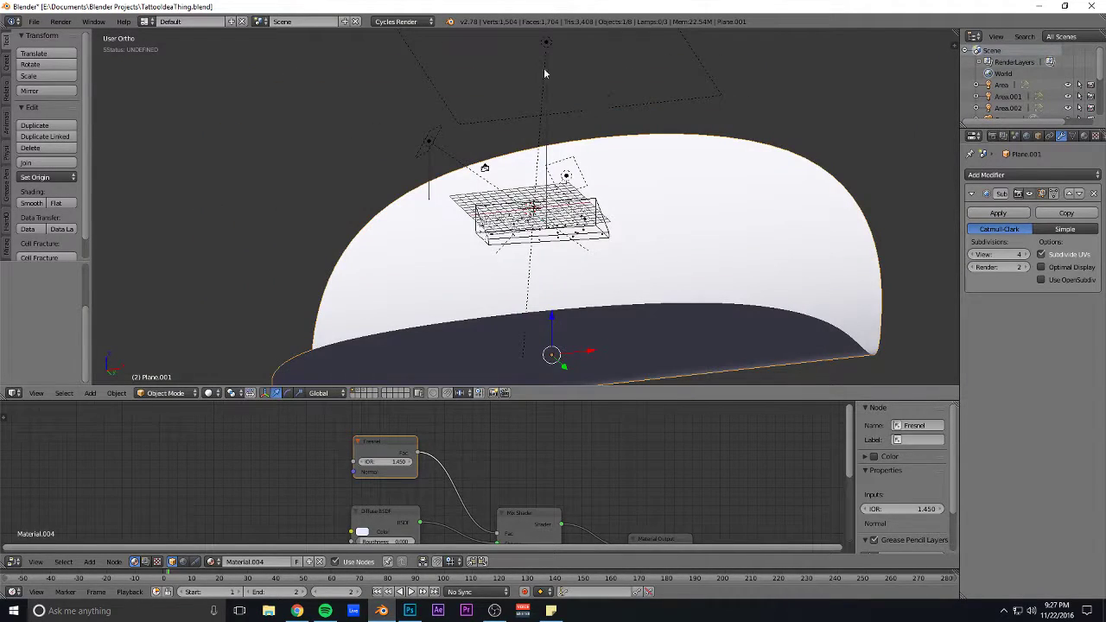
middle_click_drag(490, 130, 525, 194)
key("KP_0")
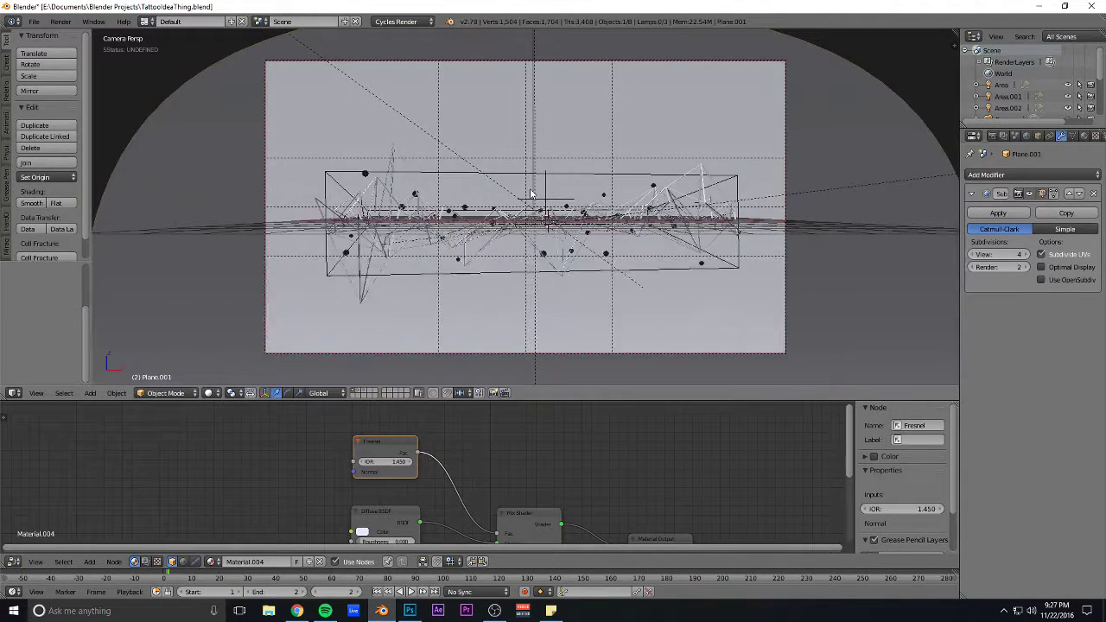
right_click(409, 177)
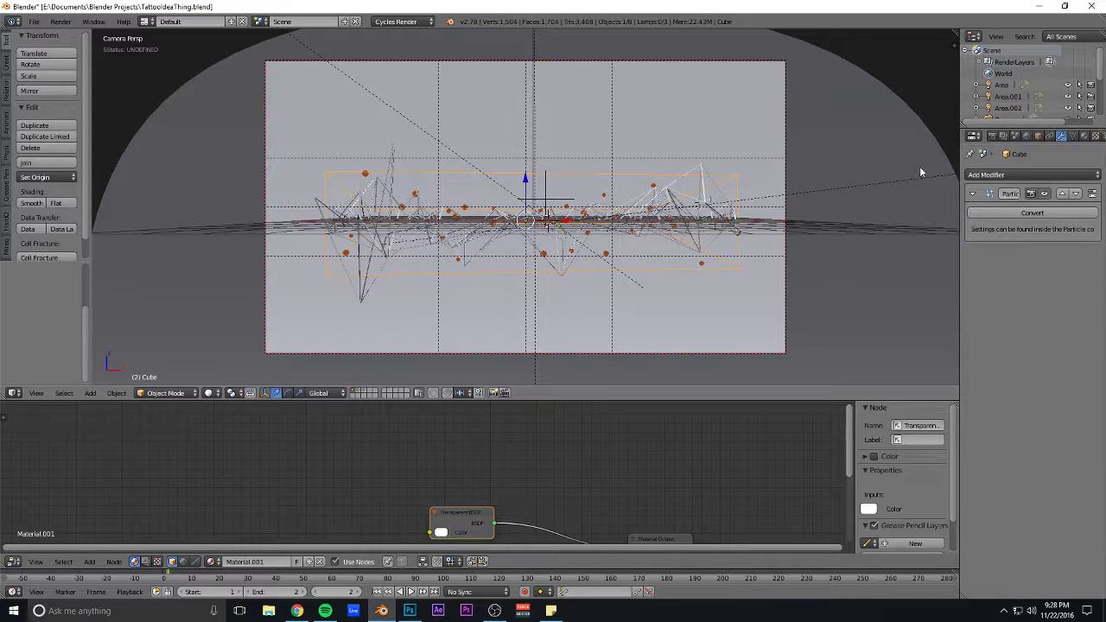
left_click(1102, 136)
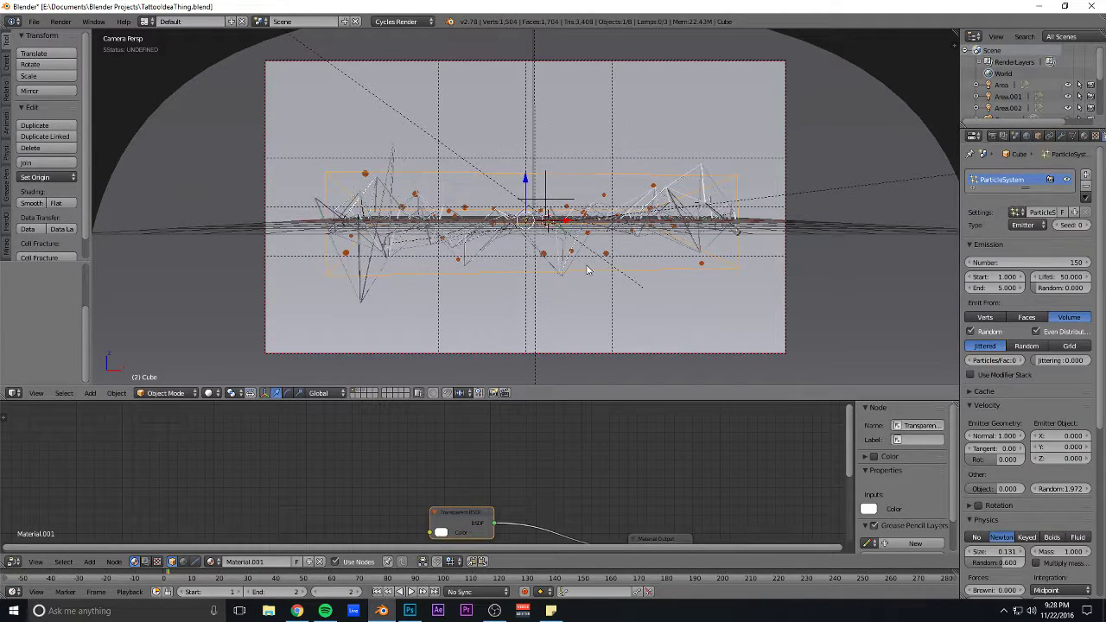
- Switch to the second layer and select the sphere used as the particle object
key("2")
right_click(553, 215)
middle_click_drag(555, 217, 592, 189)
scroll(604, 194, "up", 6)
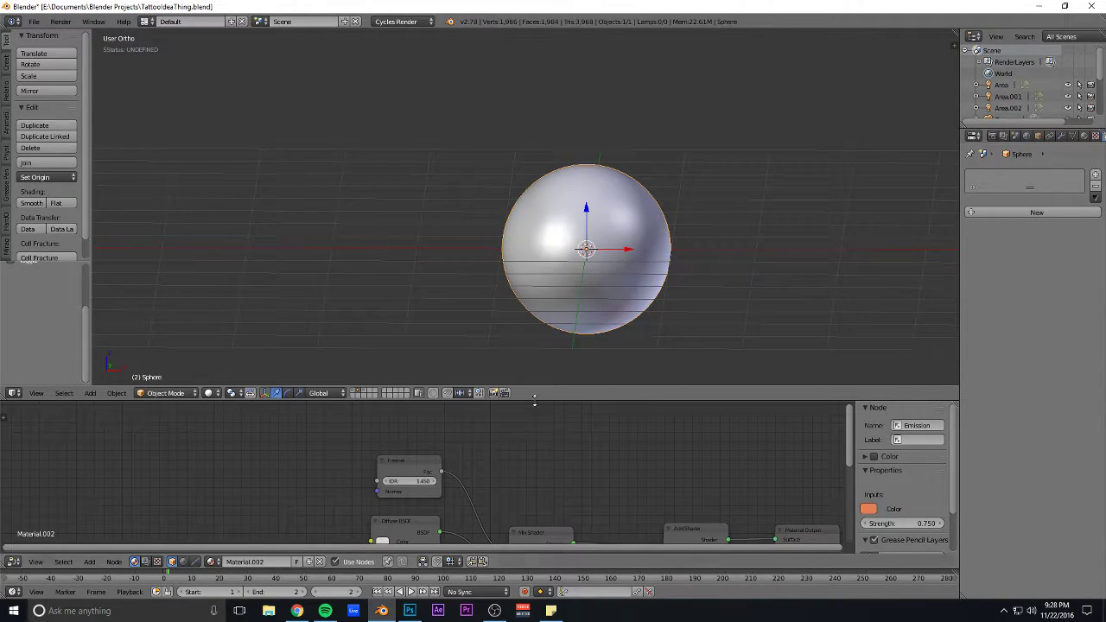
- Examine the sphere's Material.002 nodes, including the Diffuse BSDF, Glossy BSDF and orange Emission shader
key("Home")
scroll(455, 481, "down", 2)
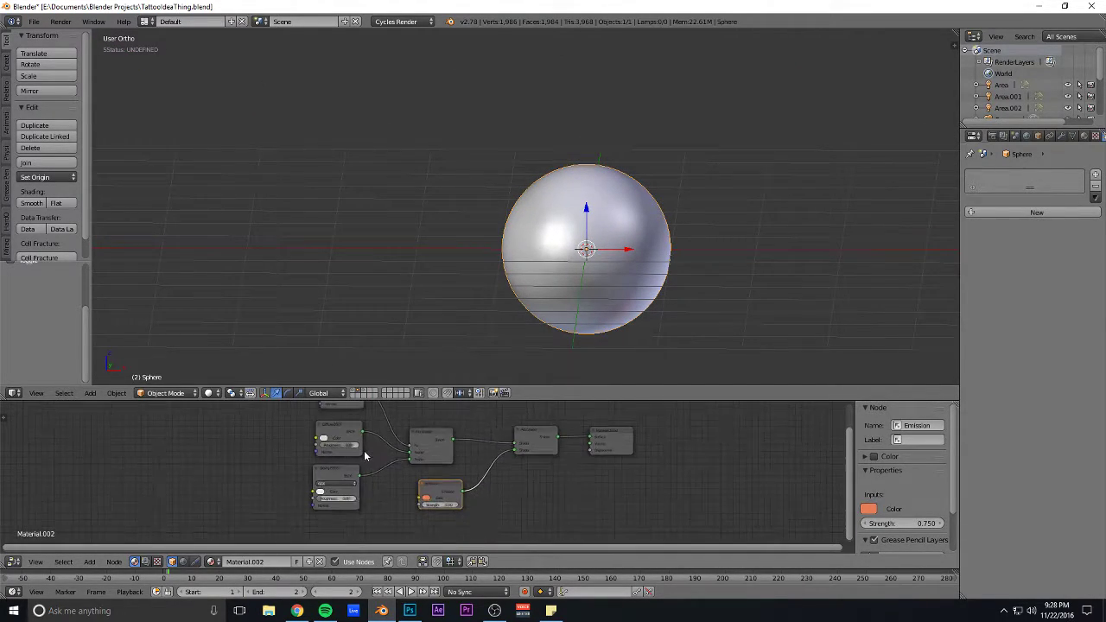
middle_click_drag(381, 450, 379, 462)
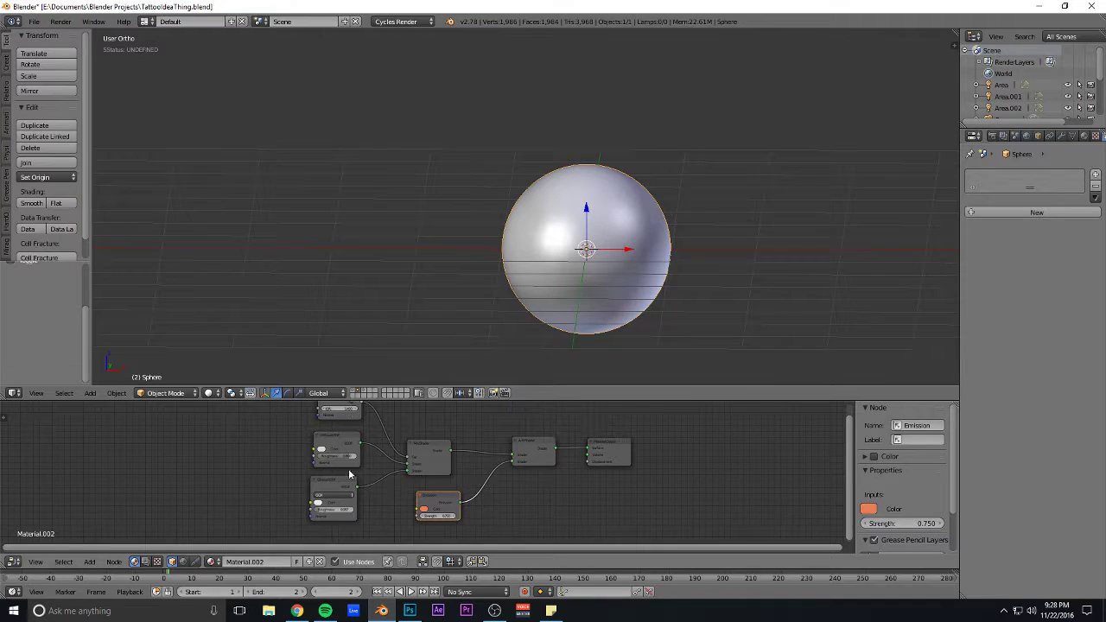
scroll(457, 445, "up", 1)
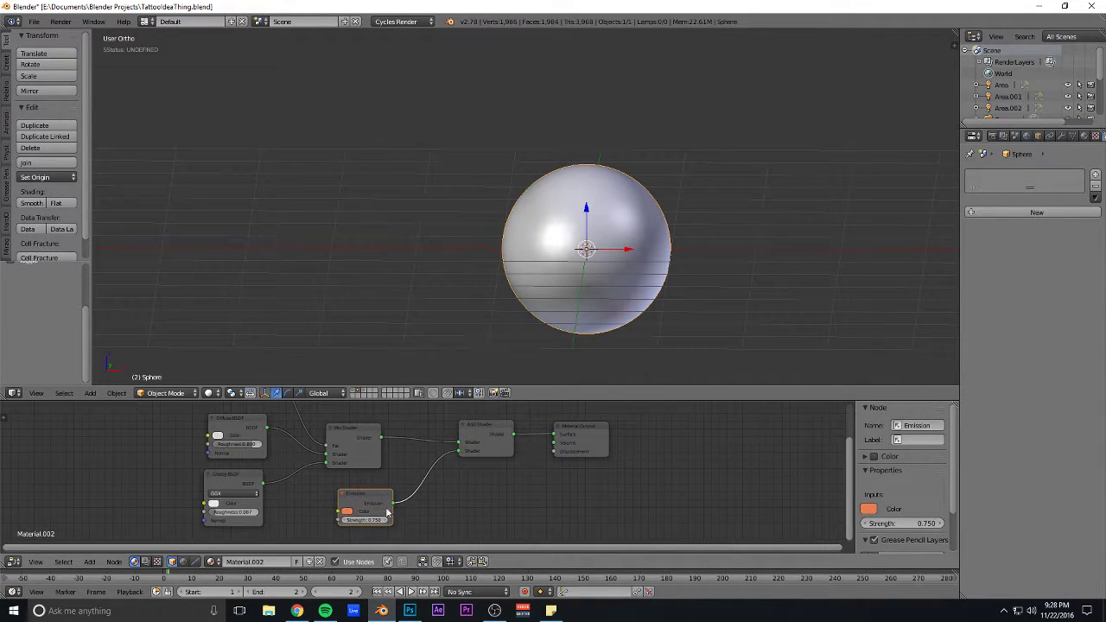
scroll(387, 513, "up", 1)
scroll(371, 508, "up", 1)
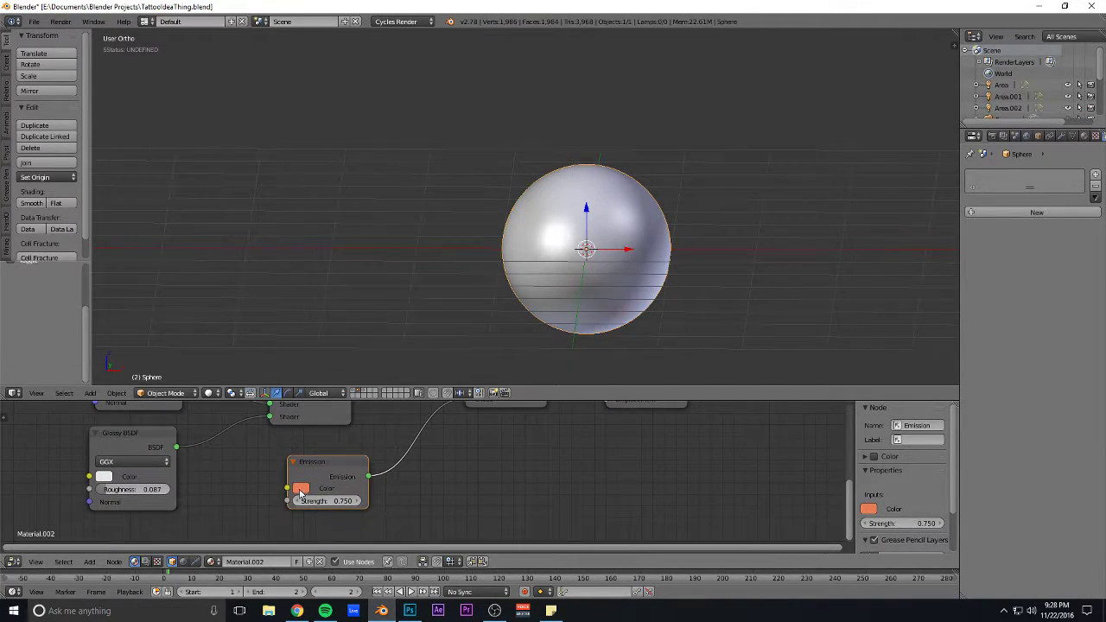
- Preview the sphere's glowing material in rendered shading, and return to the main scene layer in solid shading
key("shift+z")
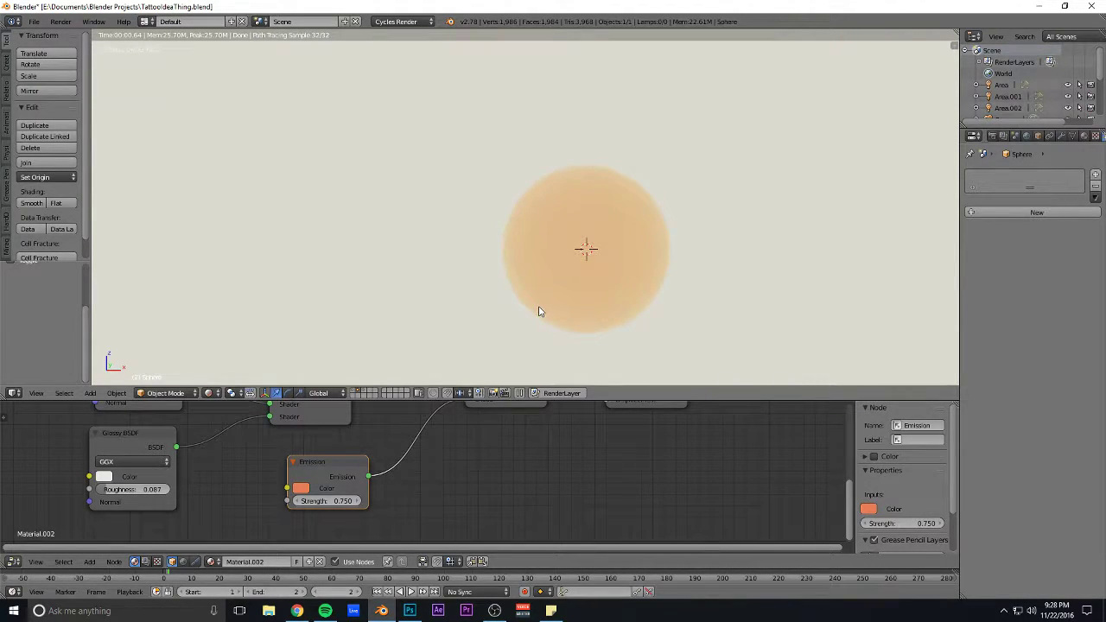
key("z")
key("z")
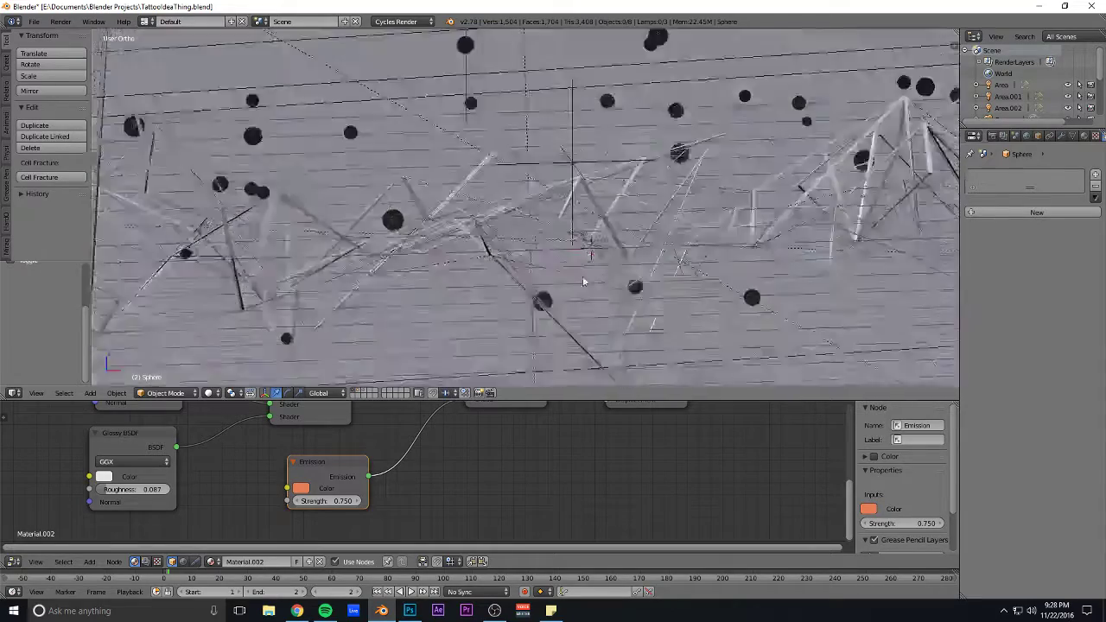
- Select the emitter cube and examine its particle system's emission source, velocity and physics size settings
scroll(583, 281, "down", 4)
mouse_move(452, 232)
middle_mouse_down()
mouse_move(424, 227)
mouse_move(440, 199)
mouse_move(434, 235)
middle_mouse_up()
scroll(439, 199, "down", 2)
right_click(387, 202)
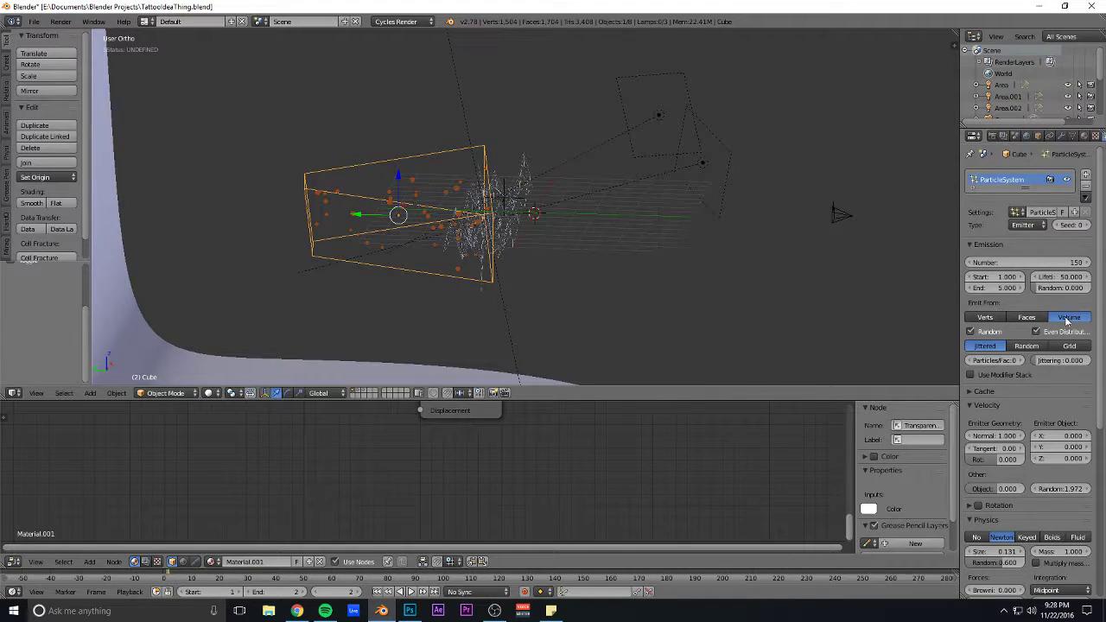
scroll(1068, 328, "down", 4)
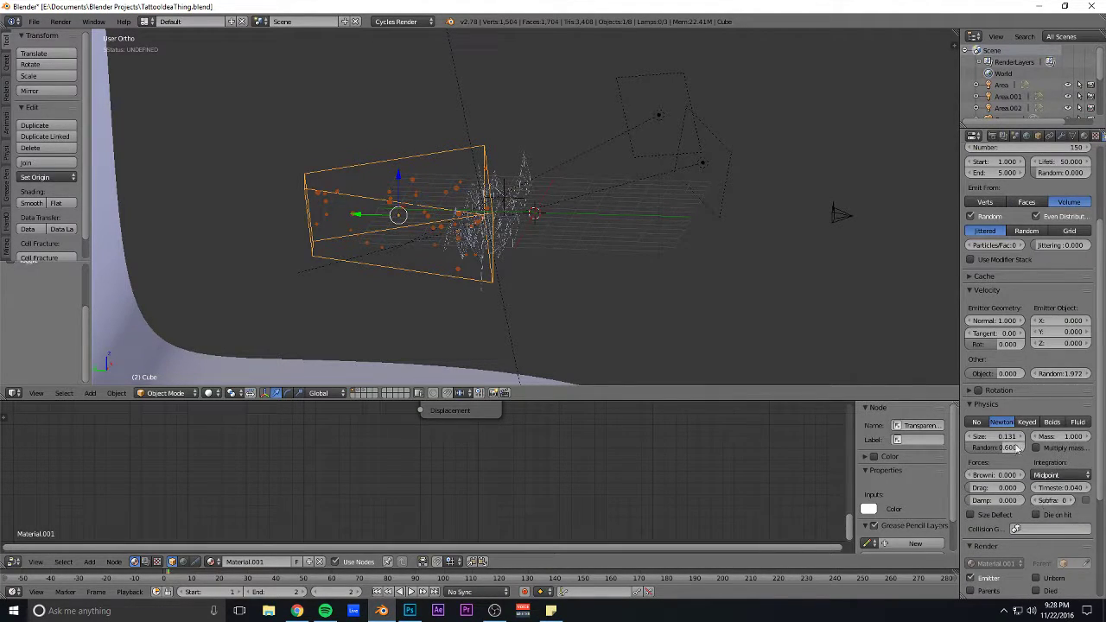
- Preview the particles through the camera in rendered shading, and return to solid shading
key("KP_0")
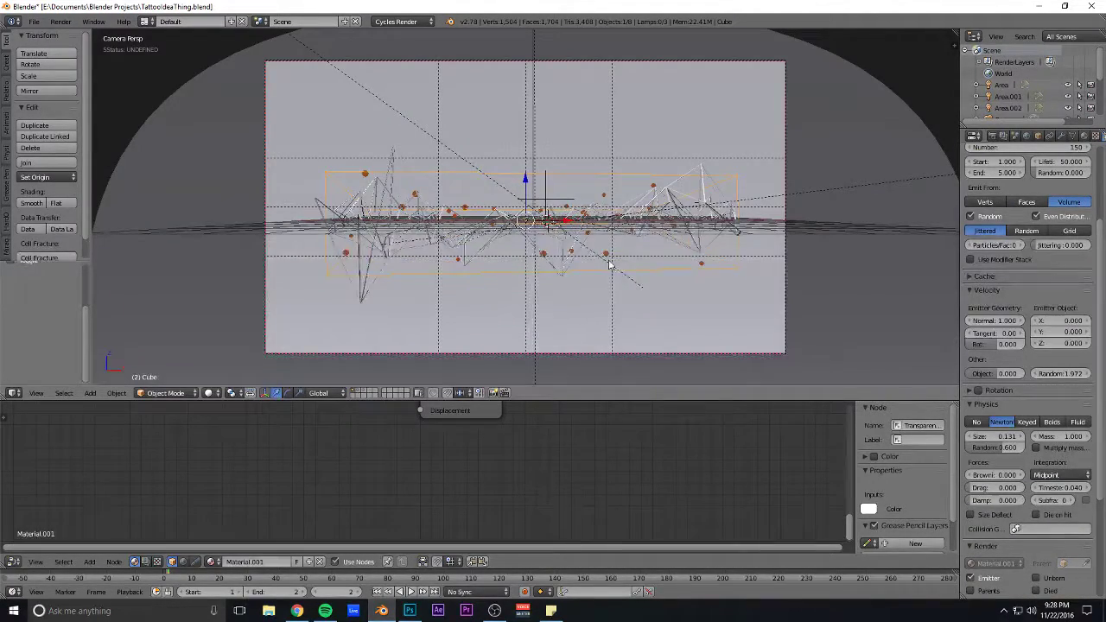
key("shift+z")
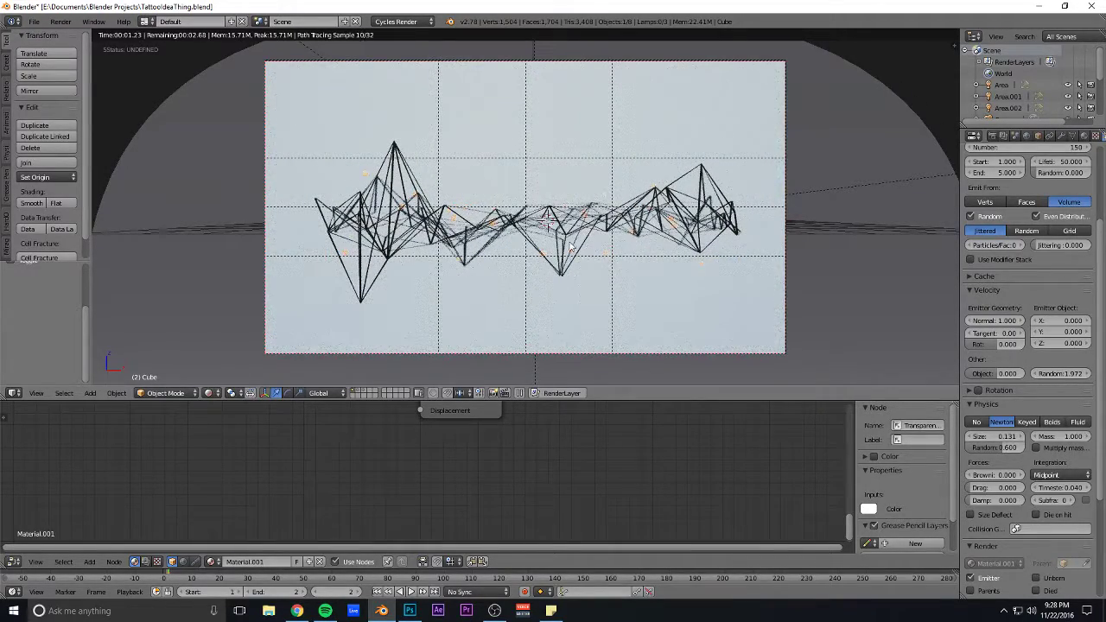
key("shift+z")
- Select the area lamp named Area and examine its emission colour and strength in the lamp settings
mouse_move(568, 247)
middle_mouse_down()
mouse_move(544, 260)
mouse_move(551, 271)
mouse_move(569, 123)
mouse_move(630, 161)
mouse_move(558, 168)
mouse_move(605, 227)
mouse_move(596, 186)
mouse_move(640, 150)
mouse_move(614, 163)
middle_mouse_up()
scroll(569, 124, "down", 5)
scroll(558, 167, "down", 4)
scroll(565, 242, "up", 10)
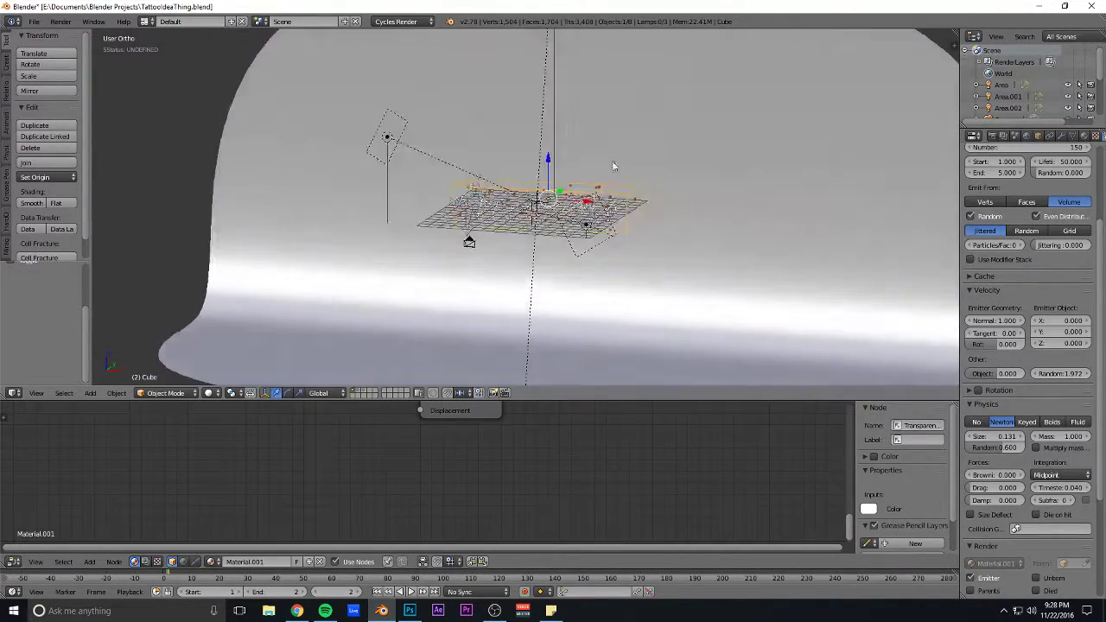
right_click(590, 222)
middle_click_drag(612, 261, 671, 271)
scroll(672, 272, "up", 2)
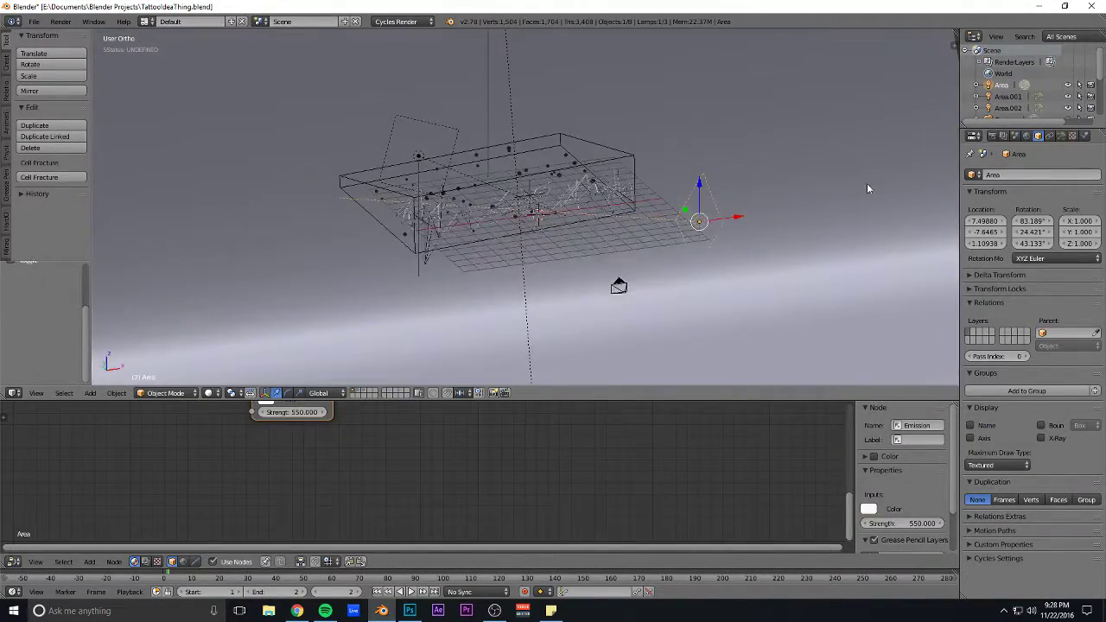
left_click(1060, 137)
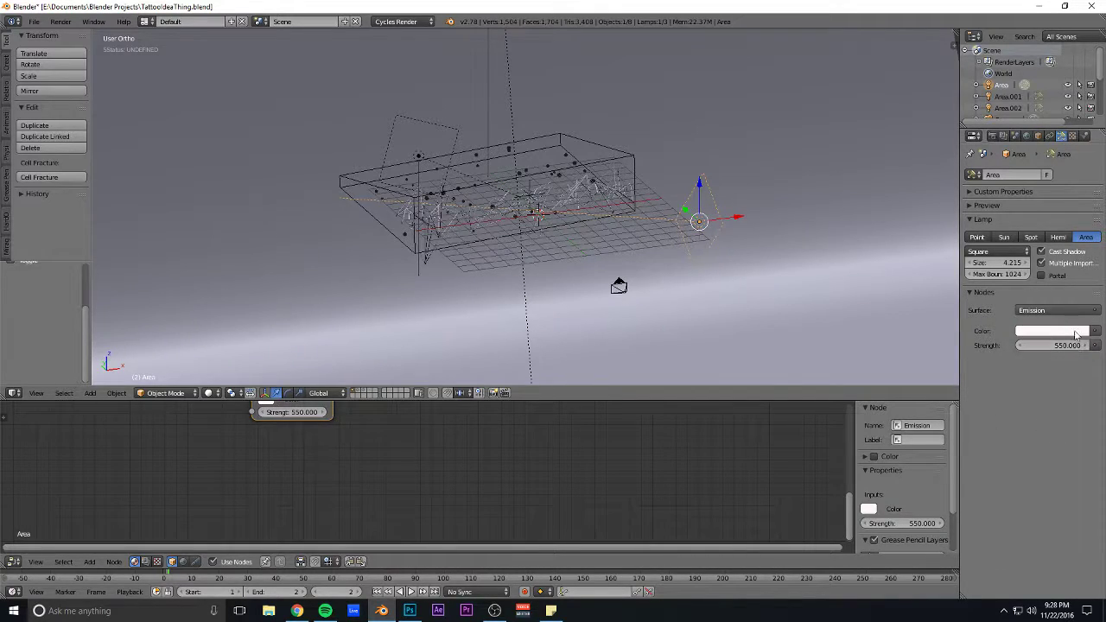
left_click(1056, 332)
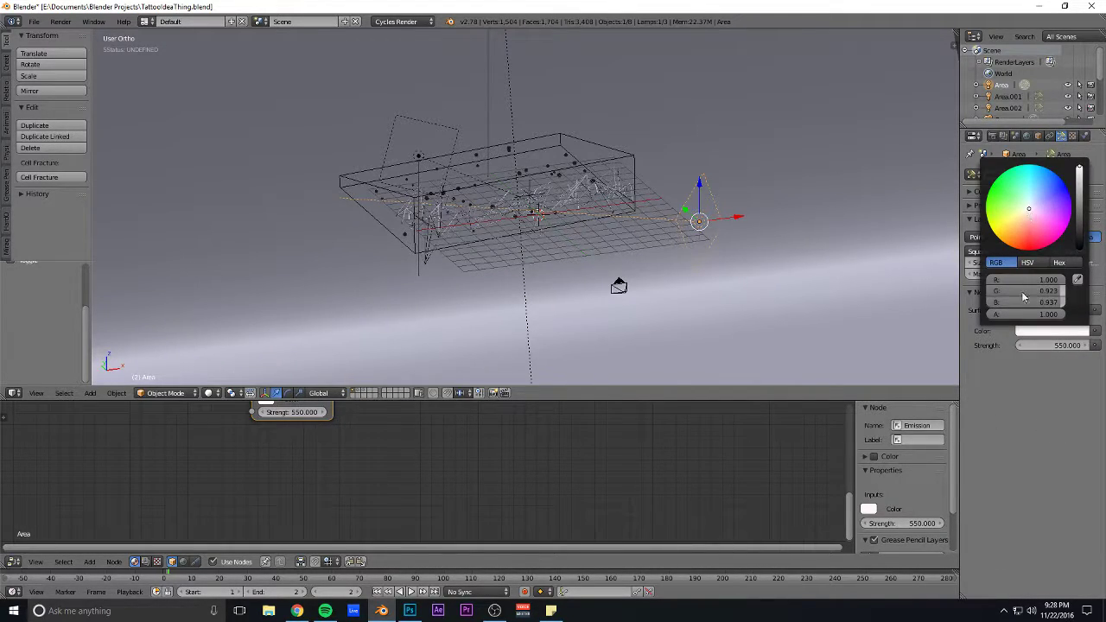
scroll(671, 231, "up", 3)
middle_click_drag(761, 223, 995, 271)
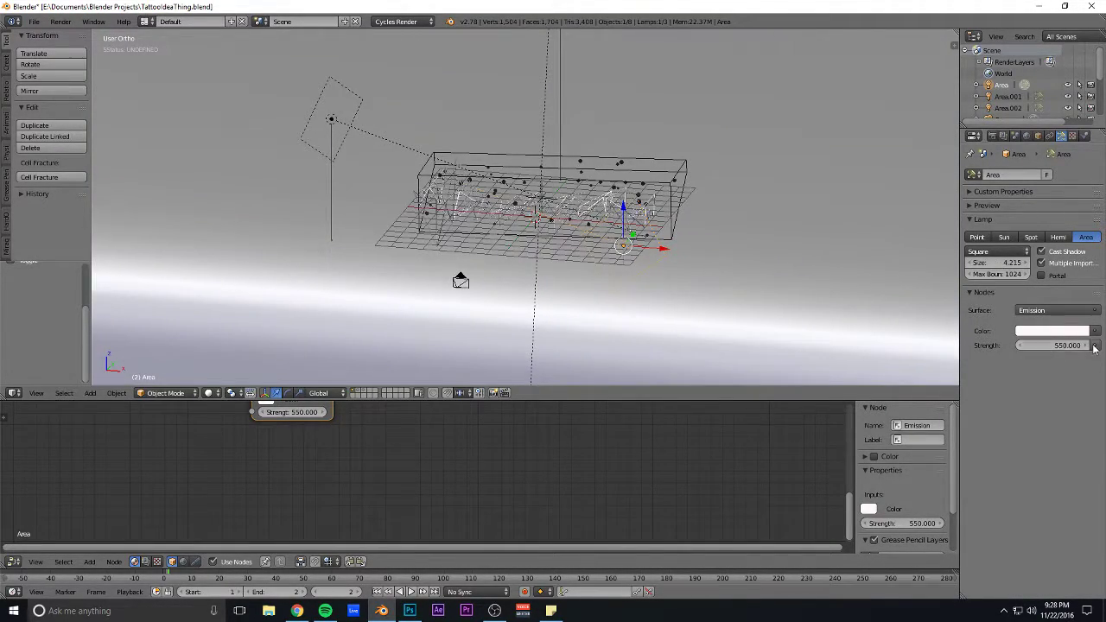
- Select the area lamp Area.001 on the opposite side of the wireframe and inspect its emission colour
middle_click_drag(672, 180, 625, 199)
middle_click_drag(488, 221, 616, 184)
right_click(353, 94)
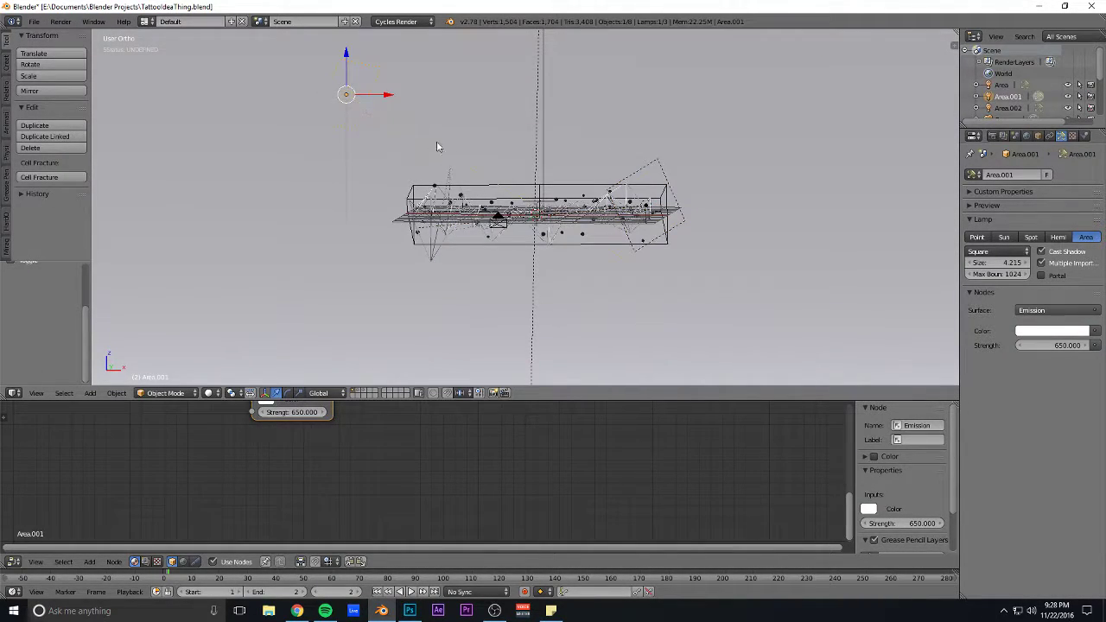
middle_click_drag(436, 140, 389, 130)
left_click(1051, 331)
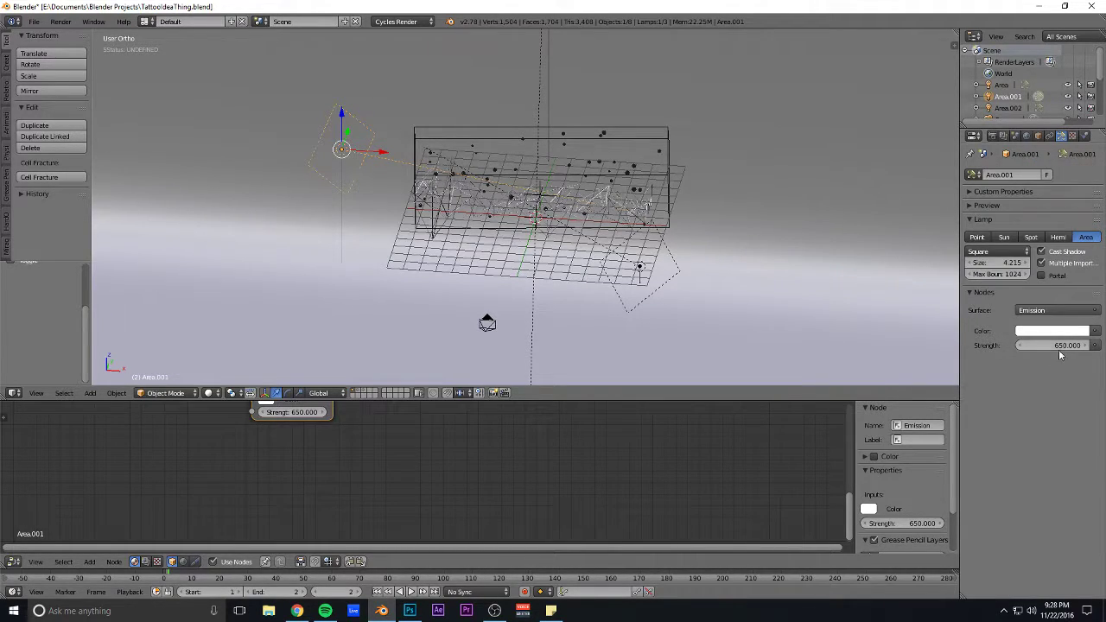
- Select the large overhead area lamp Area.002 and examine its settings and placement above the backdrop
middle_click_drag(666, 261, 570, 281)
scroll(654, 120, "down", 4)
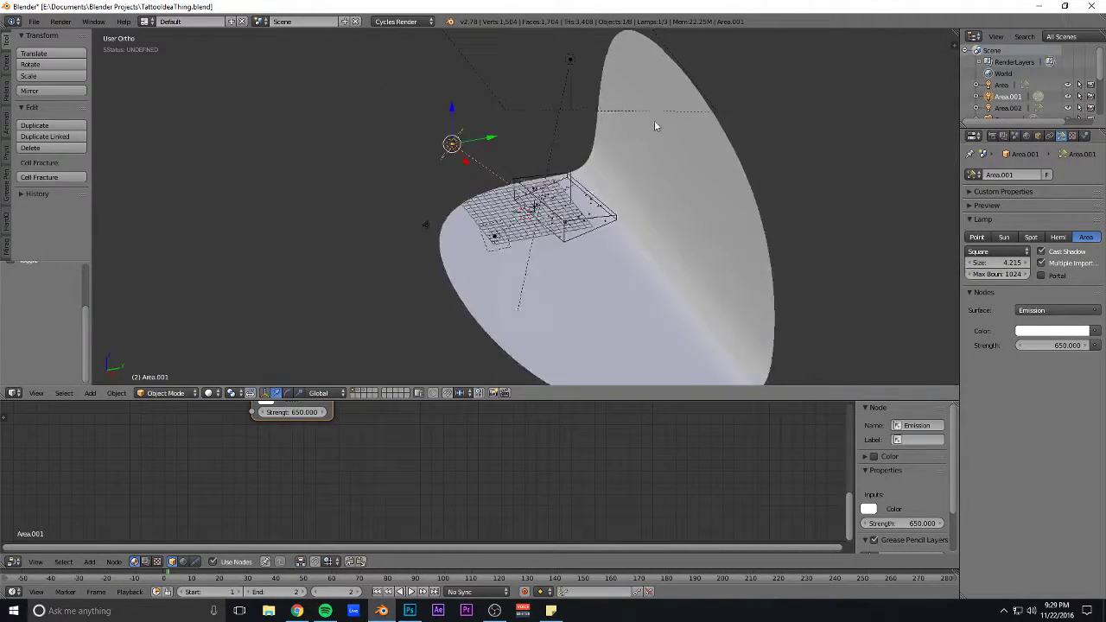
middle_click_drag(653, 120, 786, 172)
right_click(568, 136)
scroll(580, 167, "down", 5)
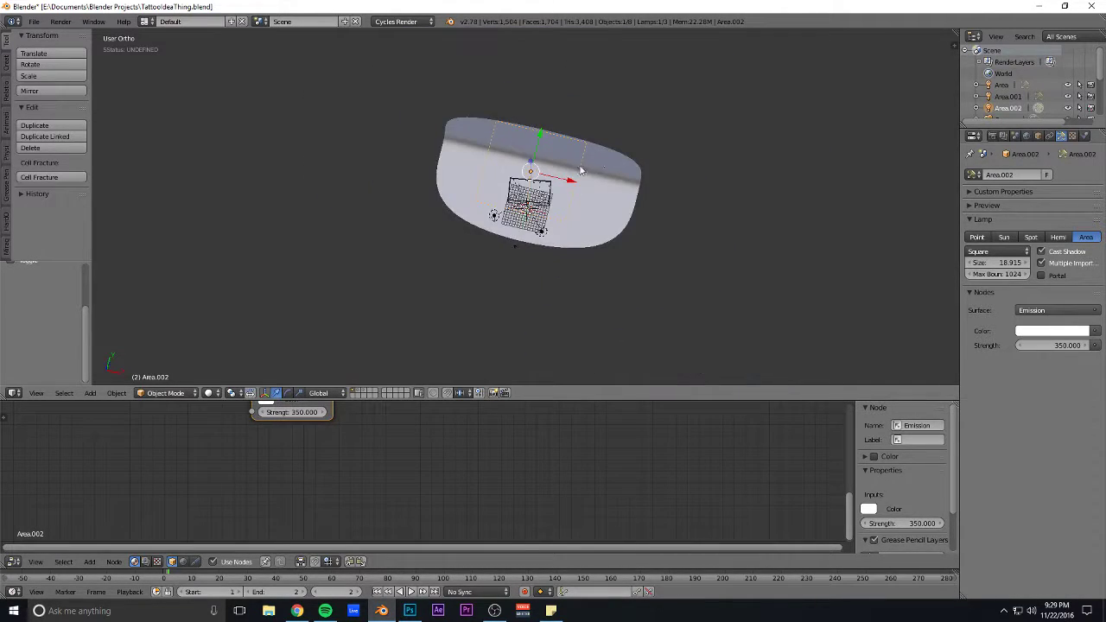
middle_click_drag(579, 167, 741, 112)
scroll(741, 111, "up", 4)
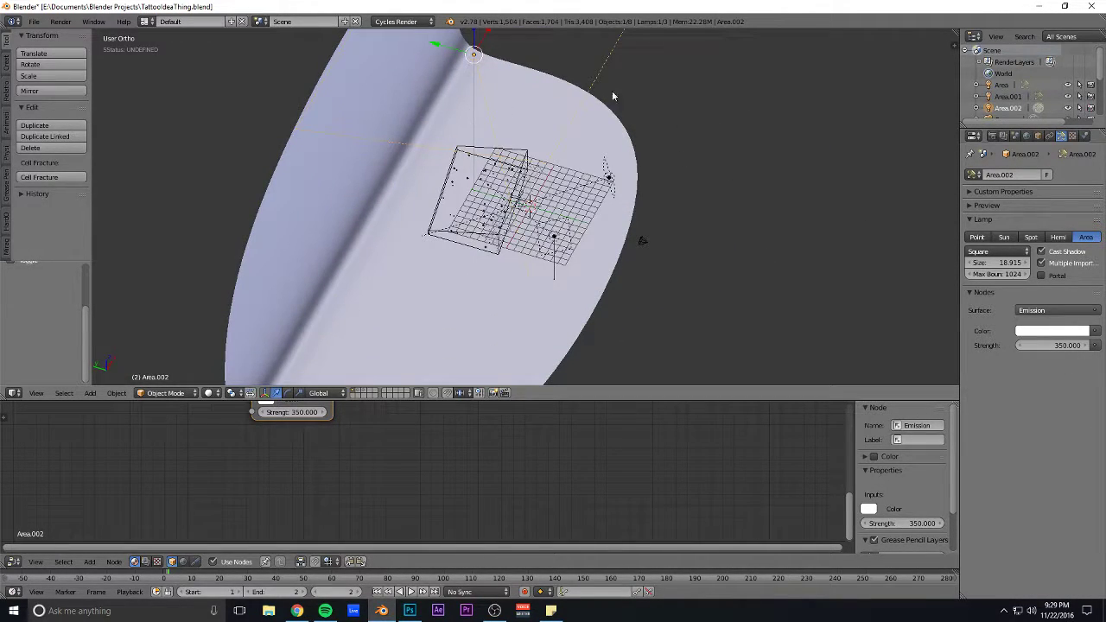
middle_click_drag(612, 96, 807, 173)
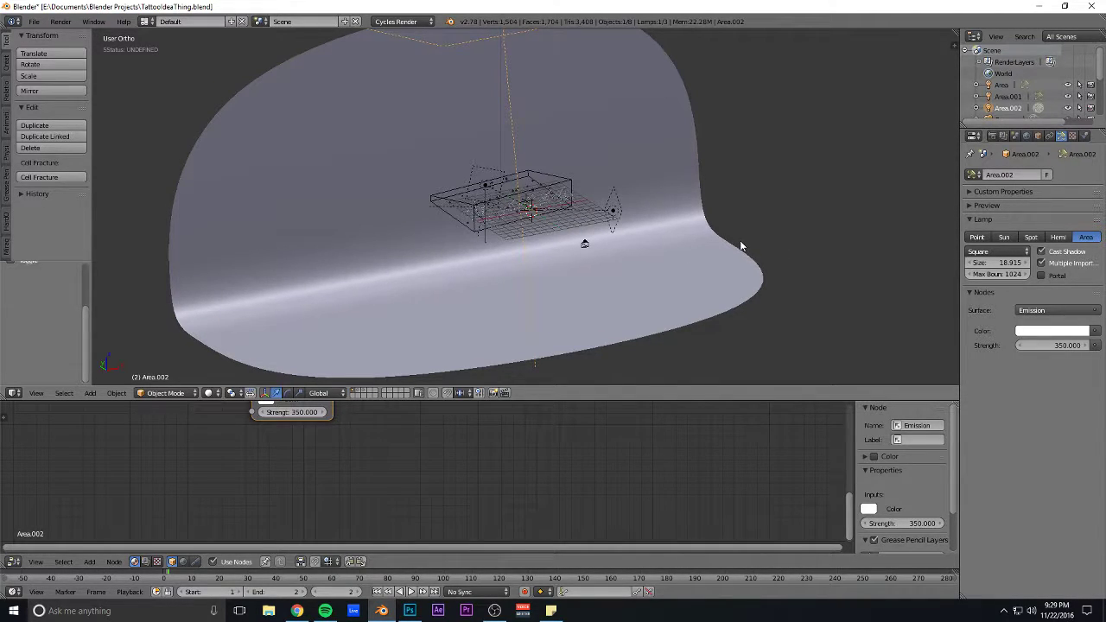
- Check the camera view and select the Empty in the middle of the wireframe
key("KP_0")
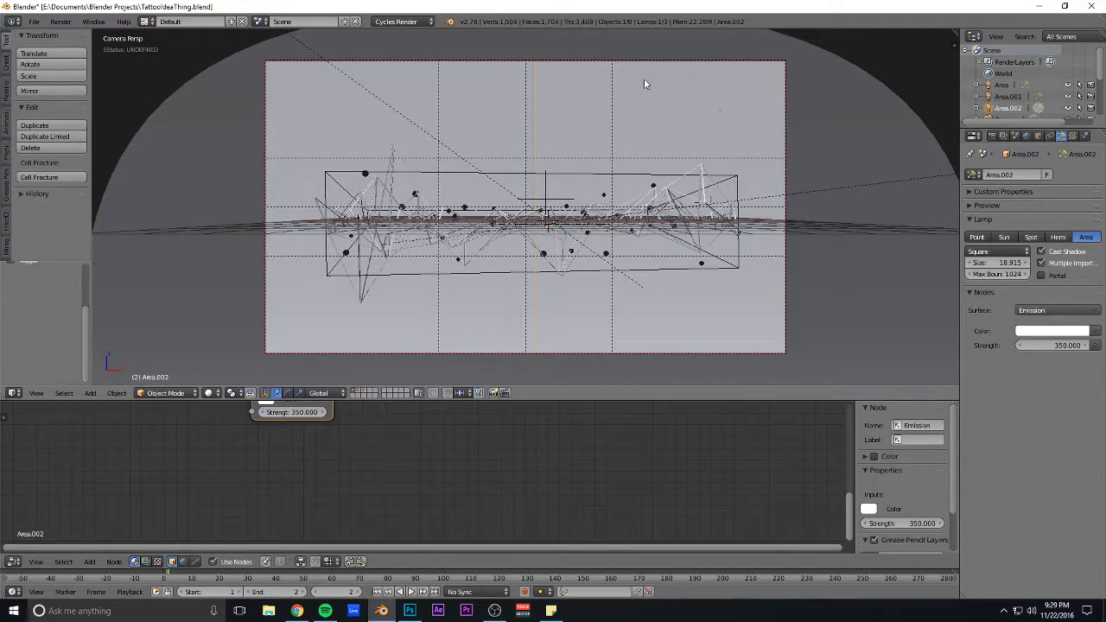
middle_click_drag(647, 84, 591, 151)
scroll(581, 166, "up", 3)
right_click(570, 181)
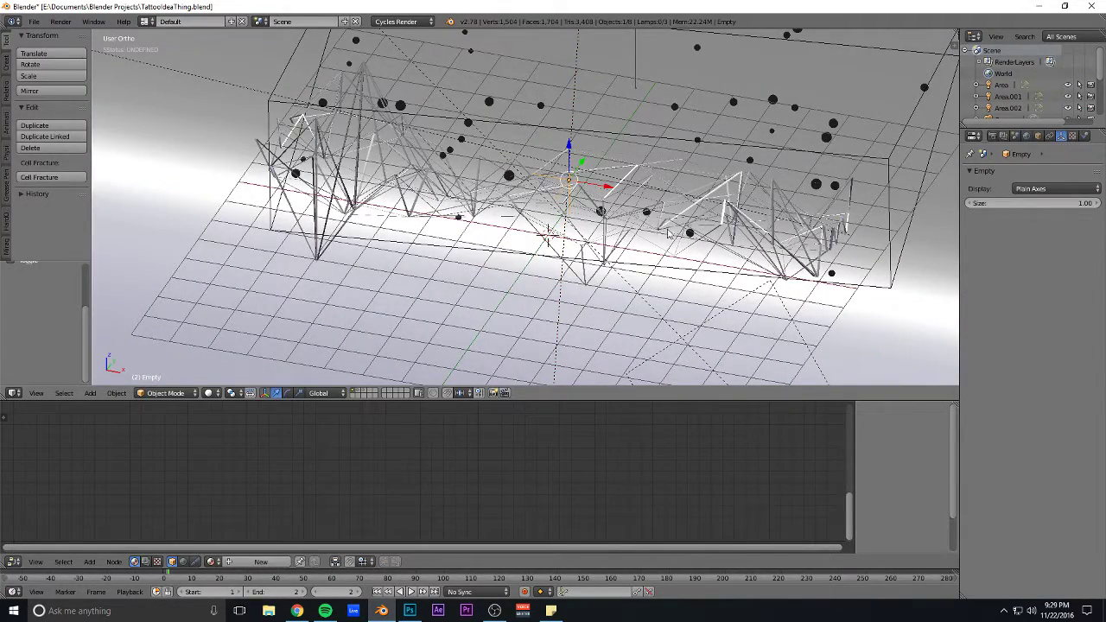
- Select the camera to show its depth of field settings and preview its view in rendered shading
key("KP_0")
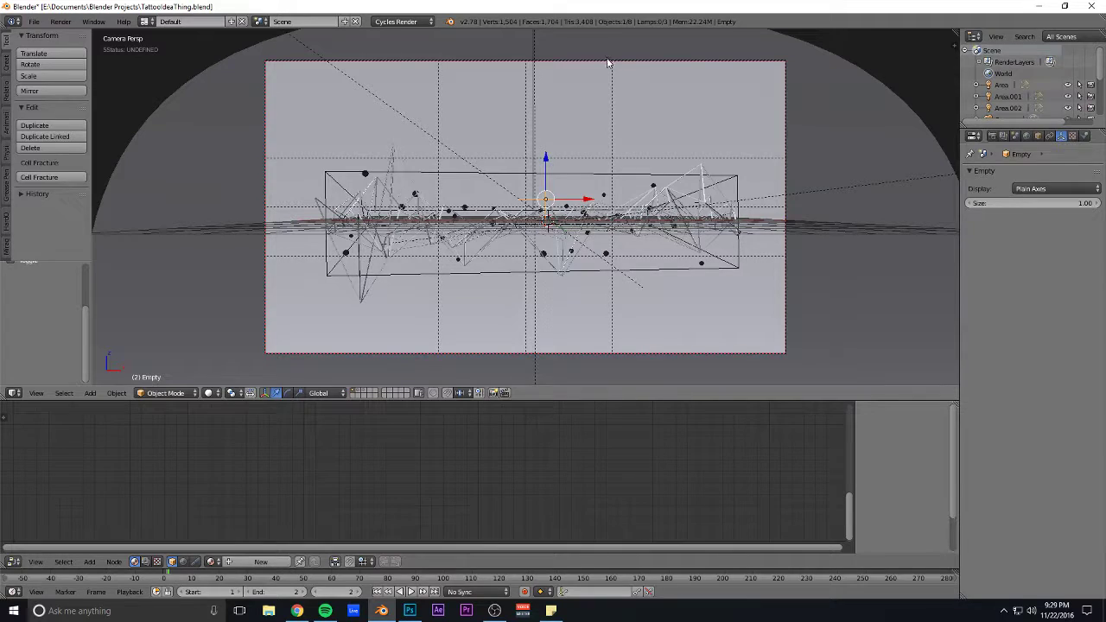
right_click(607, 62)
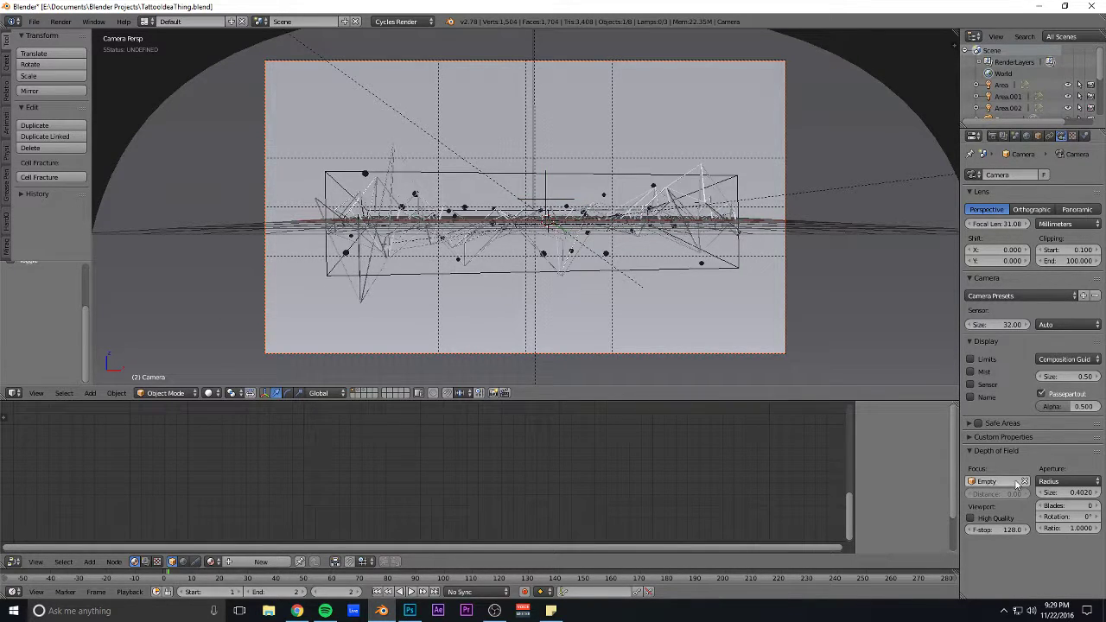
key("shift+z")
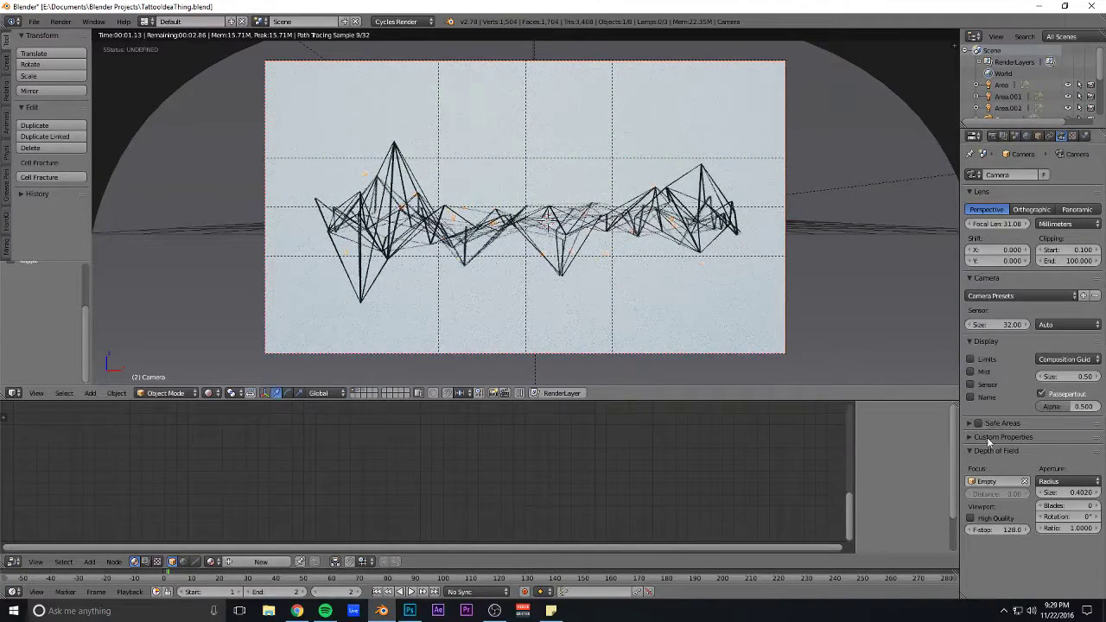
- Clear the camera's depth of field focus object and reset the aperture size to 0
left_click(1025, 482)
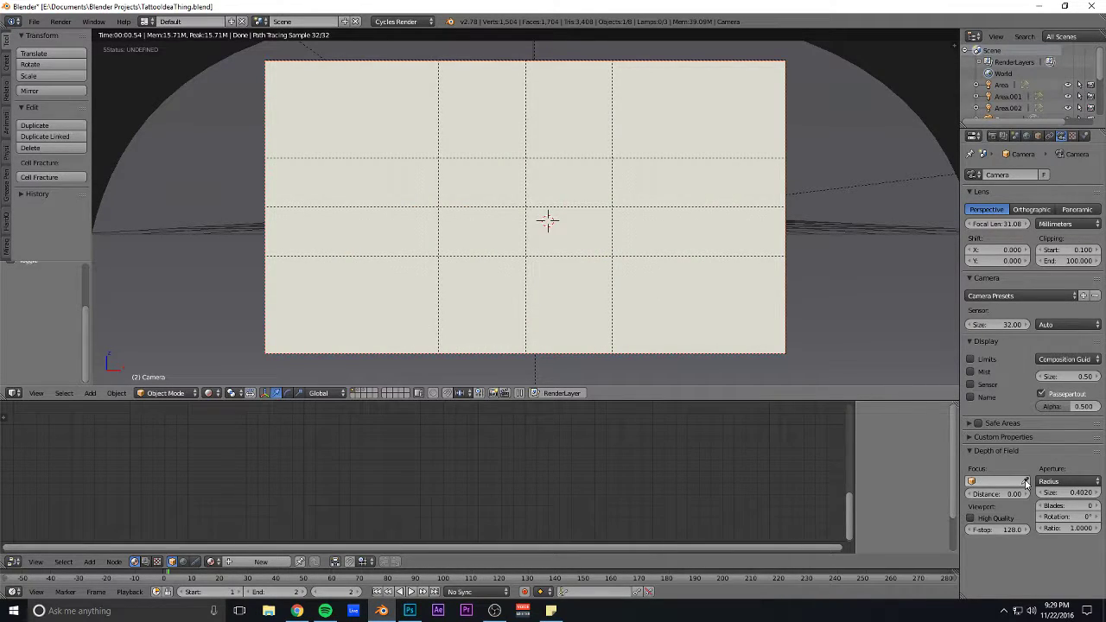
key("BackSpace")
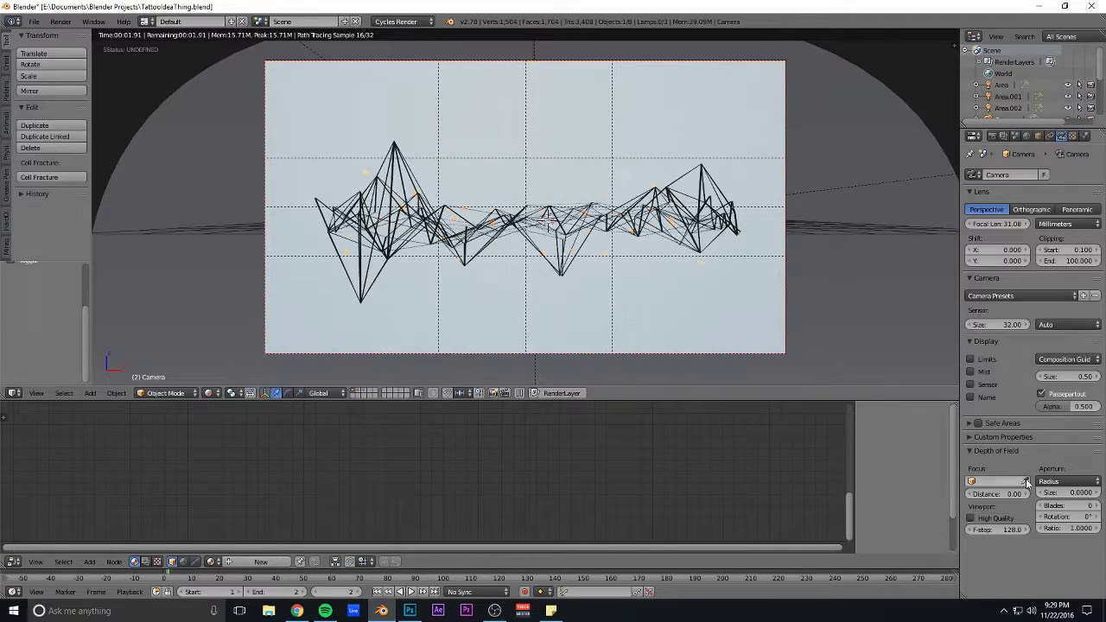
- Set the camera's depth of field focus object to Empty and the aperture size to 0.4
left_click(995, 481)
left_click(985, 418)
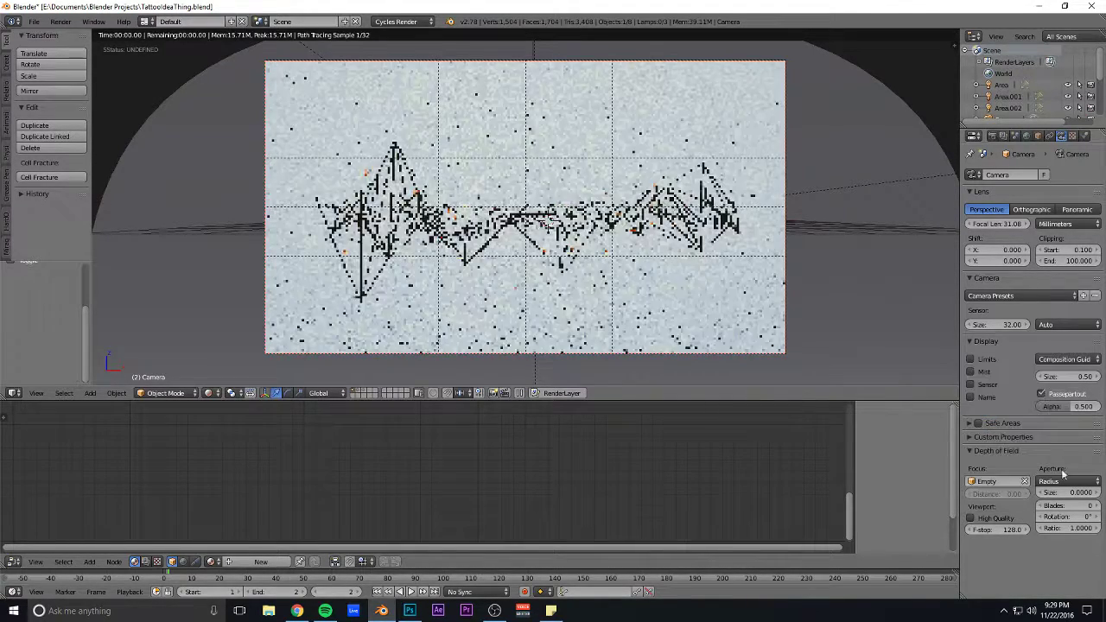
key("Return")
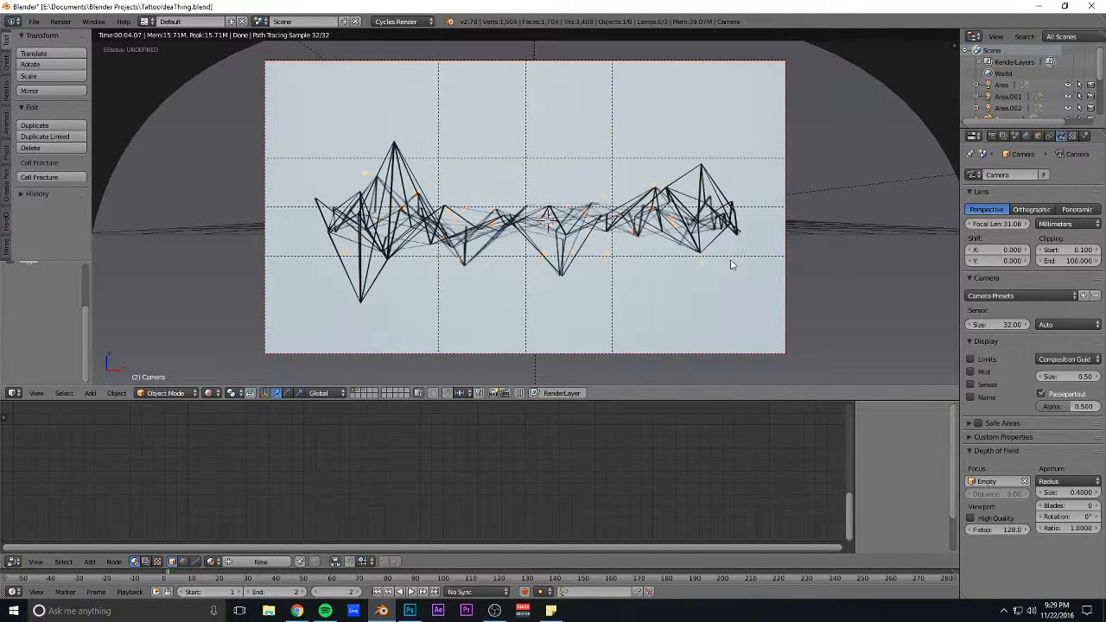
- Refresh the rendered camera preview and show the scene's color management settings
key("shift+z")
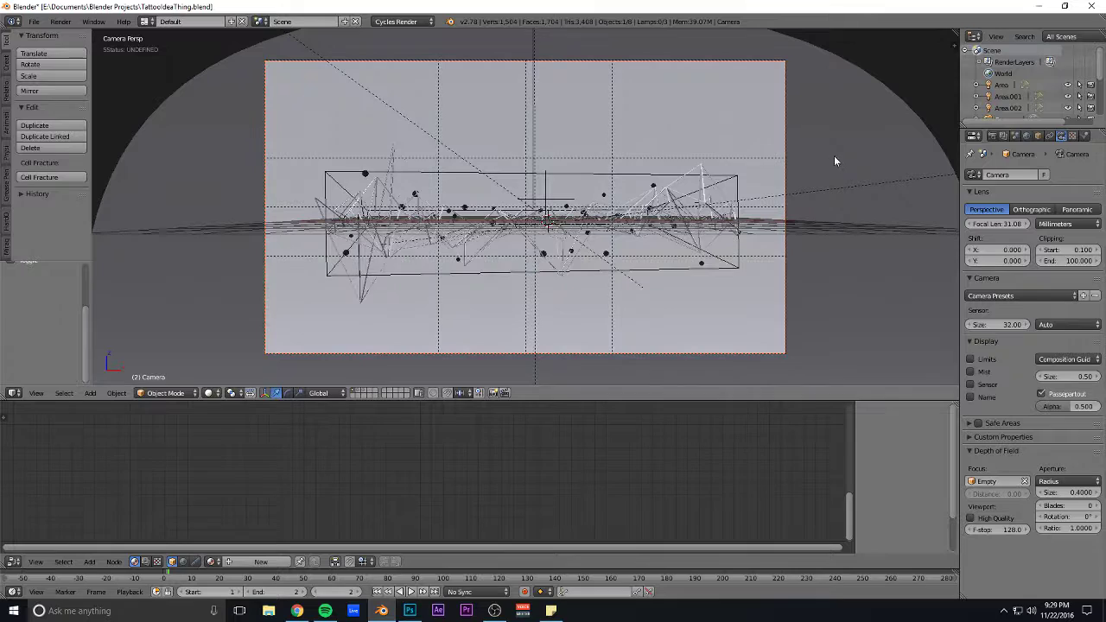
key("shift+z")
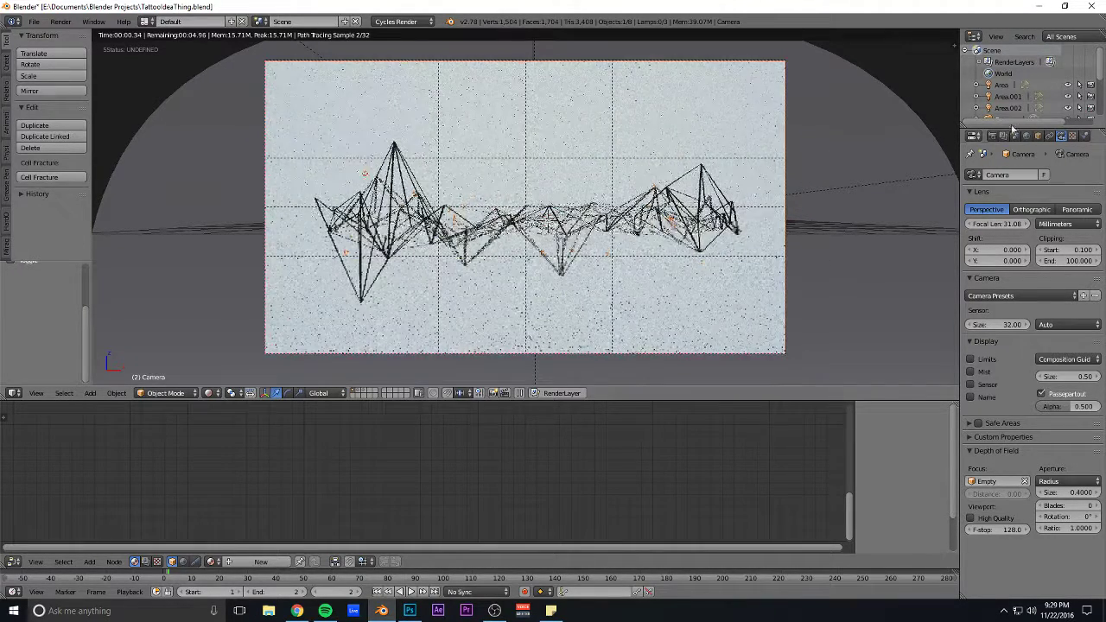
left_click(1015, 136)
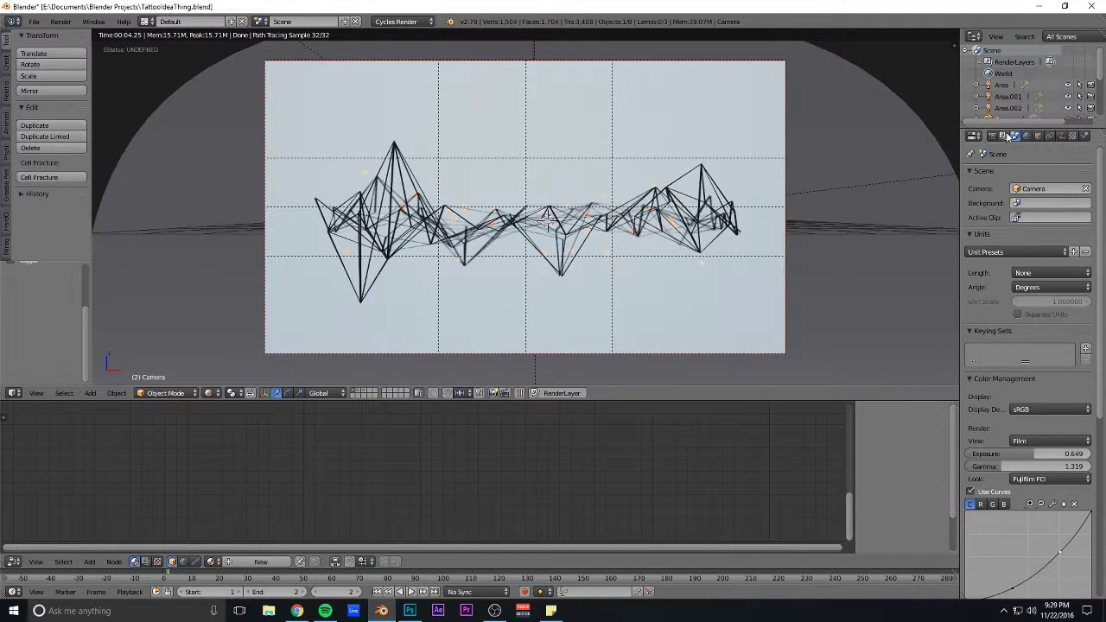
scroll(989, 201, "down", 4)
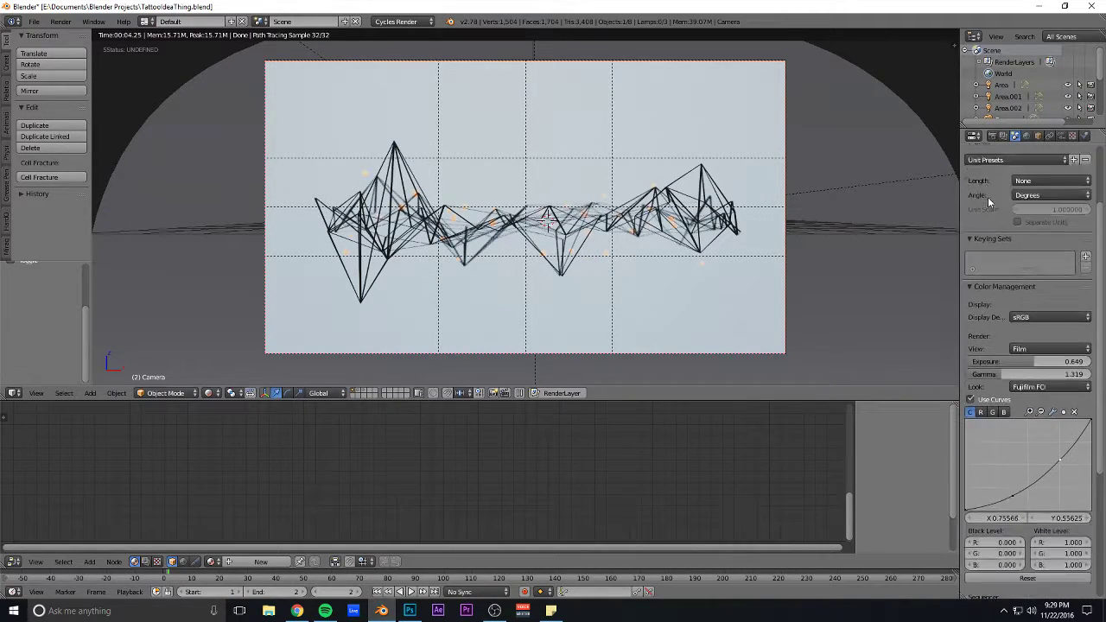
left_click(1028, 304)
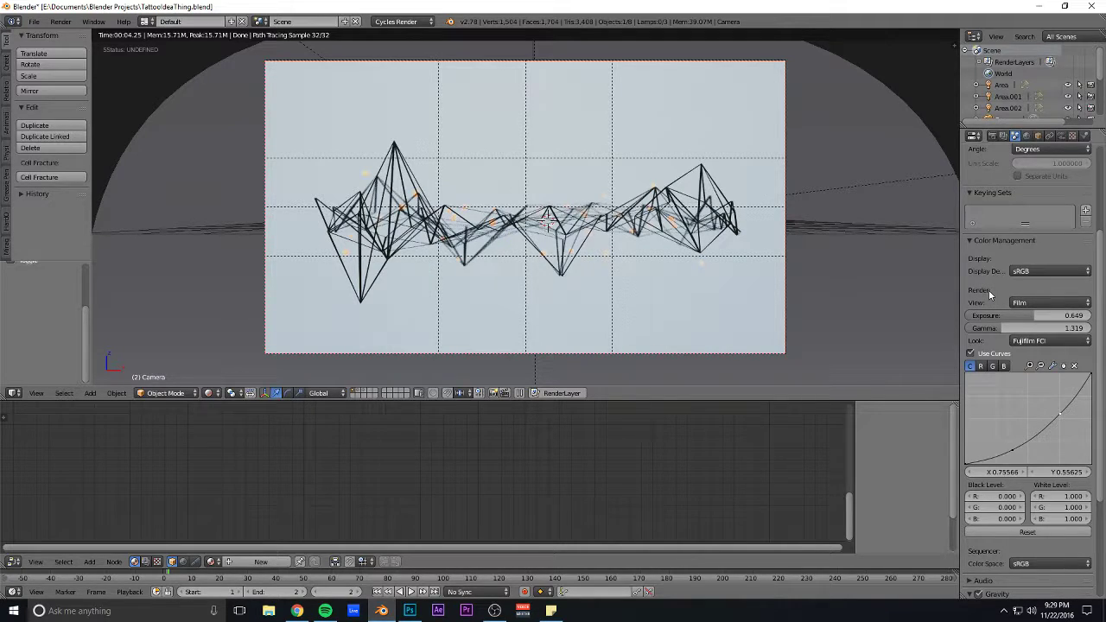
scroll(991, 317, "down", 2)
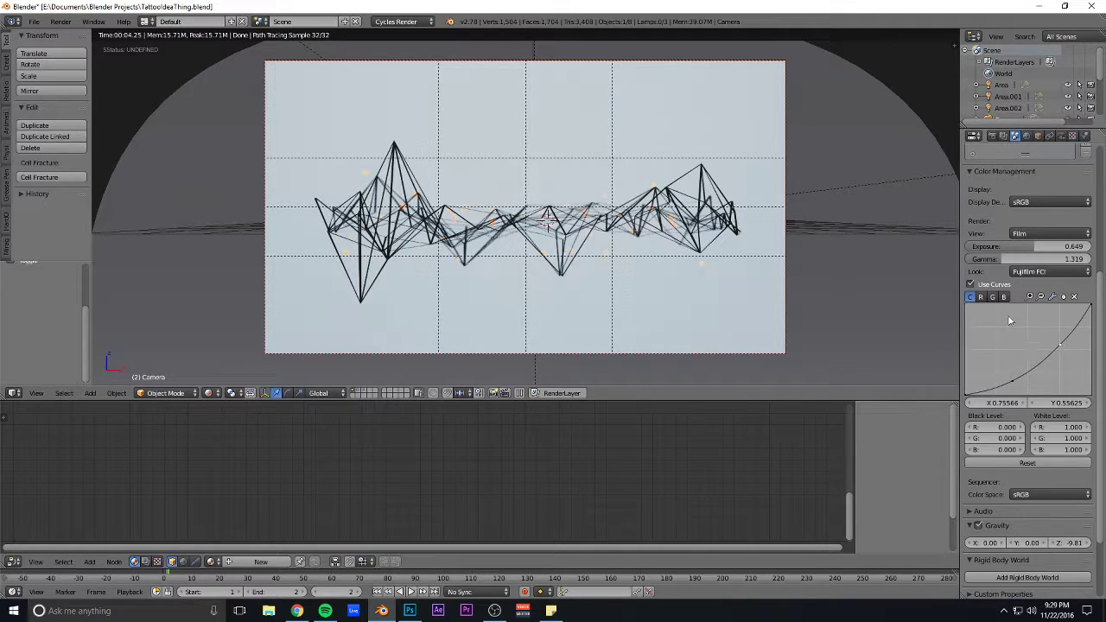
- Compare the preview with the color management curves off and on again, and check the red channel's curve
left_click(971, 285)
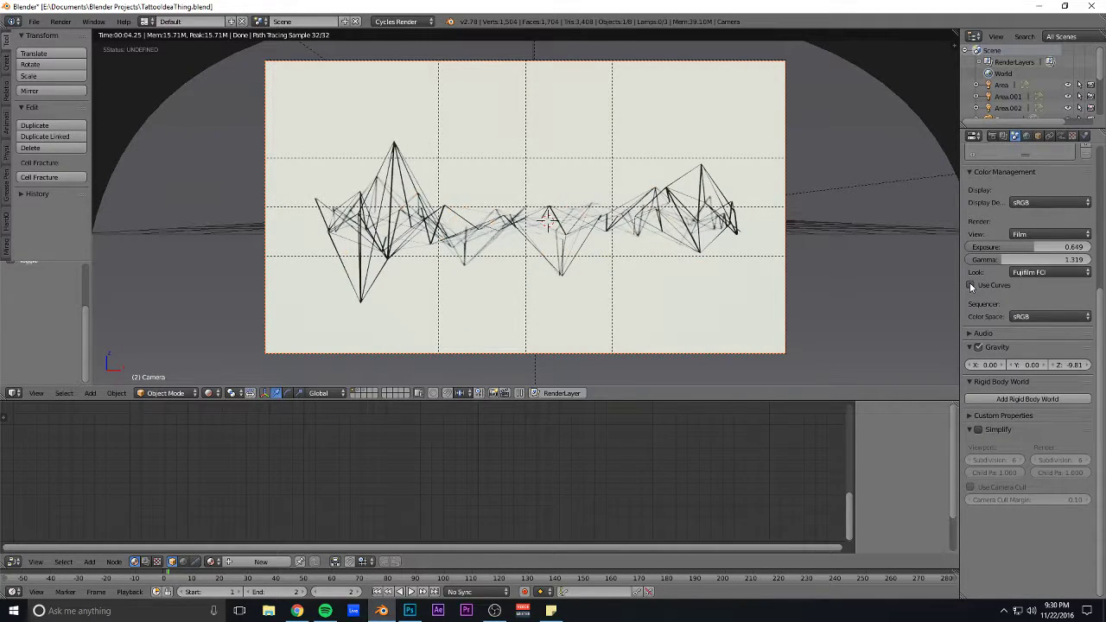
left_click(971, 285)
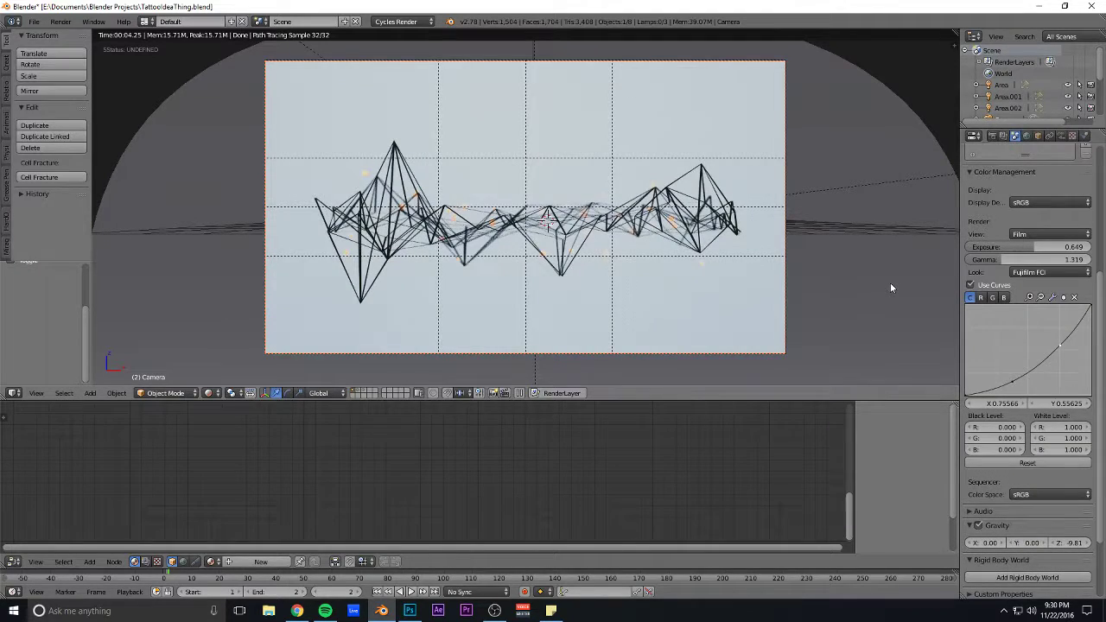
left_click(992, 298)
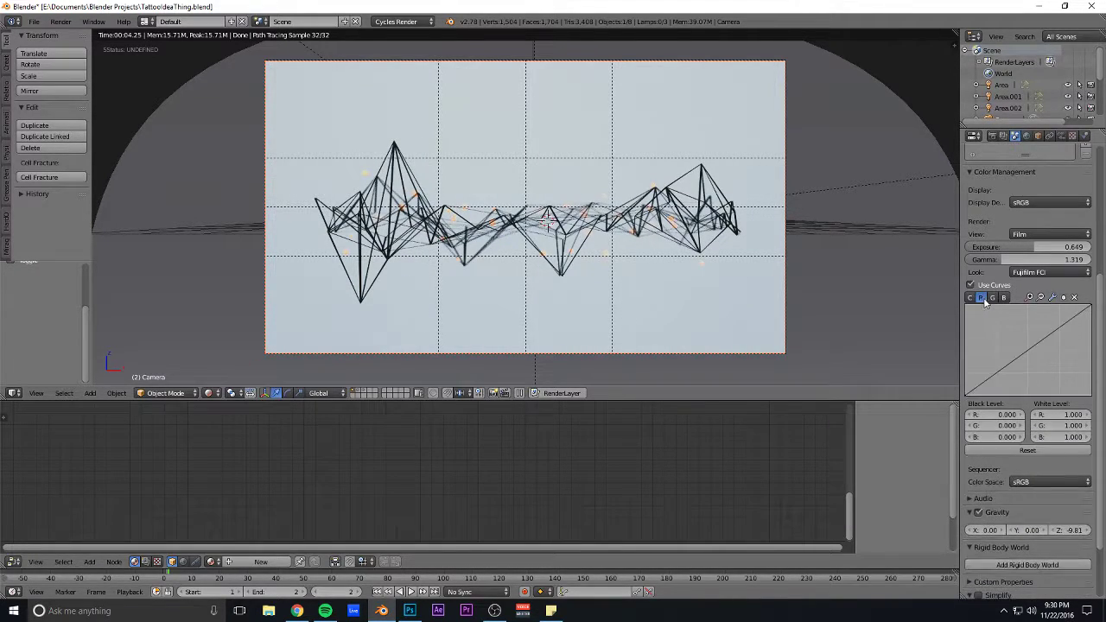
left_click(969, 297)
scroll(972, 276, "up", 6)
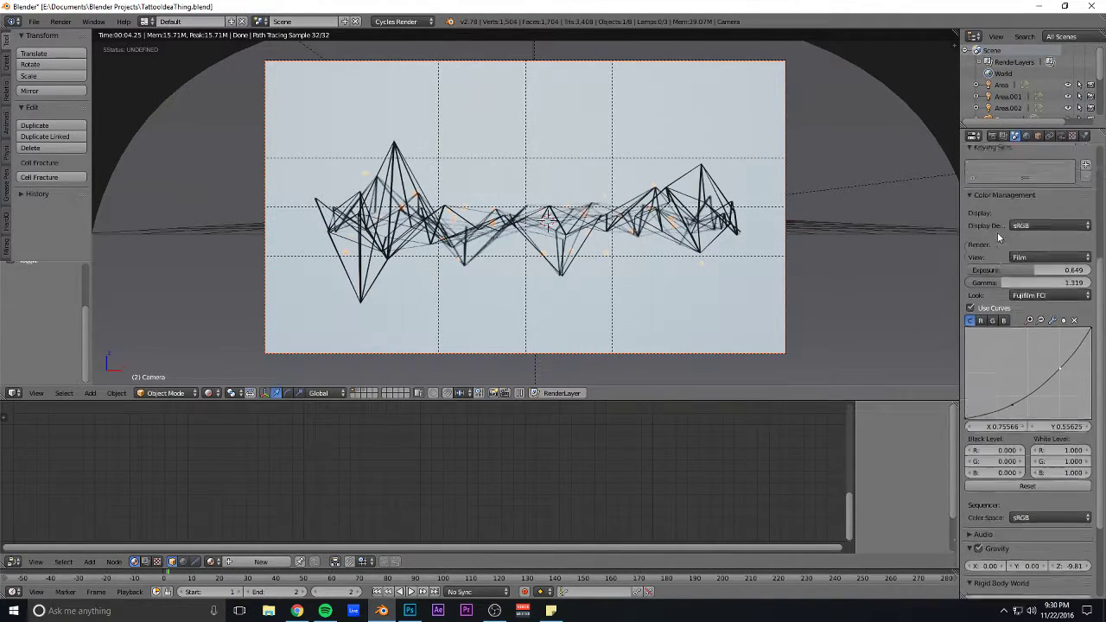
- Examine the render settings for dimensions, output, sampling and light paths
left_click(993, 137)
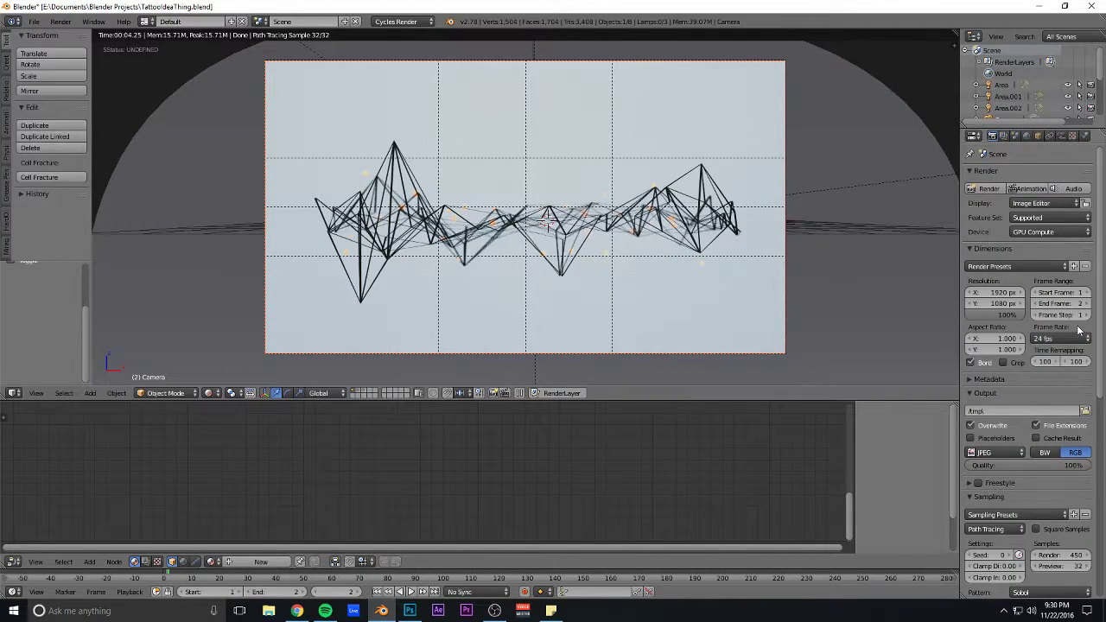
scroll(1021, 318, "down", 4)
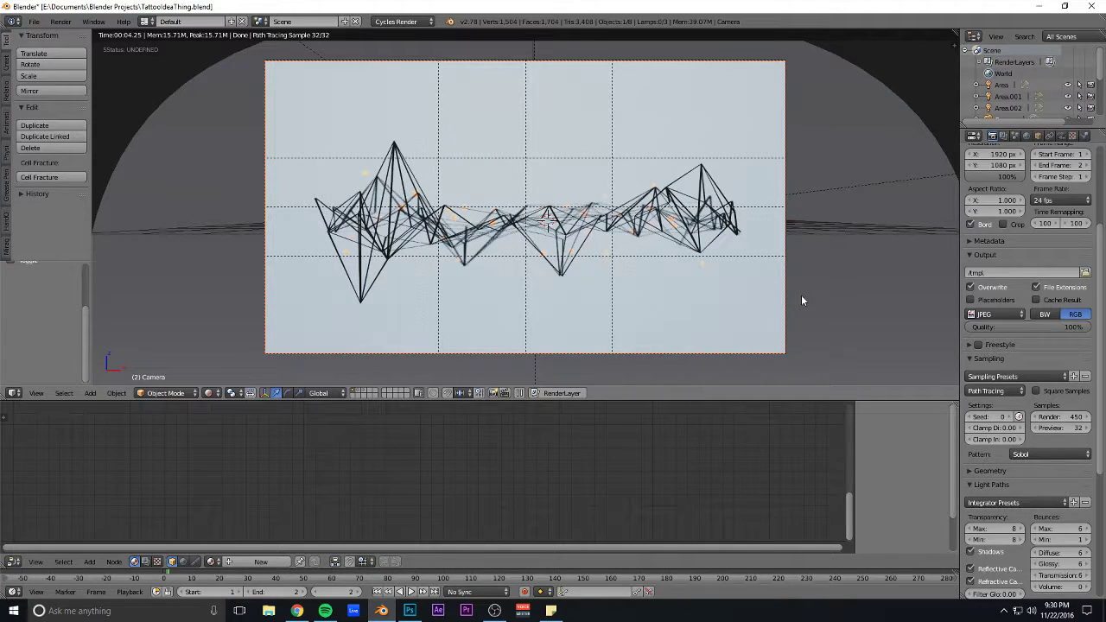
scroll(985, 323, "up", 4)
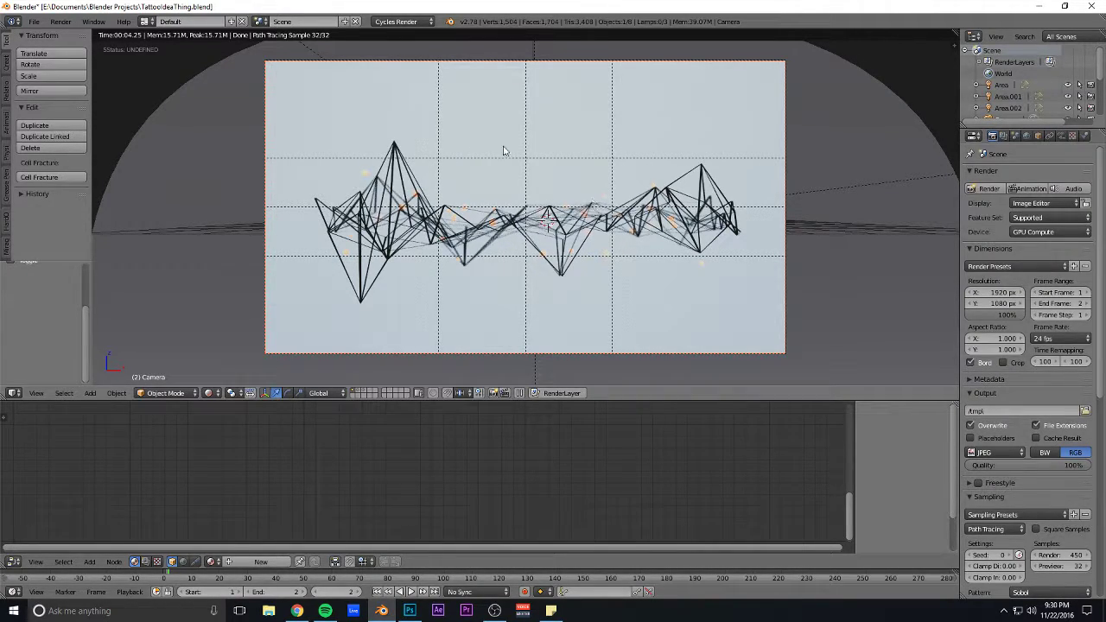
- Show the world background settings and adjust the brightness of the surface color
left_click(1027, 137)
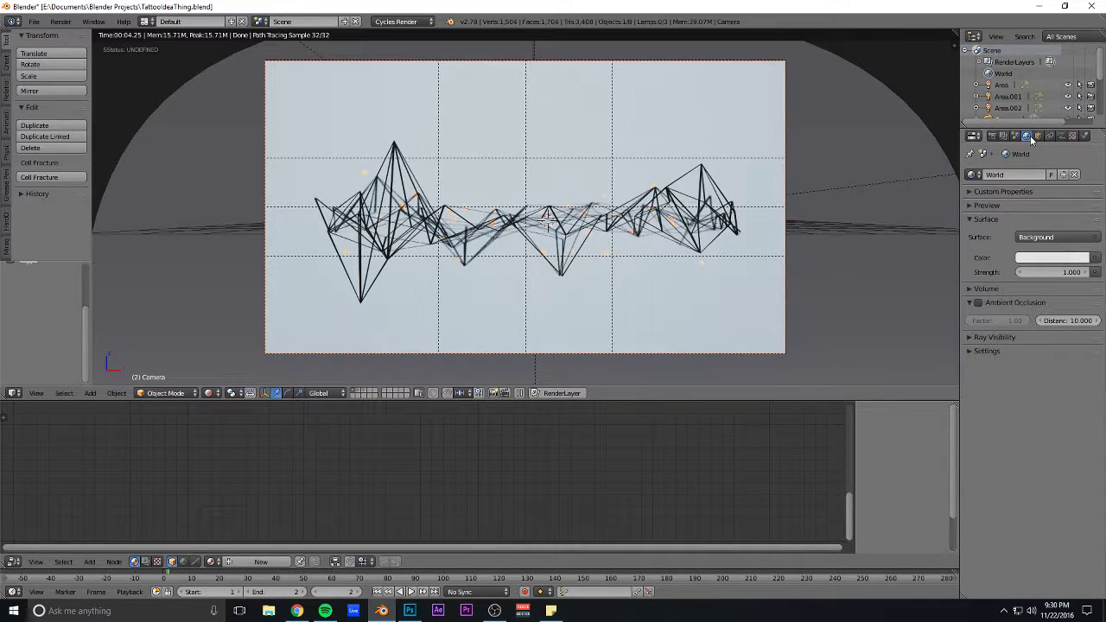
left_click(1052, 257)
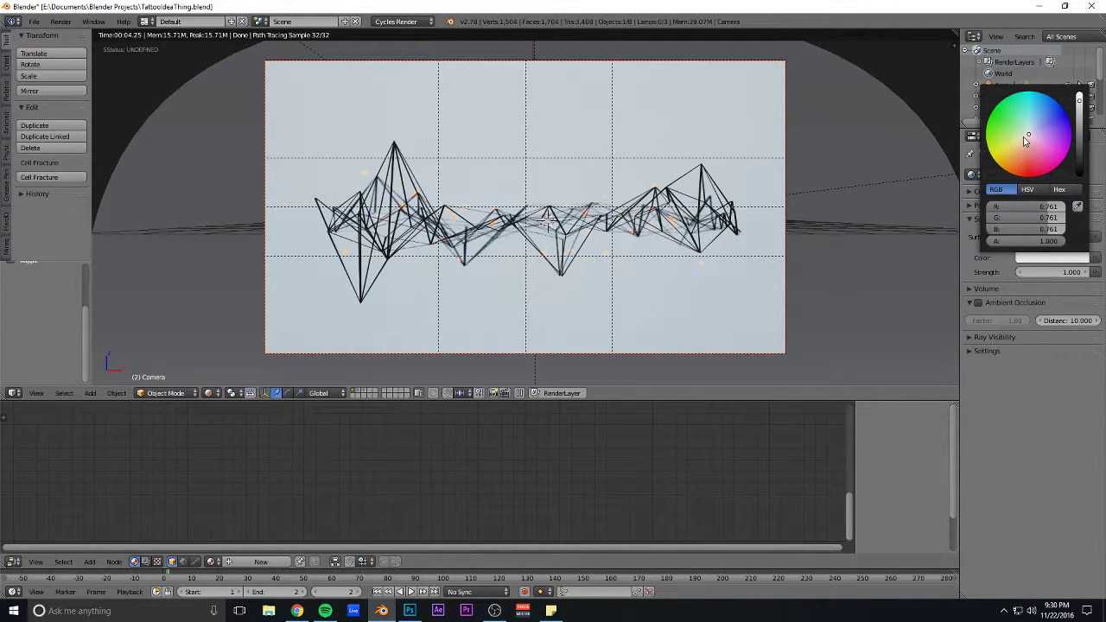
left_click(1081, 103)
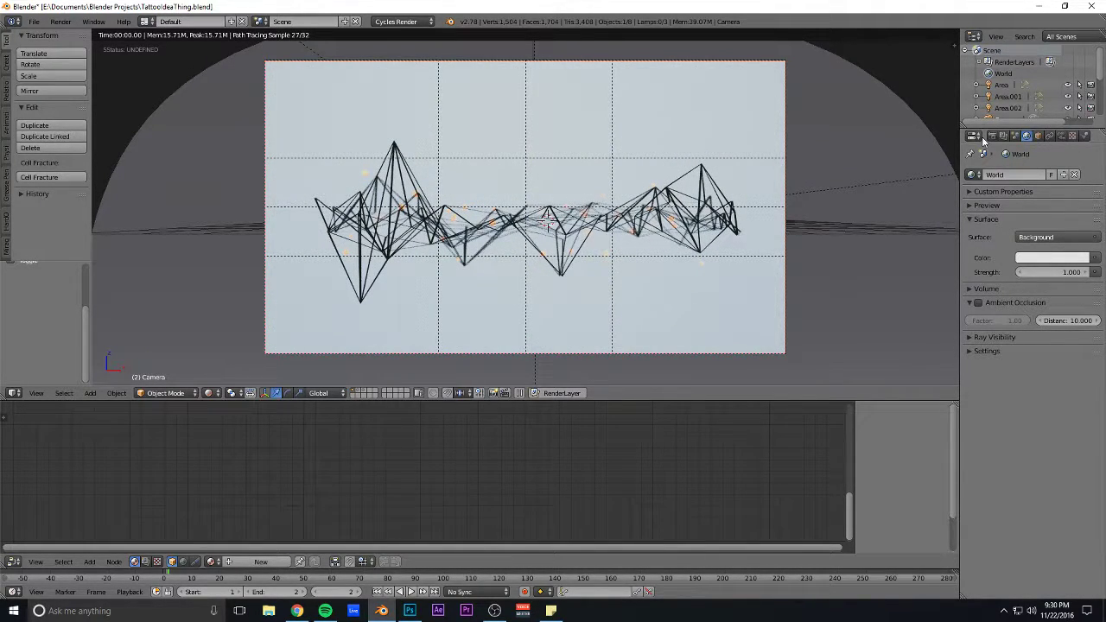
- Look over the scene in solid shading, return to the camera view and set the render resolution scale to 25%
left_click(993, 136)
middle_click_drag(813, 159, 734, 227)
scroll(733, 226, "down", 10)
scroll(572, 212, "up", 5)
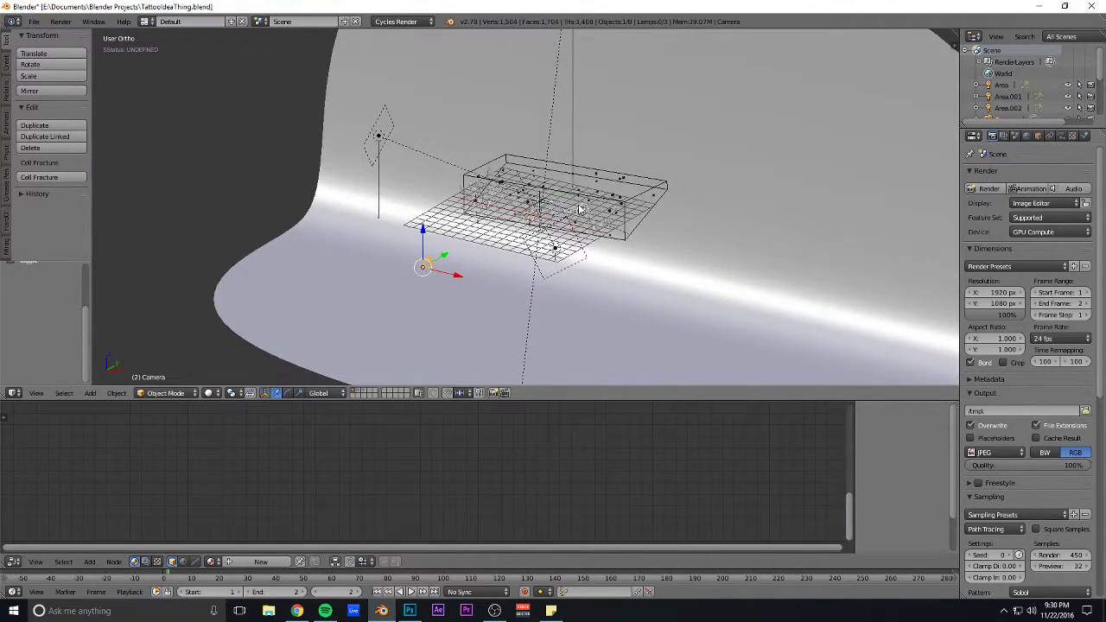
key("KP_0")
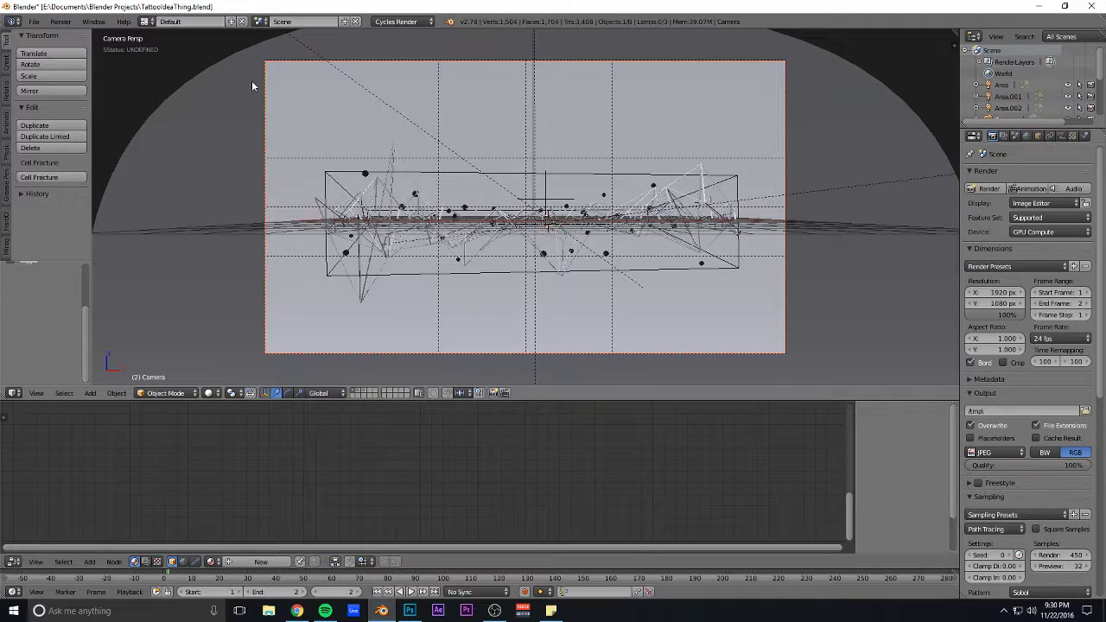
left_click(995, 315)
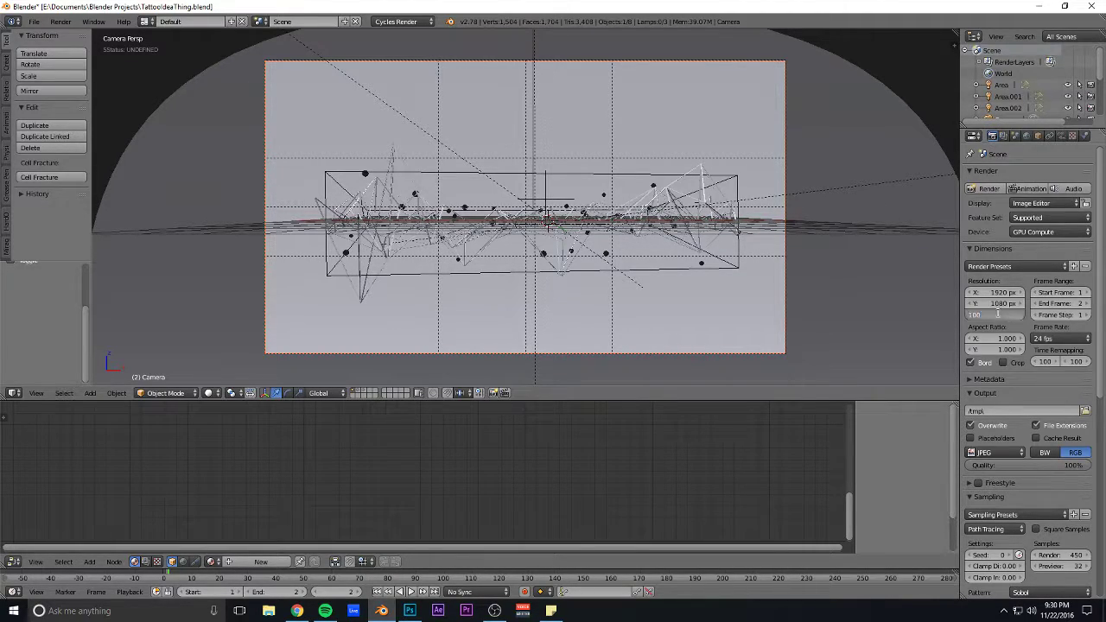
type("25")
key("Return")
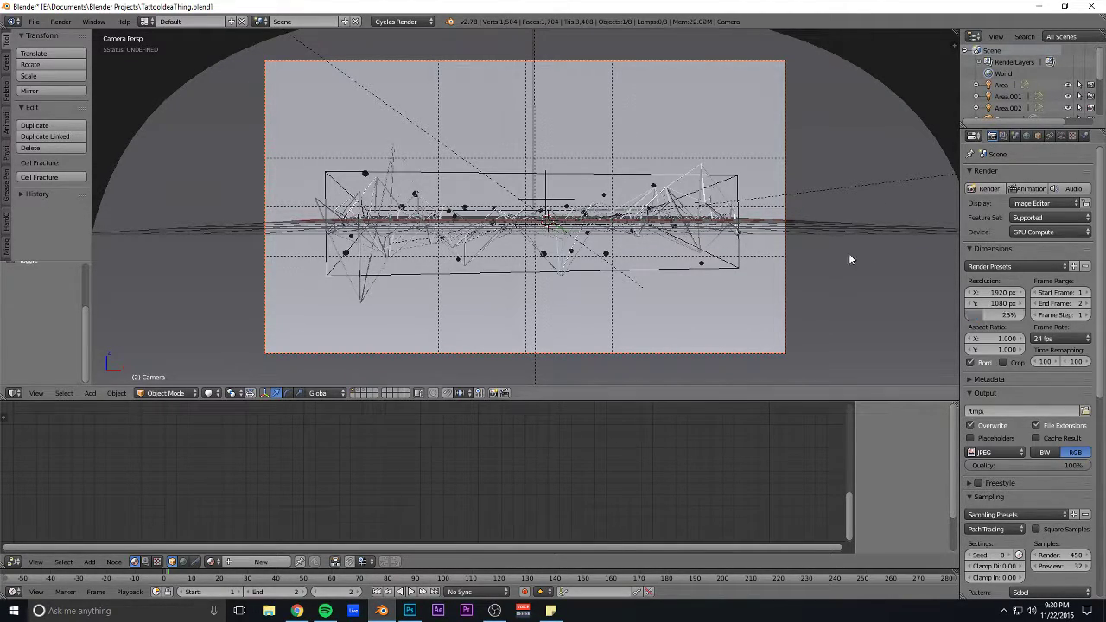
- Render the camera view with 25 samples, and render it again with the sample count set to 55
left_click(1072, 559)
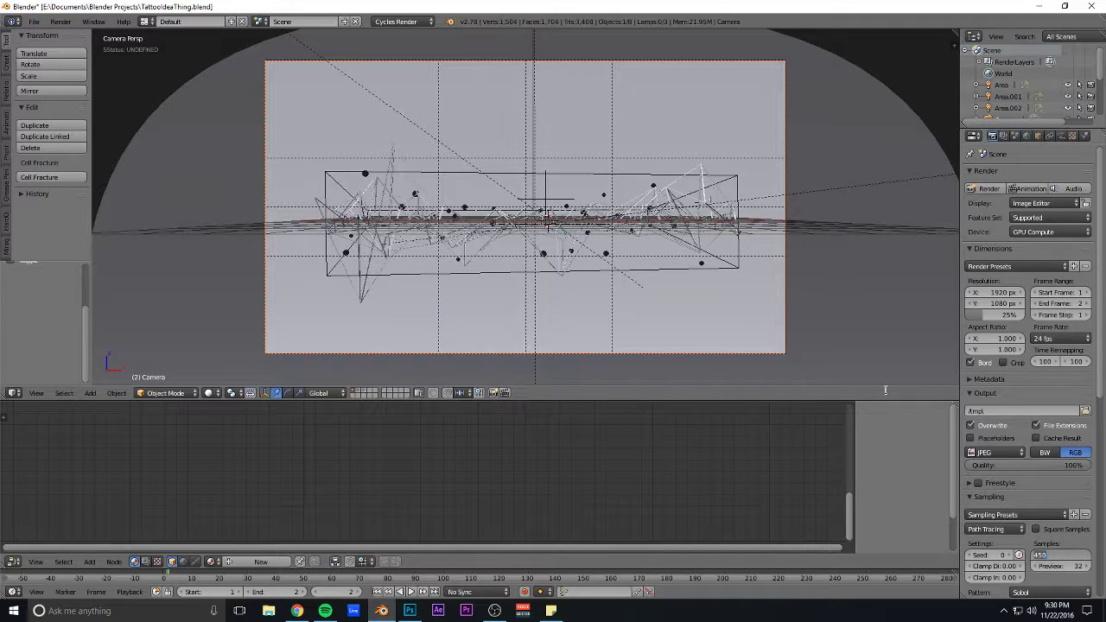
type("25")
key("Return")
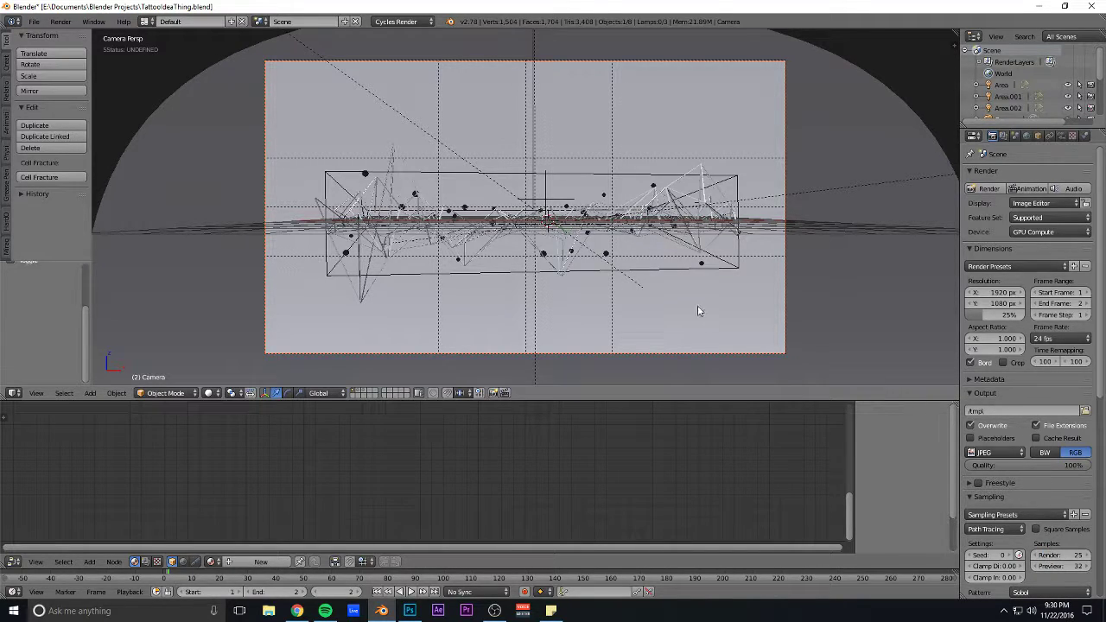
key("F12")
scroll(533, 231, "up", 6)
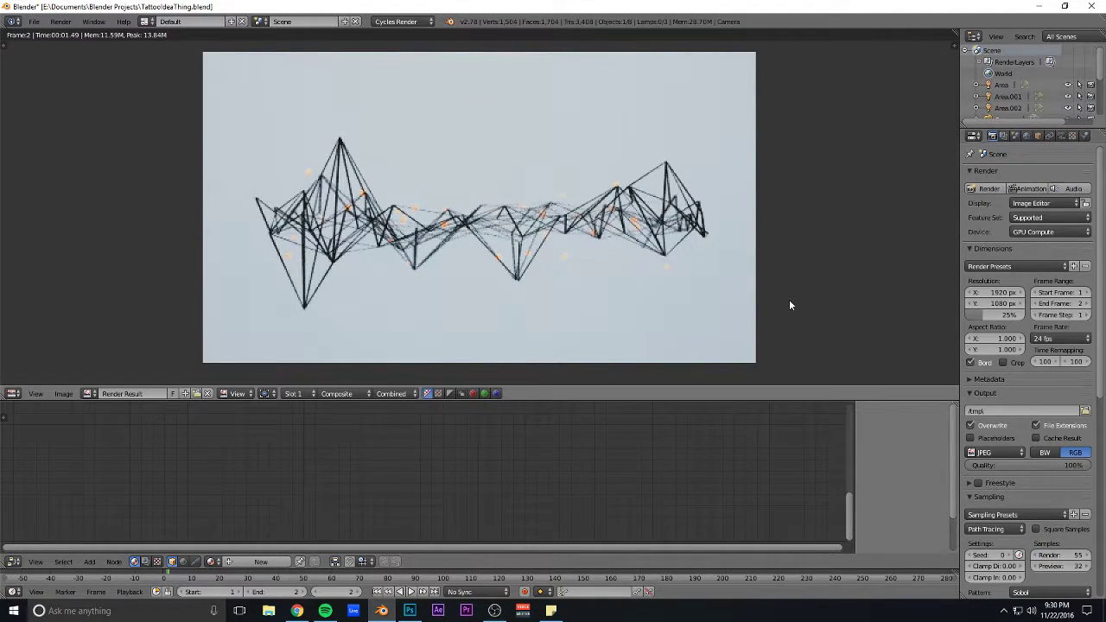
key("F12")
- Switch the screen layout to Compositing and enlarge the Viewer Node image
left_click(148, 22)
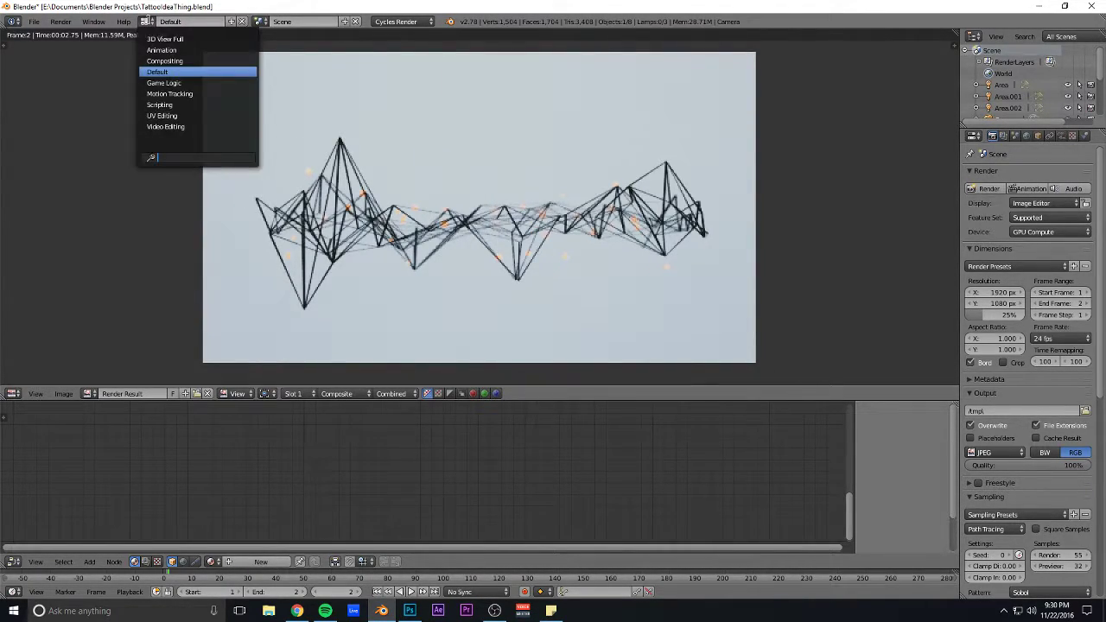
left_click(174, 61)
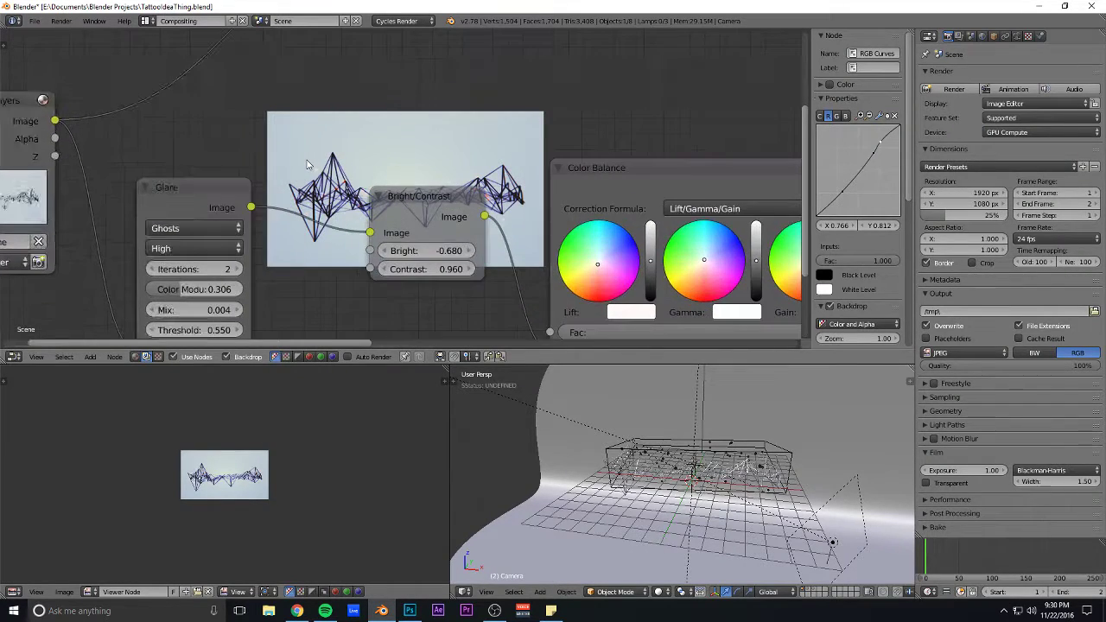
scroll(218, 501, "up", 4)
scroll(217, 501, "up", 3)
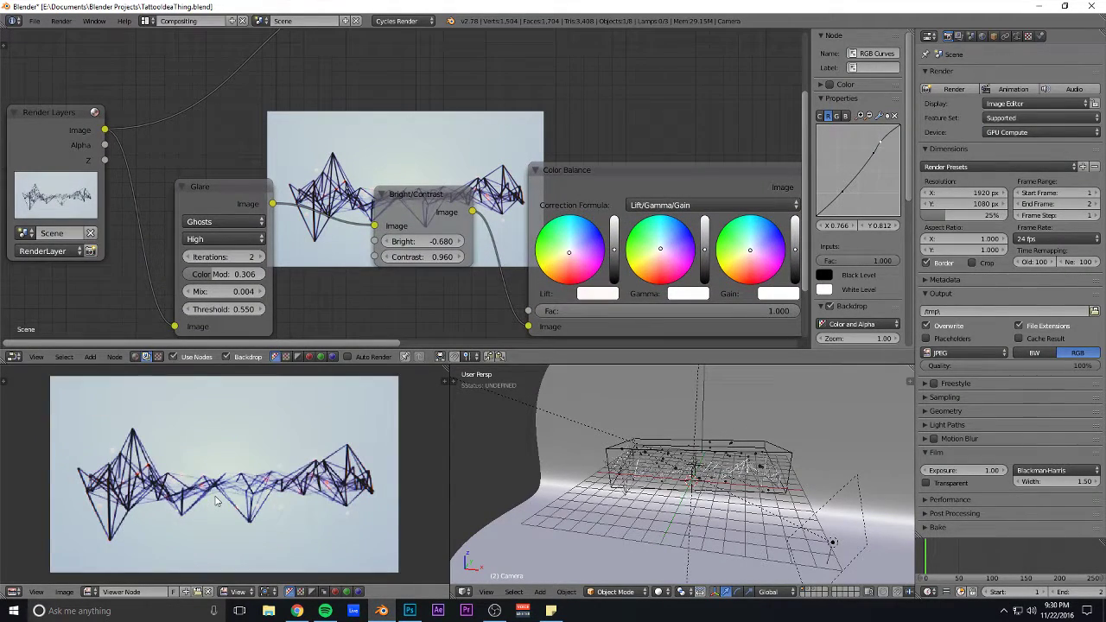
- Examine the compositing node chain from Render Layers through the effect nodes to the Viewer
scroll(217, 501, "down", 2)
middle_click_drag(332, 140, 292, 128)
scroll(363, 146, "down", 3)
scroll(362, 151, "down", 5)
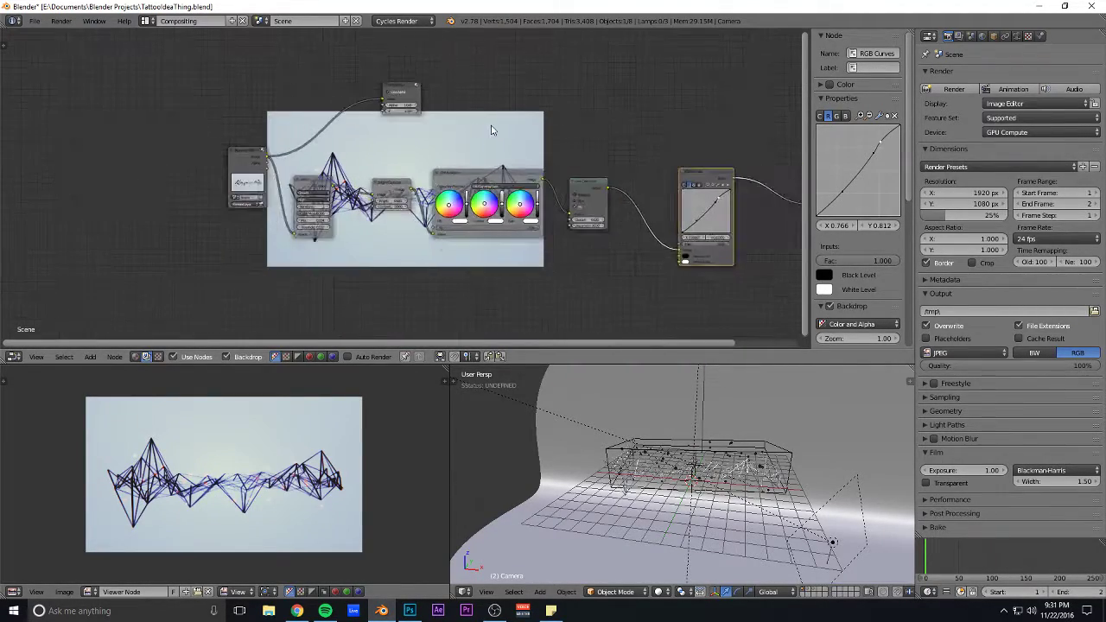
middle_click_drag(492, 131, 397, 141)
scroll(398, 140, "up", 3)
scroll(398, 141, "down", 3)
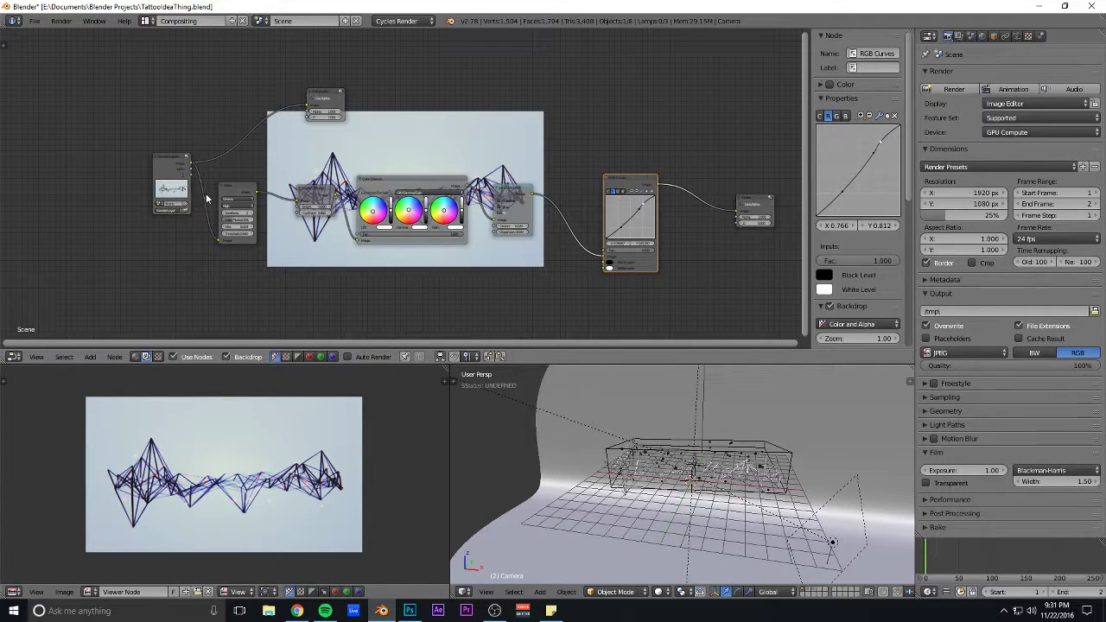
scroll(202, 444, "up", 1)
scroll(202, 444, "down", 2)
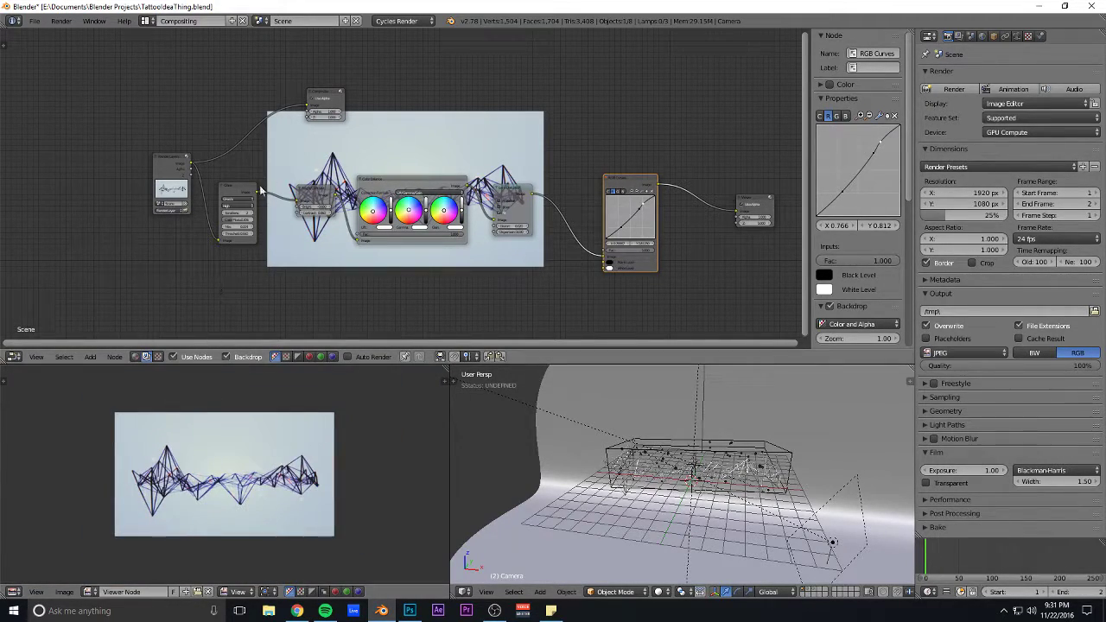
- Select the Glare node beside Render Layers to show its settings
scroll(261, 180, "up", 5)
middle_click_drag(207, 157, 410, 178)
scroll(404, 178, "up", 6)
left_click(346, 223)
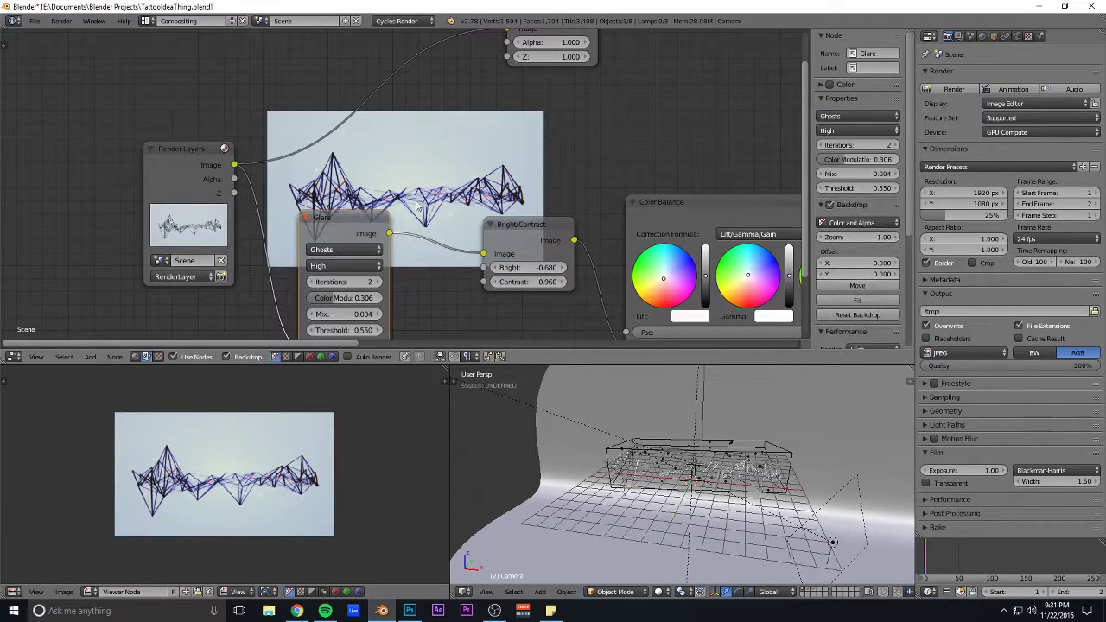
- Mute the Glare, Bright/Contrast, Color Balance, Lens Distortion and RGB Curves nodes together to view the unprocessed render
scroll(417, 206, "down", 6)
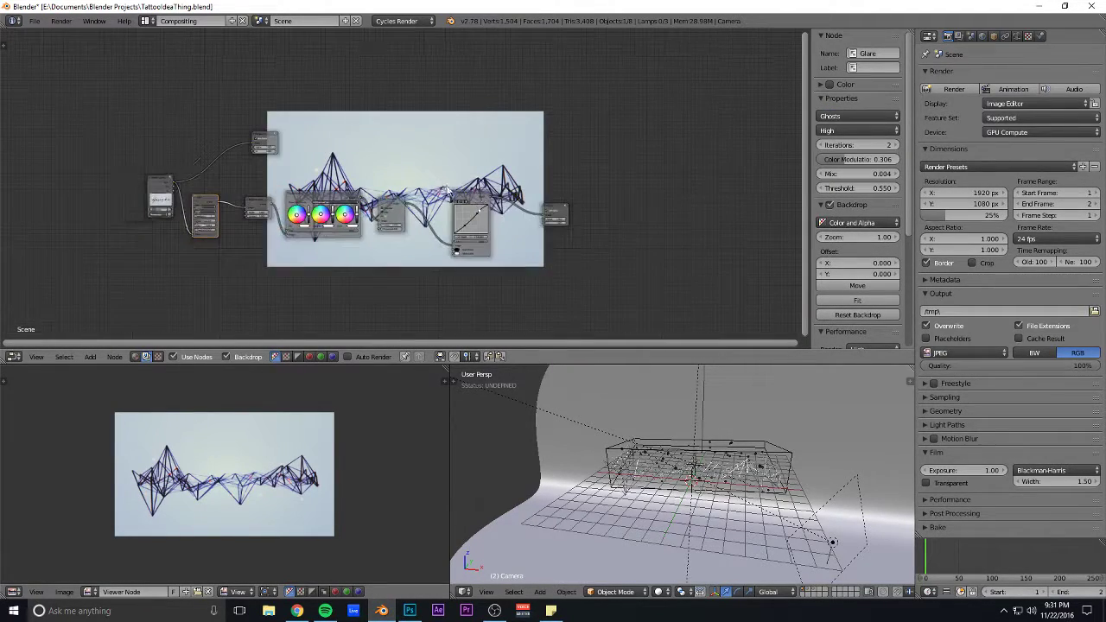
left_click_drag(502, 154, 207, 278)
left_click(207, 208)
left_click(333, 197)
left_click(391, 206)
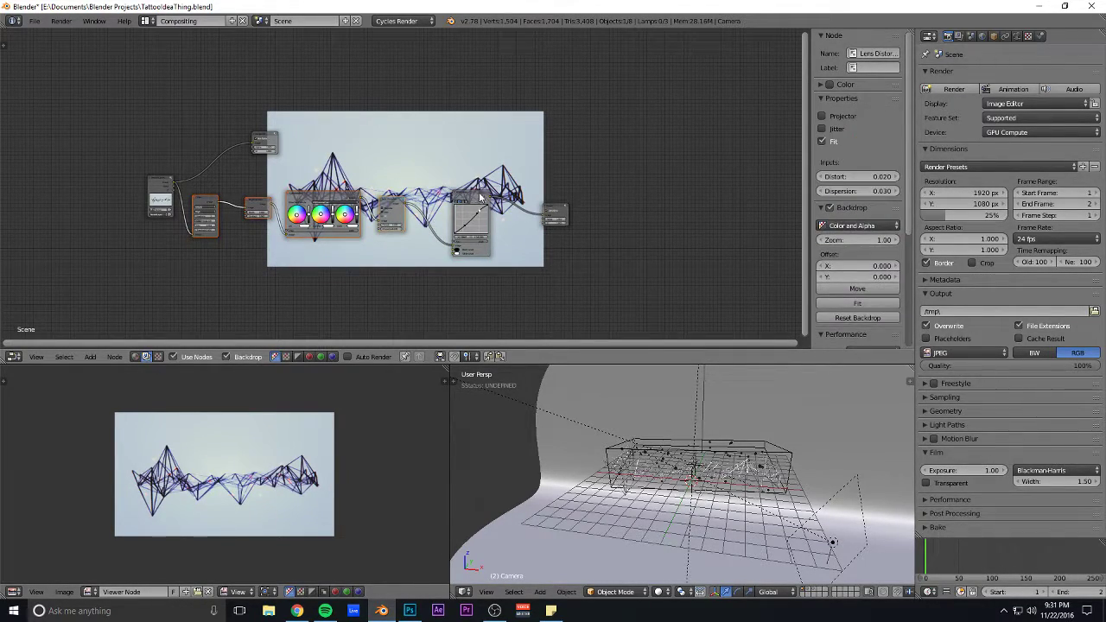
left_click(480, 200)
scroll(314, 209, "up", 3)
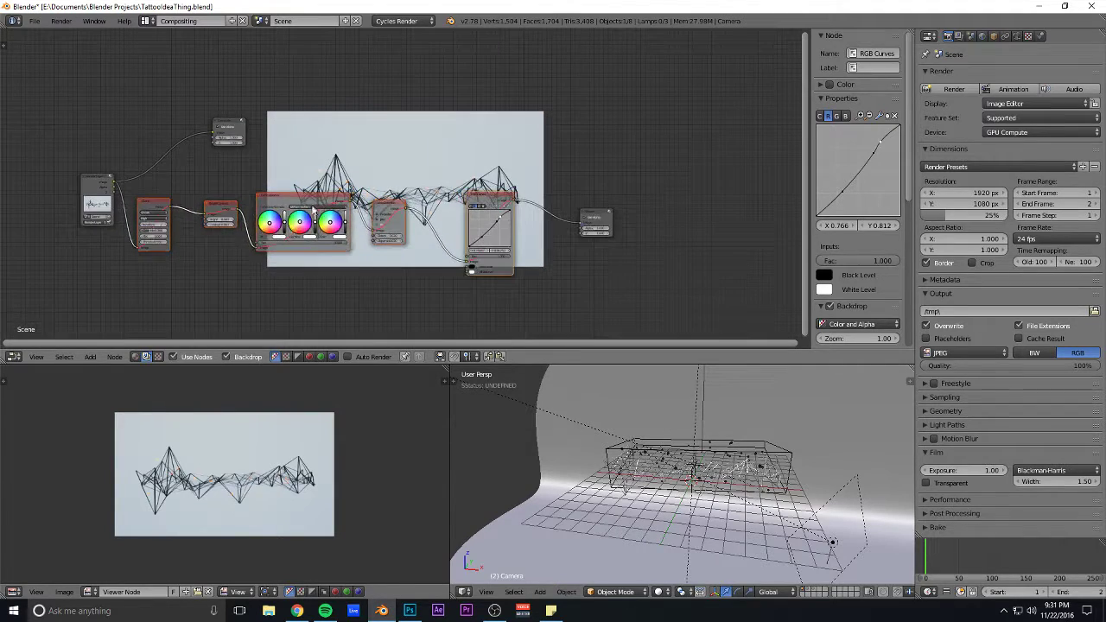
scroll(402, 173, "up", 2)
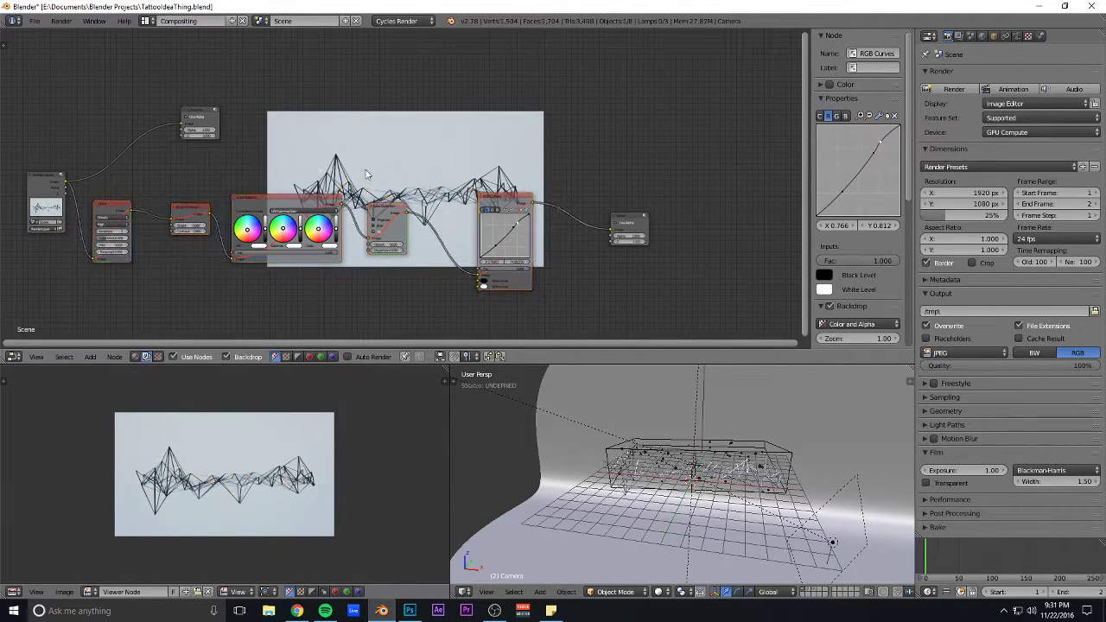
scroll(696, 185, "up", 6)
middle_click_drag(454, 168, 339, 171)
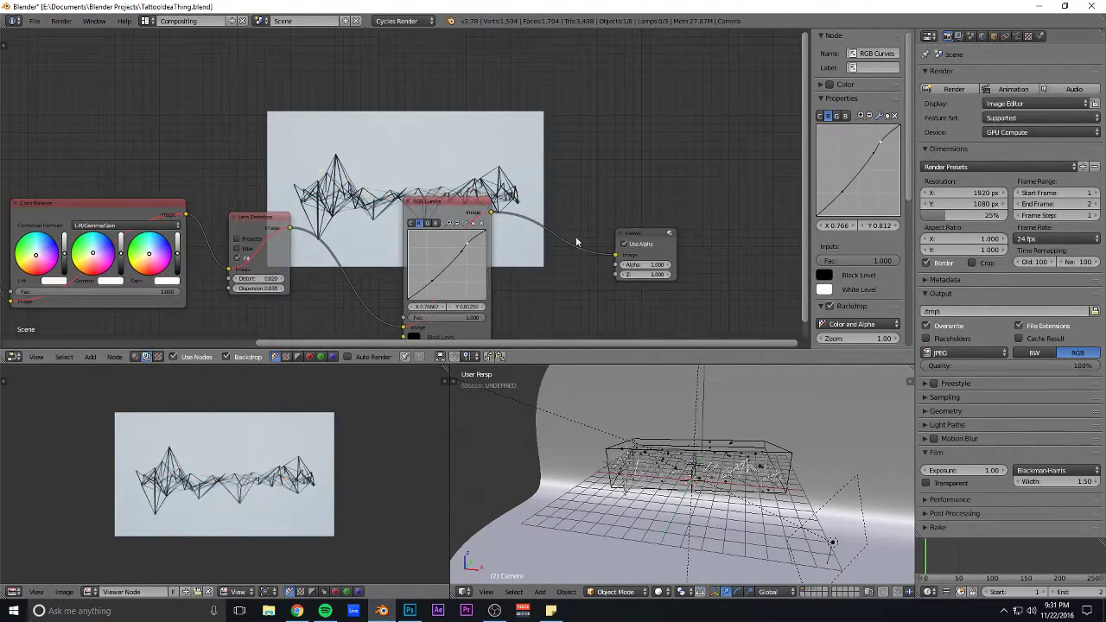
- Unmute the Glare node beside Render Layers and inspect its effect in the Viewer Node image
scroll(285, 161, "down", 5)
middle_click_drag(212, 152, 553, 128)
scroll(348, 194, "up", 3)
scroll(349, 194, "up", 8)
left_click(245, 180)
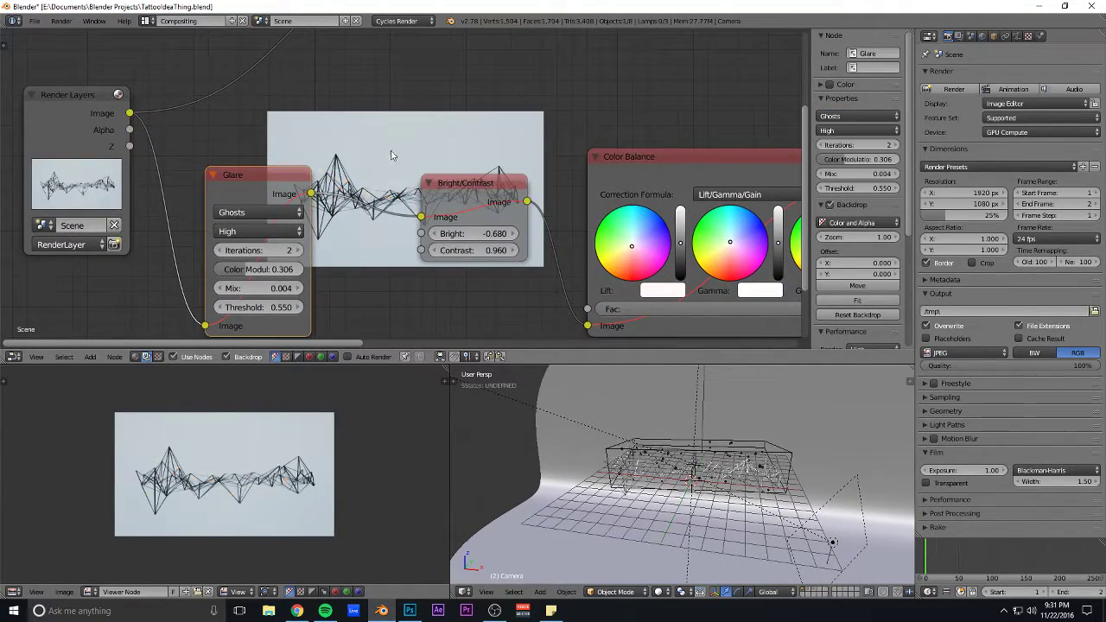
middle_click_drag(392, 153, 422, 119)
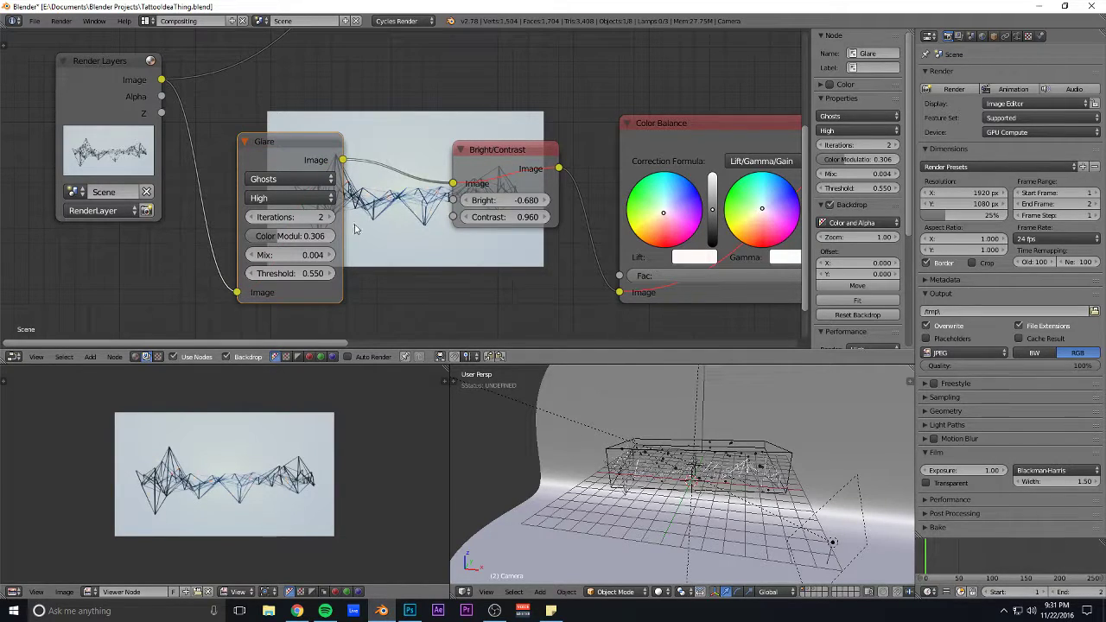
scroll(207, 497, "up", 4)
scroll(207, 497, "down", 5)
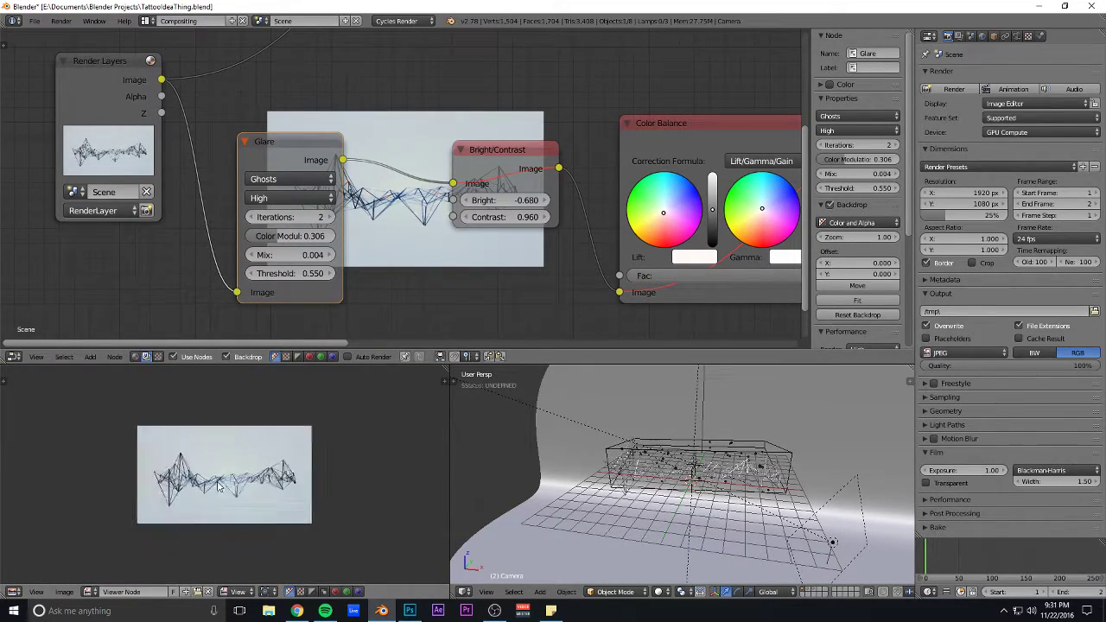
scroll(217, 486, "up", 1)
- Unmute the Bright/Contrast node and the Color Balance node
middle_click_drag(412, 266, 335, 272)
left_click(457, 151)
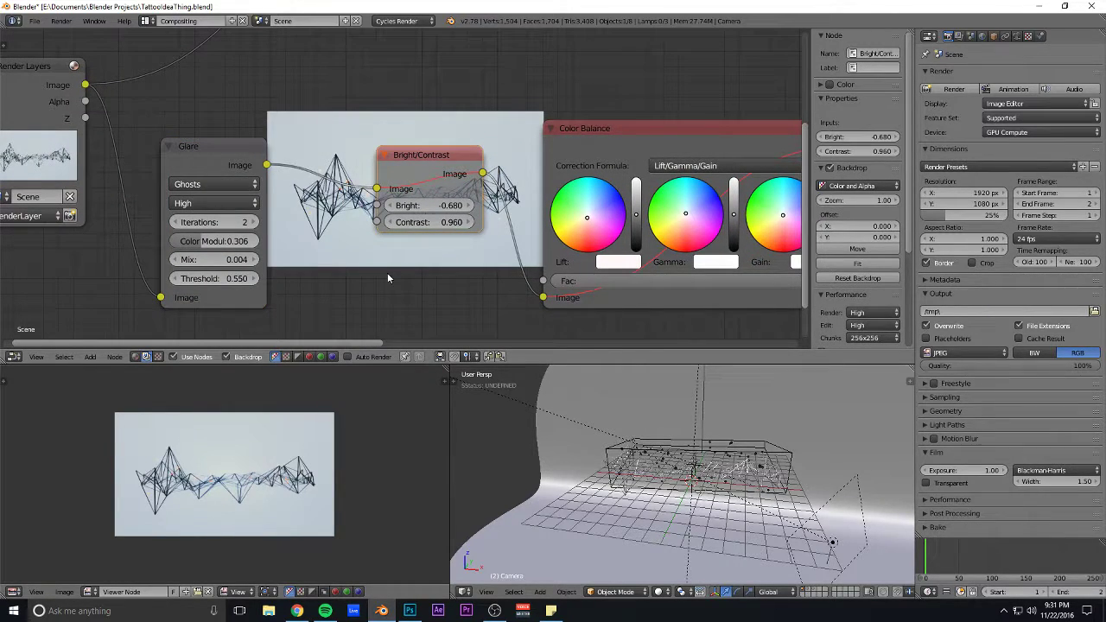
key("m")
middle_click_drag(433, 262, 145, 239)
left_click(362, 114)
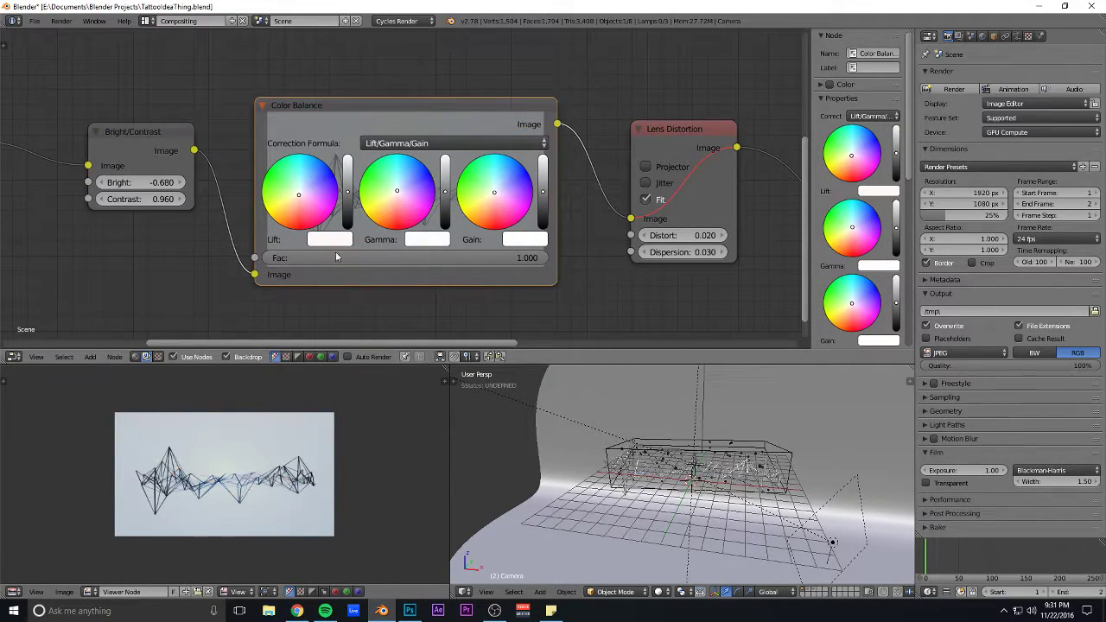
- Unmute the Lens Distortion node and inspect its effect in the enlarged Viewer Node image
middle_click_drag(410, 311, 168, 316)
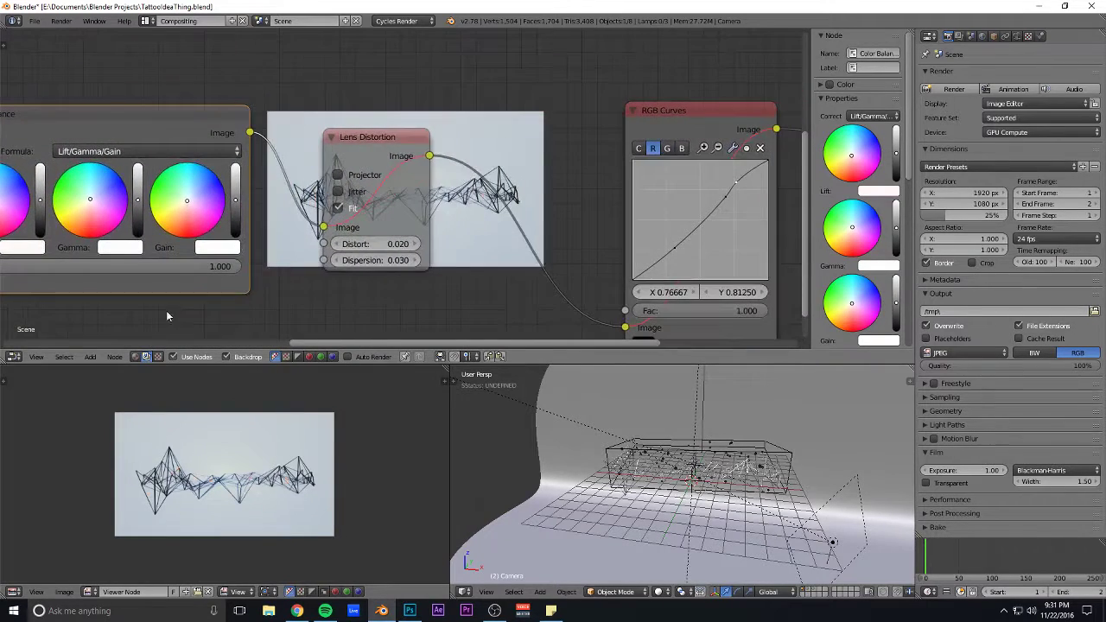
left_click(380, 135)
scroll(203, 474, "up", 3)
scroll(201, 473, "down", 1)
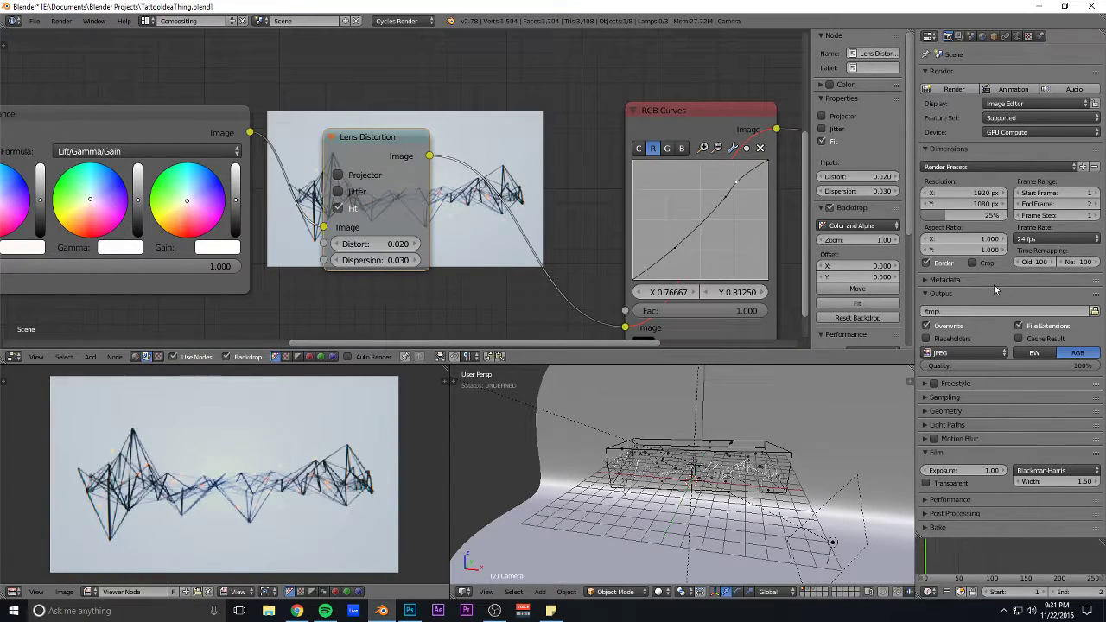
- Set the render resolution percentage to 50% and render the frame again in the Default screen layout
mouse_move(966, 216)
left_mouse_down()
mouse_move(983, 216)
mouse_move(967, 227)
left_mouse_up()
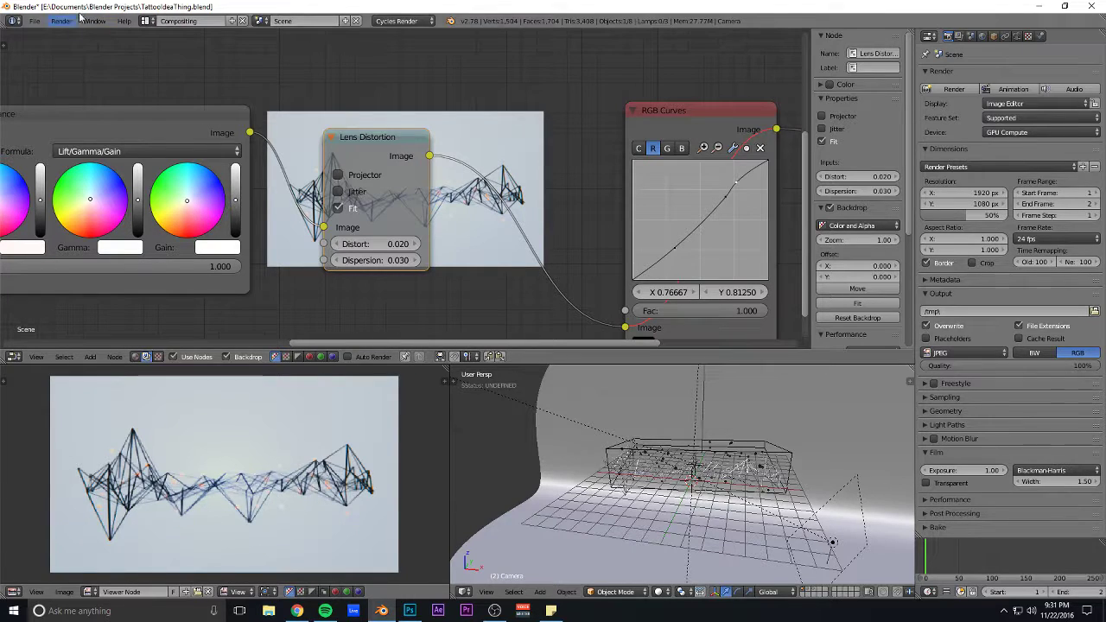
left_click(147, 21)
left_click(169, 70)
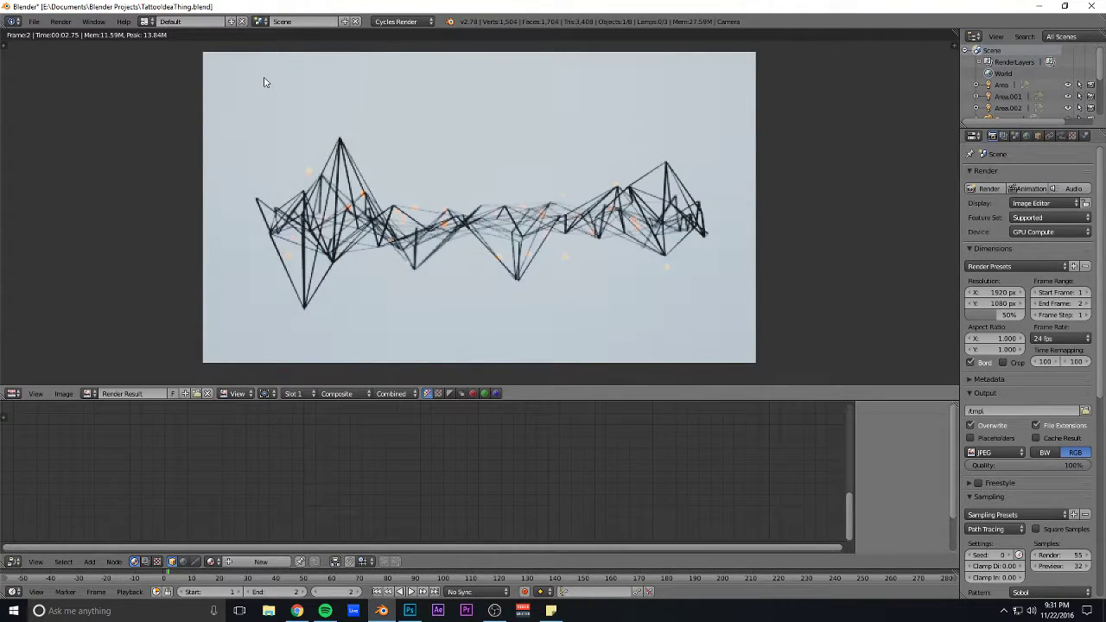
key("F12")
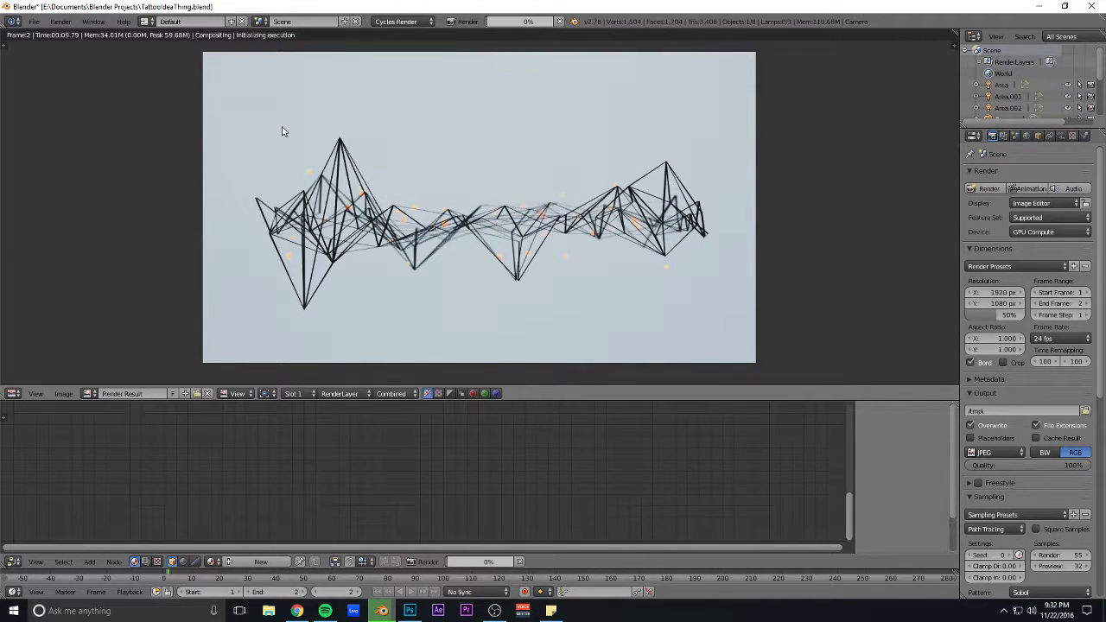
- Return to the Compositing screen layout and bring the whole node chain and Viewer Node image into view
left_click(144, 21)
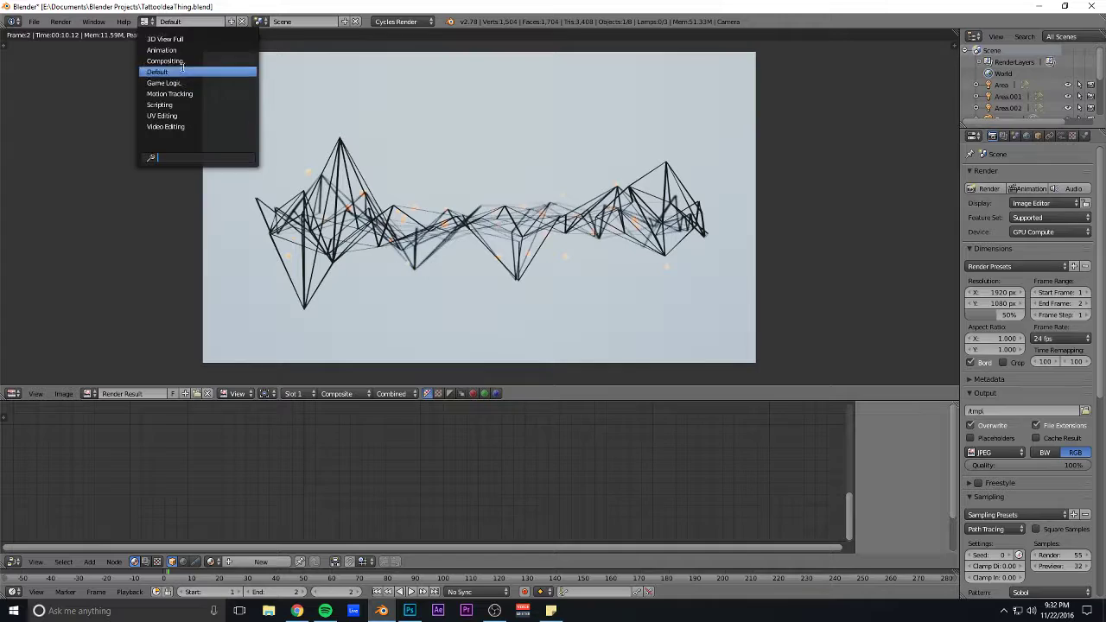
left_click(177, 61)
scroll(389, 119, "down", 5)
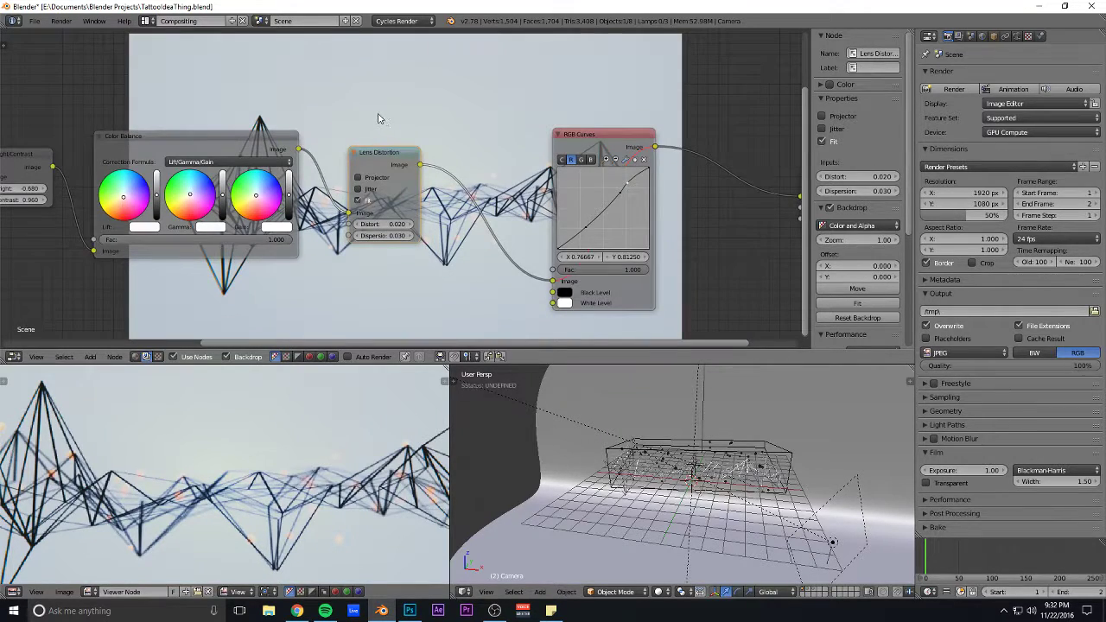
scroll(192, 489, "down", 4)
scroll(191, 491, "up", 2)
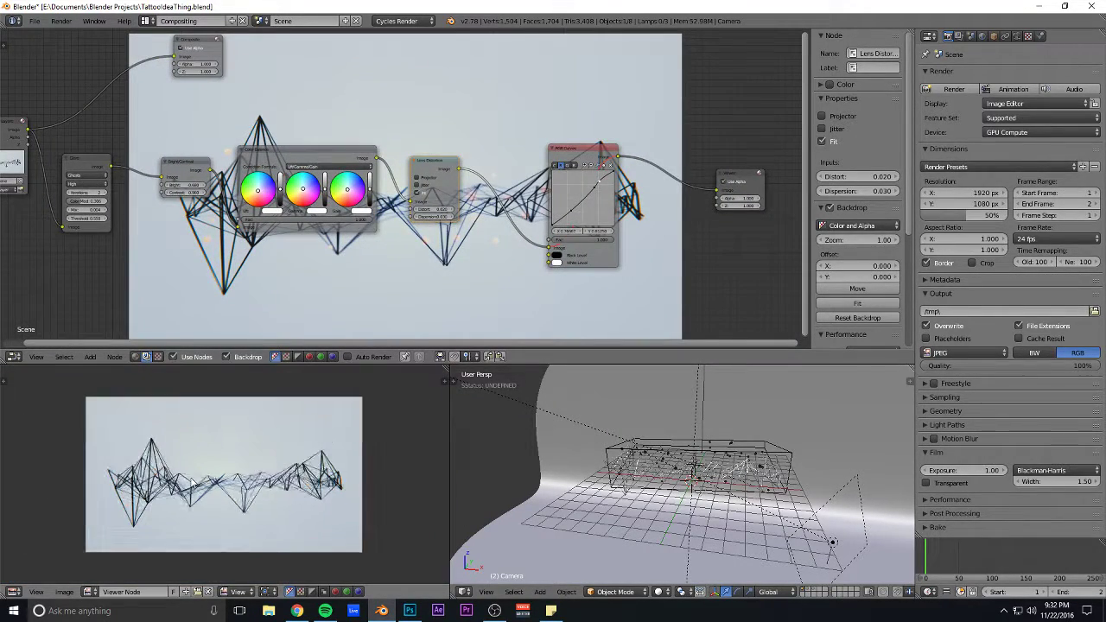
- Mute the Lens Distortion, Color Balance and Bright/Contrast nodes to compare the higher-resolution render without them
key("m")
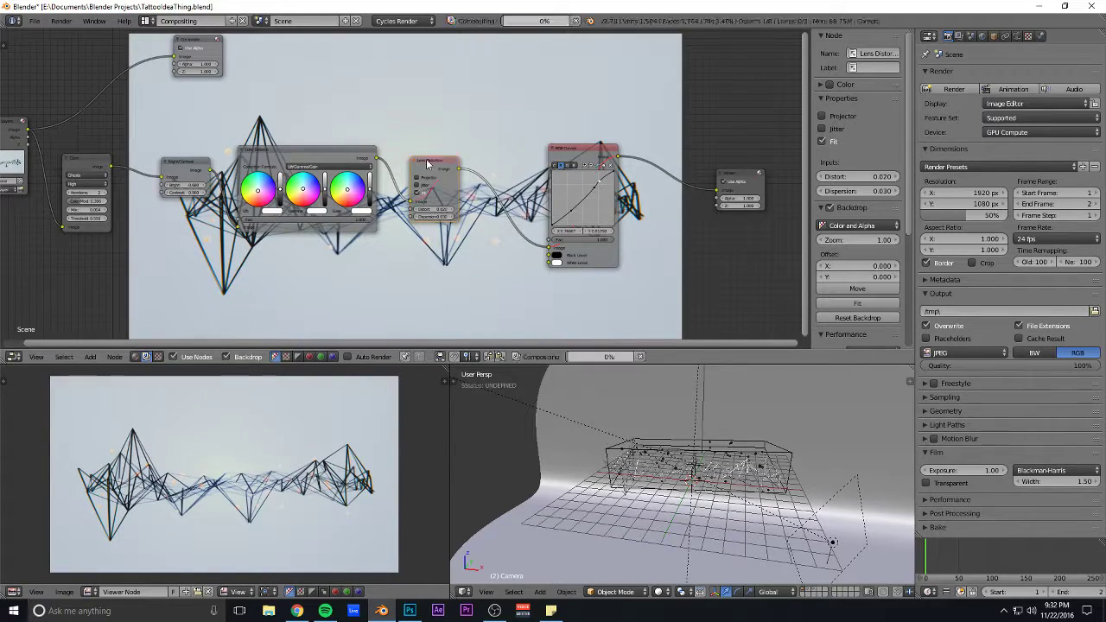
left_click(307, 155)
key("m")
left_click(187, 162)
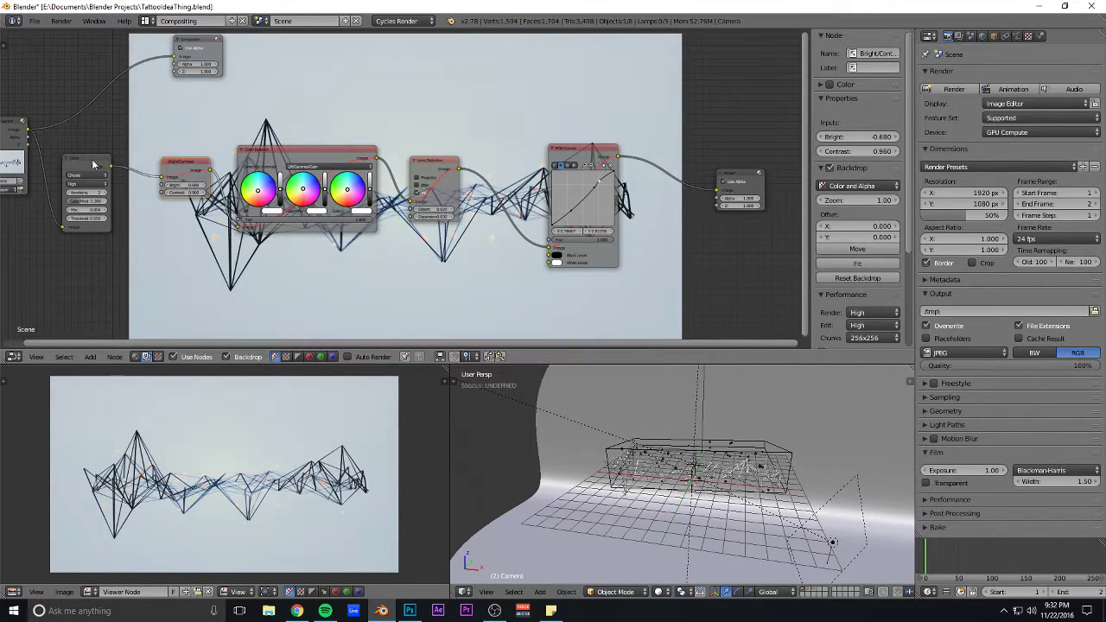
left_click(93, 166, "shift")
- Unmute the Bright/Contrast, Color Balance and Lens Distortion nodes one after another
left_click(183, 165)
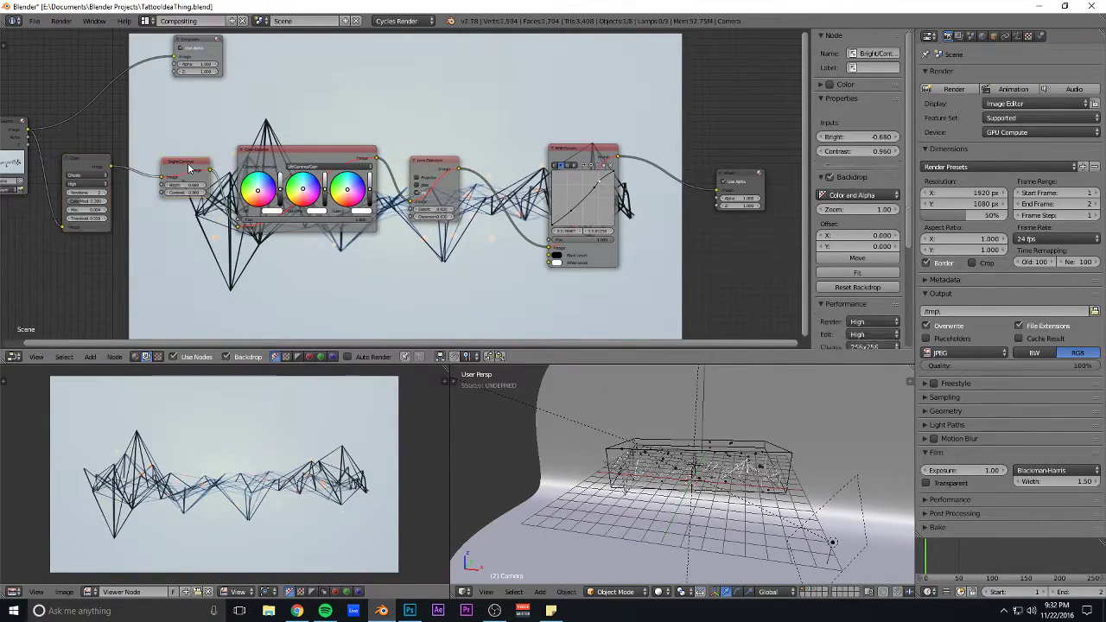
left_click(294, 159)
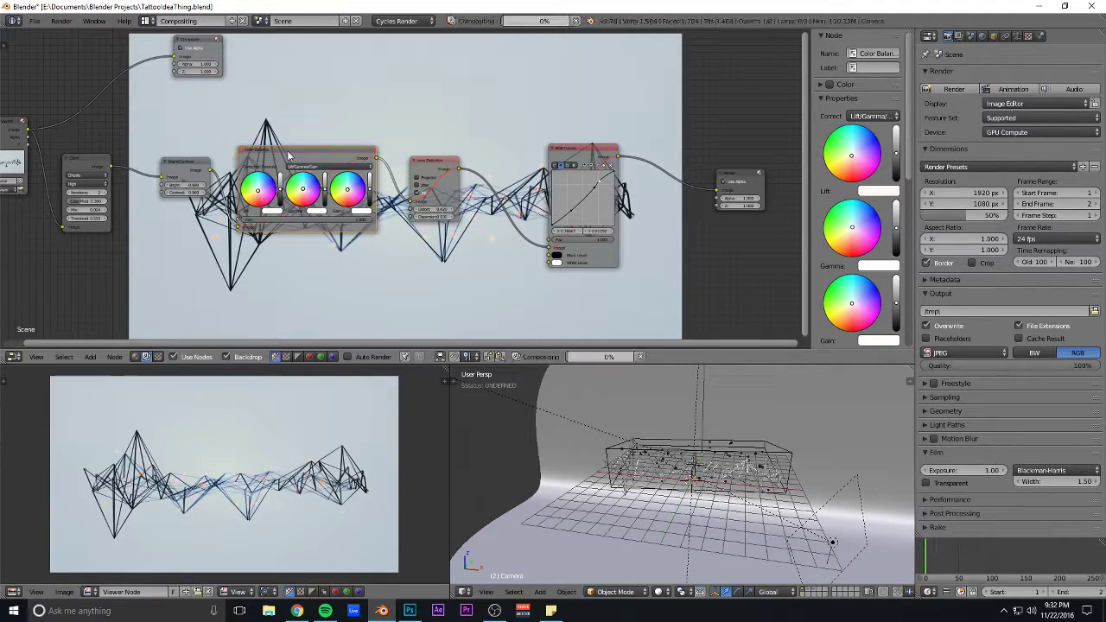
left_click(437, 167)
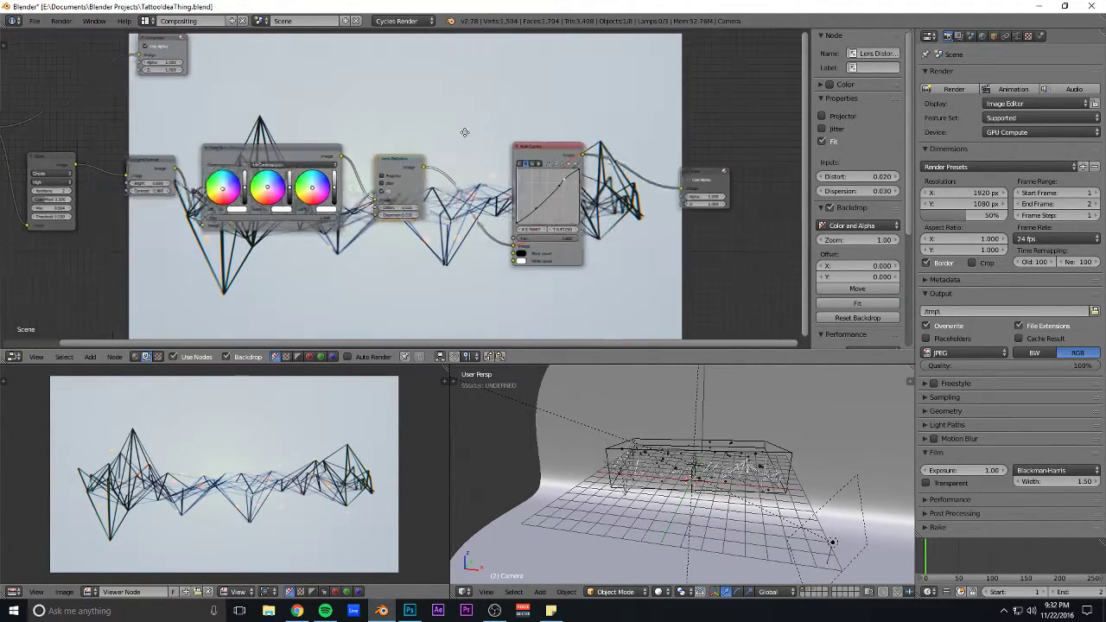
- Unmute the RGB Curves node before the Viewer and examine its curve and effect
middle_click_drag(465, 132, 356, 138)
scroll(433, 148, "up", 4)
left_click(467, 143)
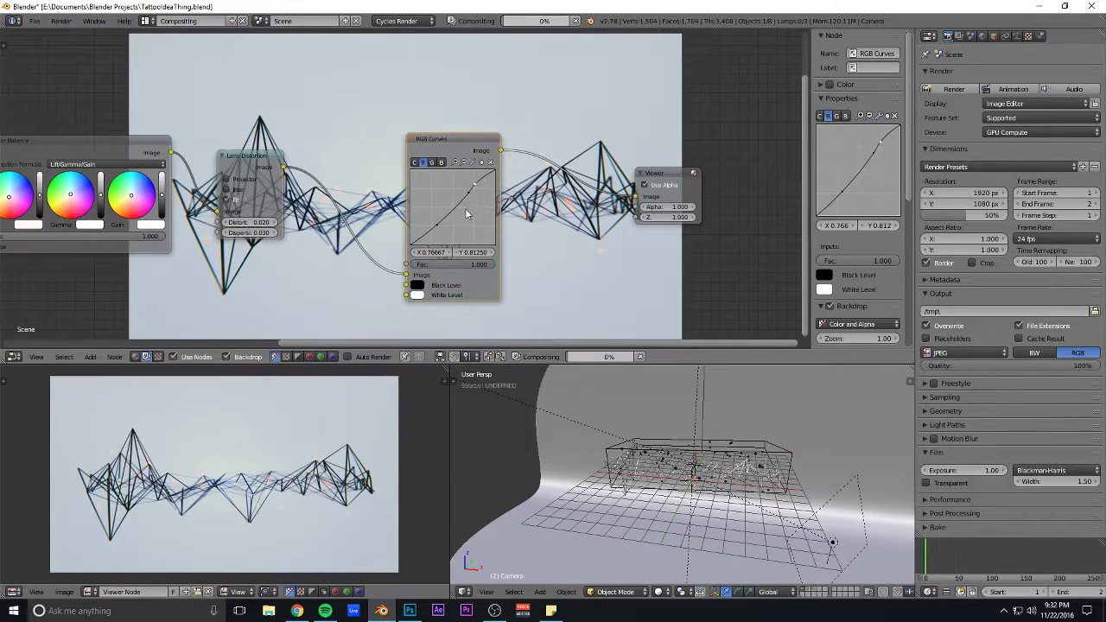
middle_click_drag(558, 239, 475, 249)
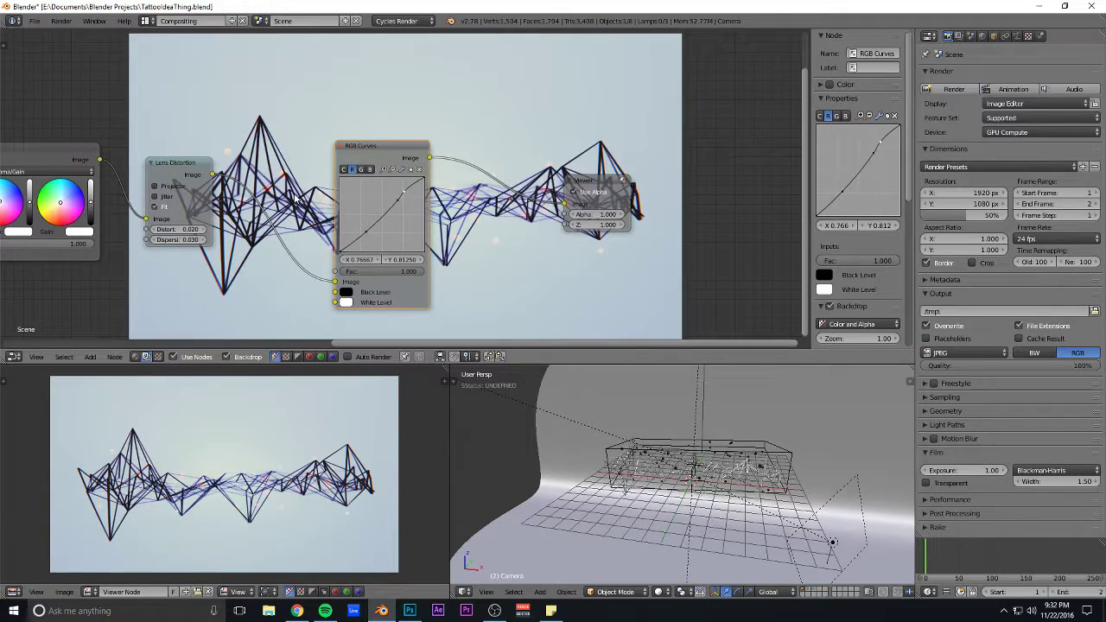
- Switch to Photoshop and compare the WireFrameWaveForm.psd image with the Color Fill 1 layer off and on
left_click(410, 610)
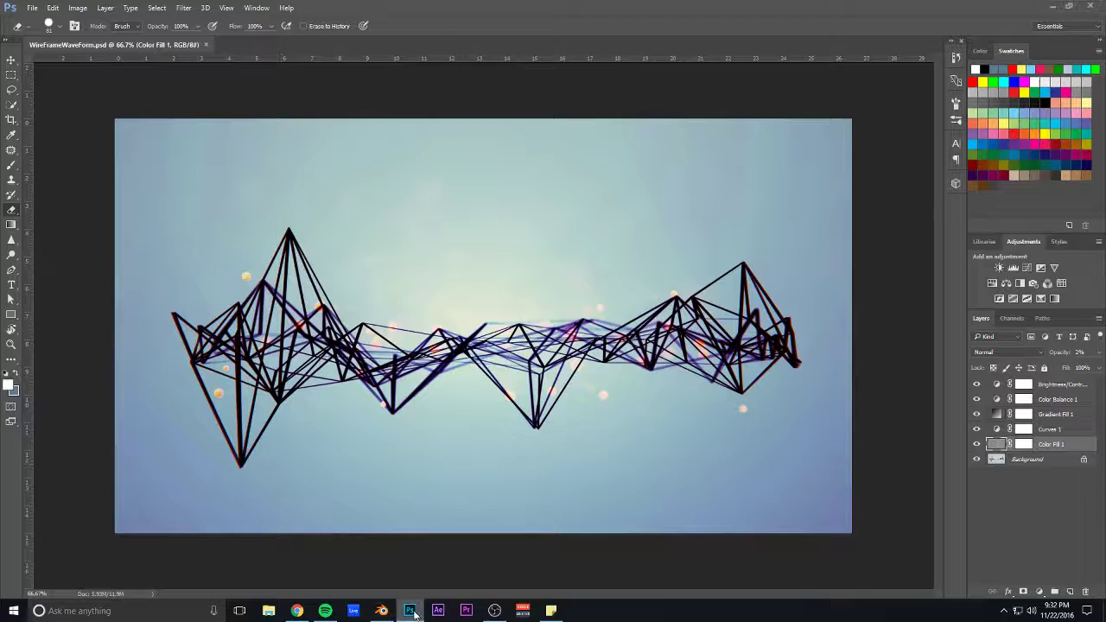
scroll(403, 273, "down", 2, "alt")
scroll(403, 277, "up", 3, "alt")
scroll(400, 282, "up", 1, "alt")
scroll(385, 244, "down", 1, "alt")
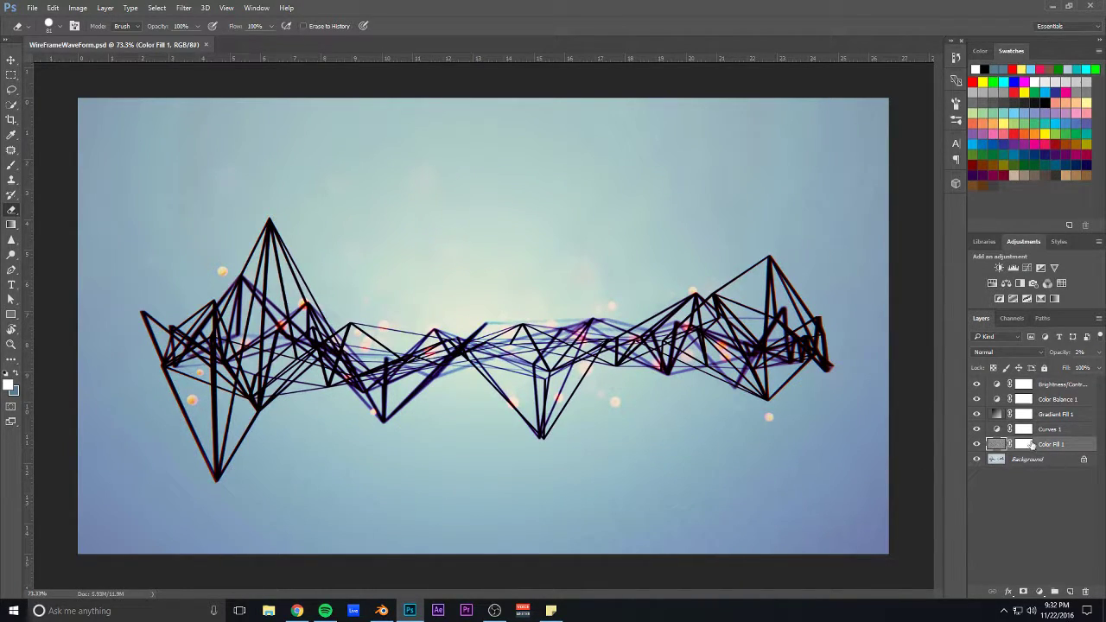
left_click(977, 444)
left_click(976, 445)
- Add a white Solid Color fill layer above Color Fill 1
left_click(1038, 591)
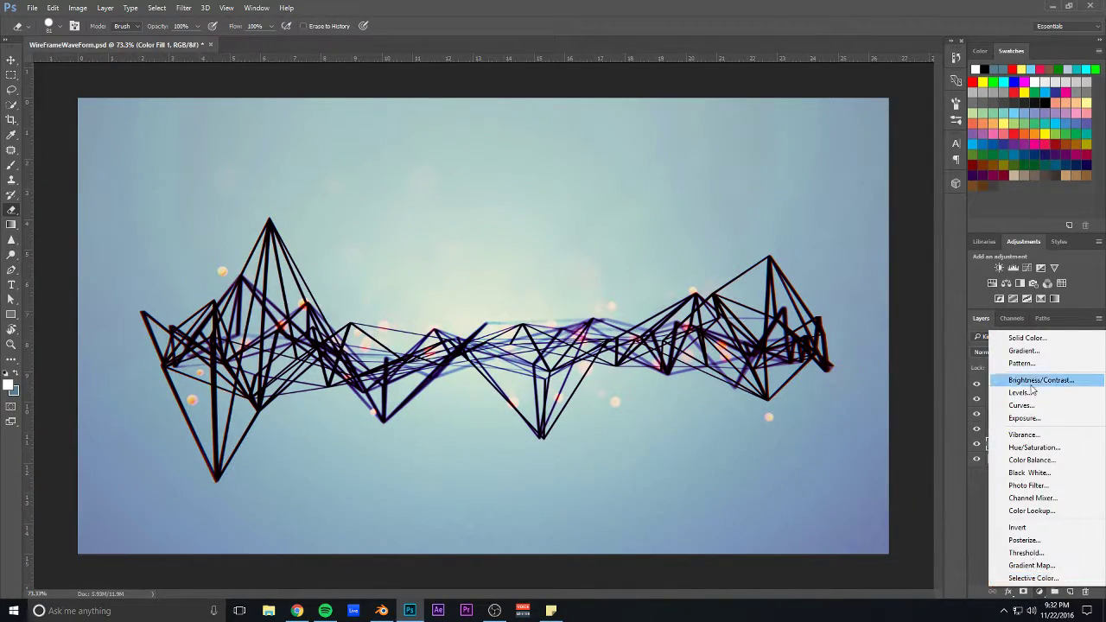
left_click(1026, 338)
left_click(908, 149)
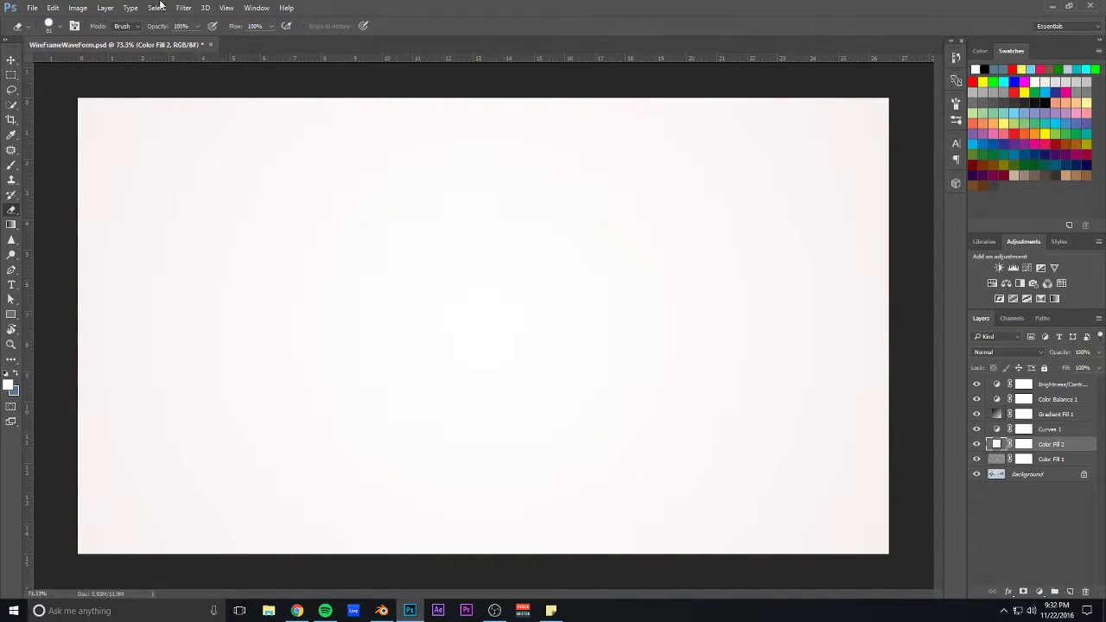
- Try the Add Noise filter on the white fill layer with its opacity at 15%, and delete that layer
left_click(183, 8)
mouse_move(216, 167)
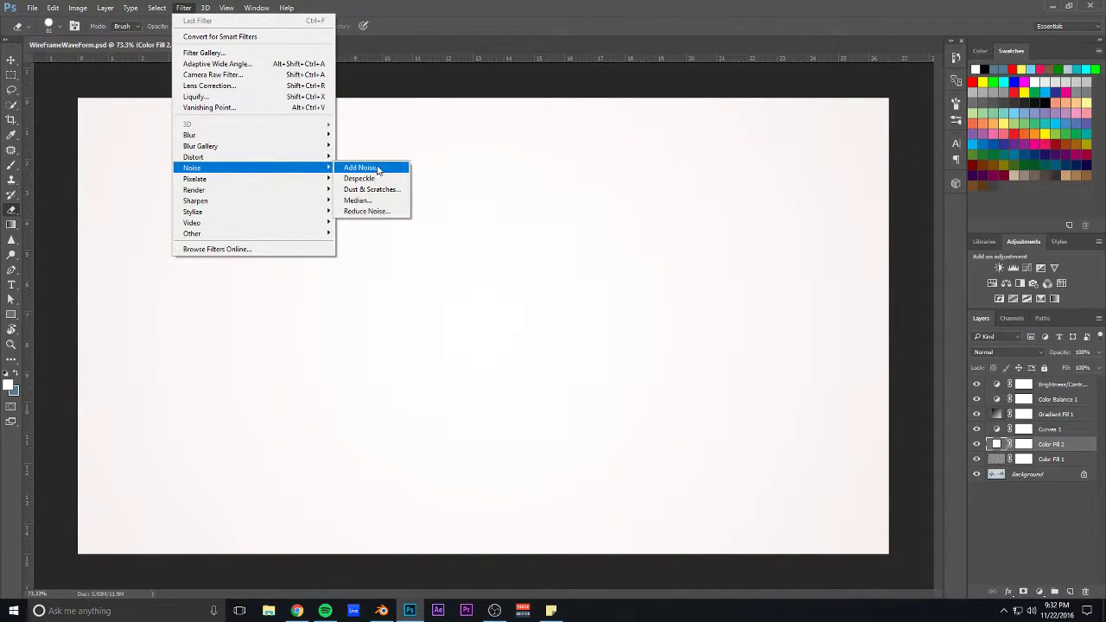
left_click(391, 171)
left_click(537, 230)
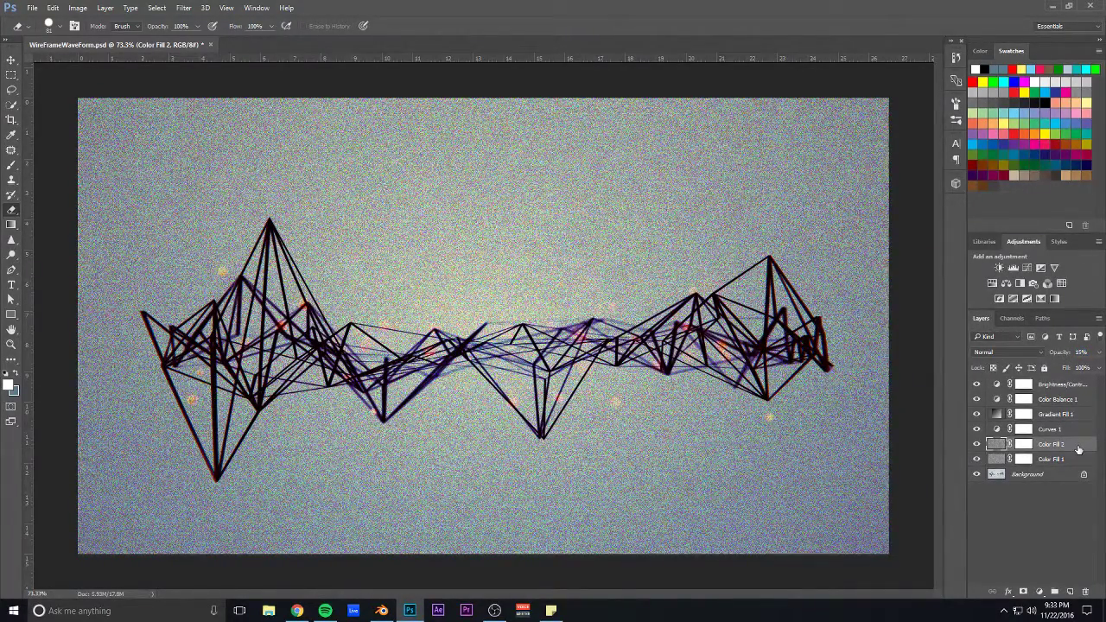
key("Delete")
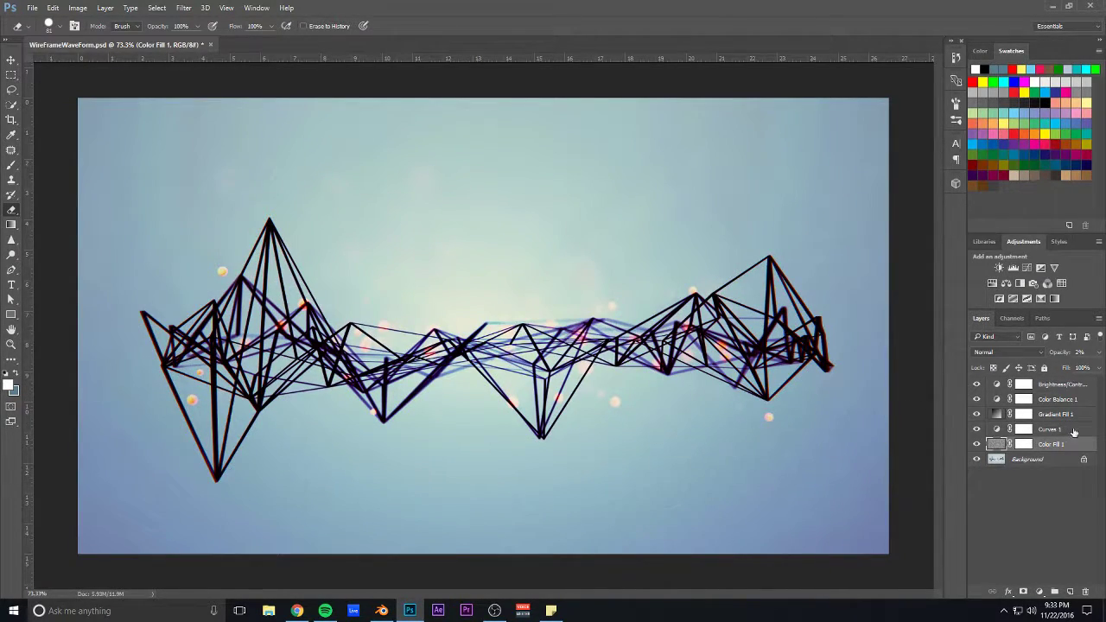
- Open the Curves 1 adjustment's settings and hide all layers above Background to view the original render
double_click(995, 429)
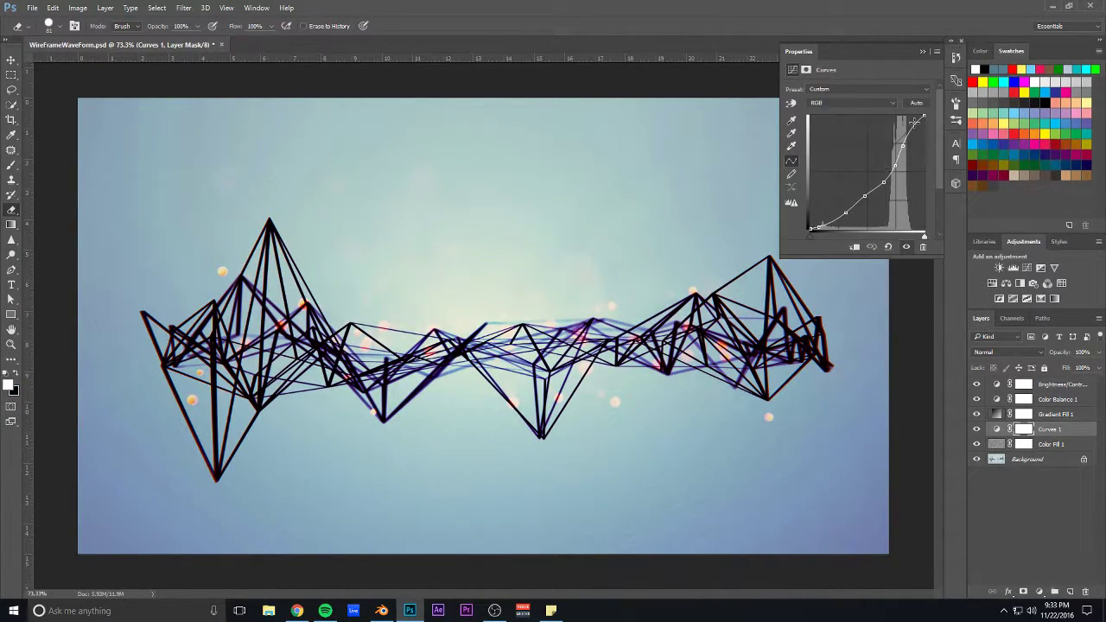
left_click(976, 429)
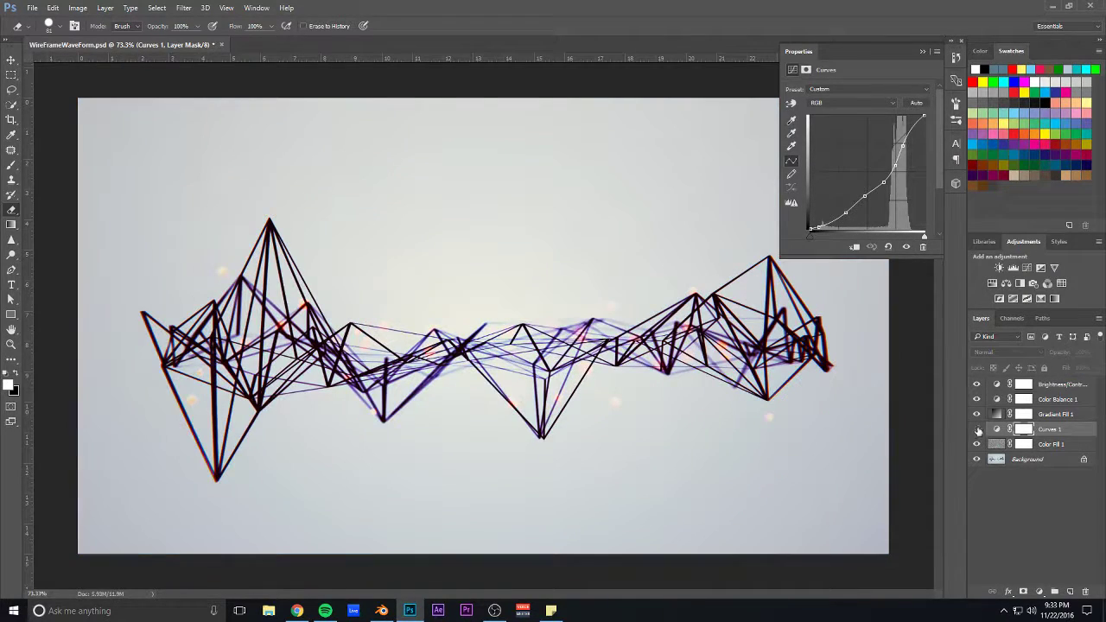
left_click(976, 412)
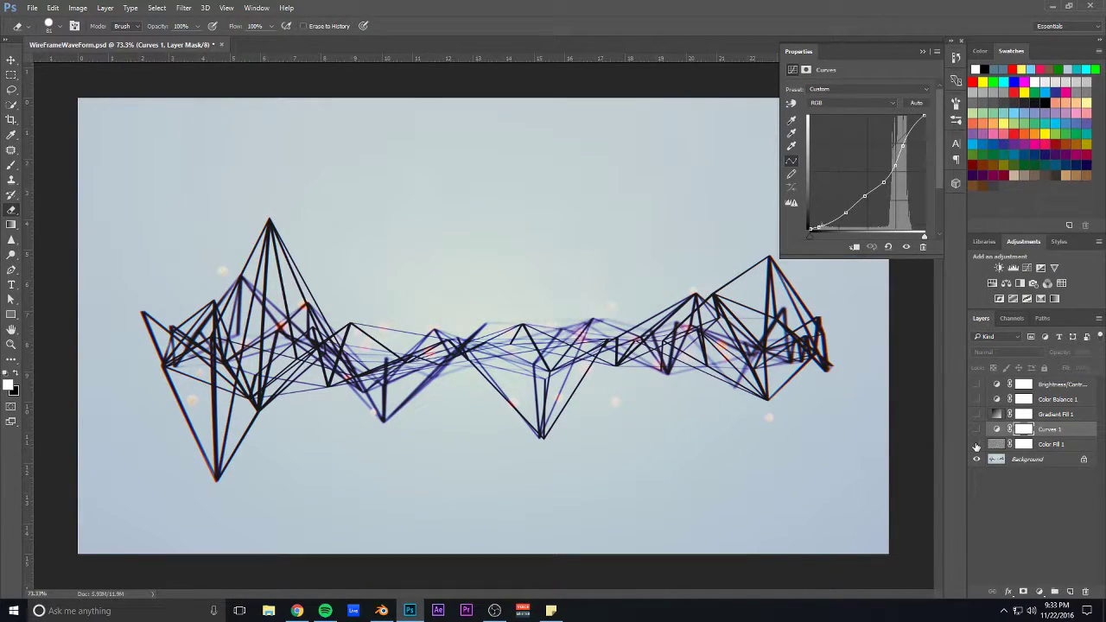
- Show the Curves 1, Gradient Fill 1 and Color Balance 1 layers one by one to compare their effects
left_click(976, 430)
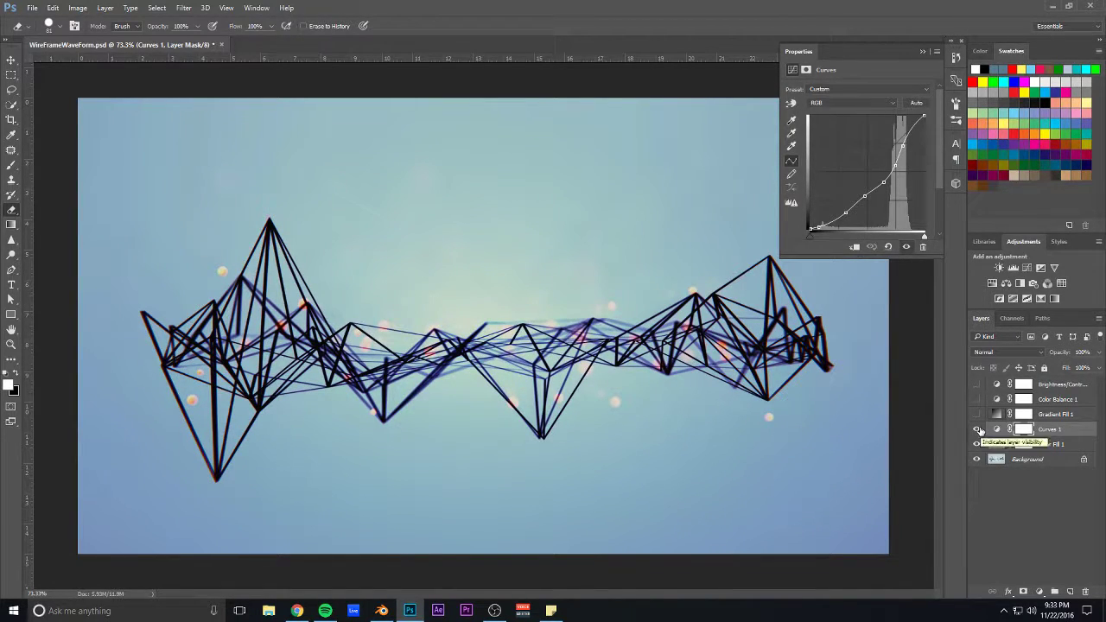
left_click(976, 415)
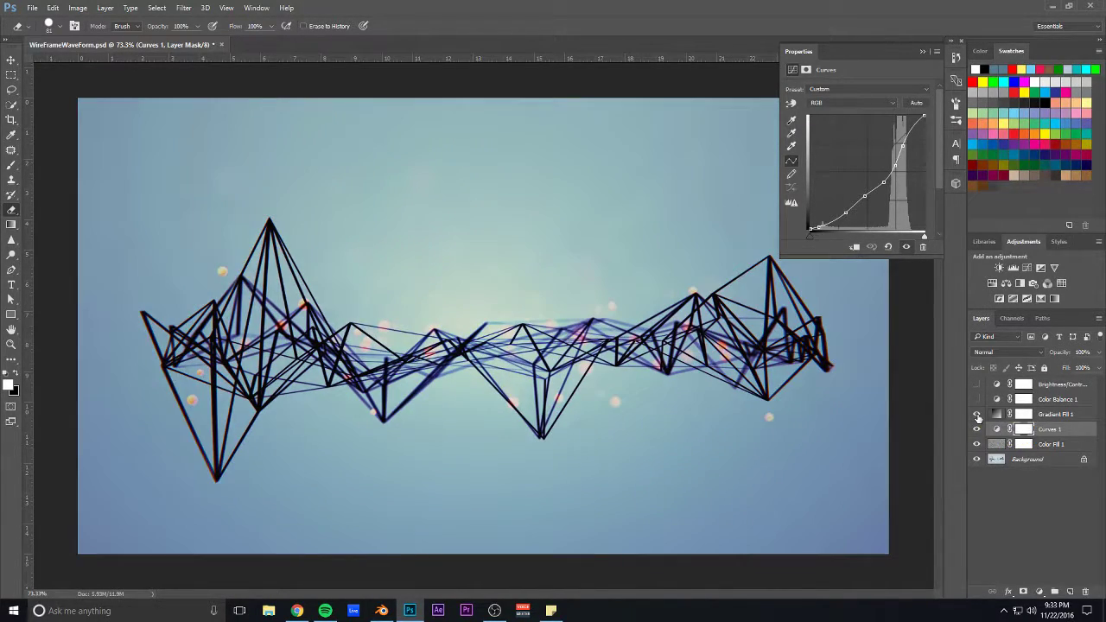
left_click(976, 399)
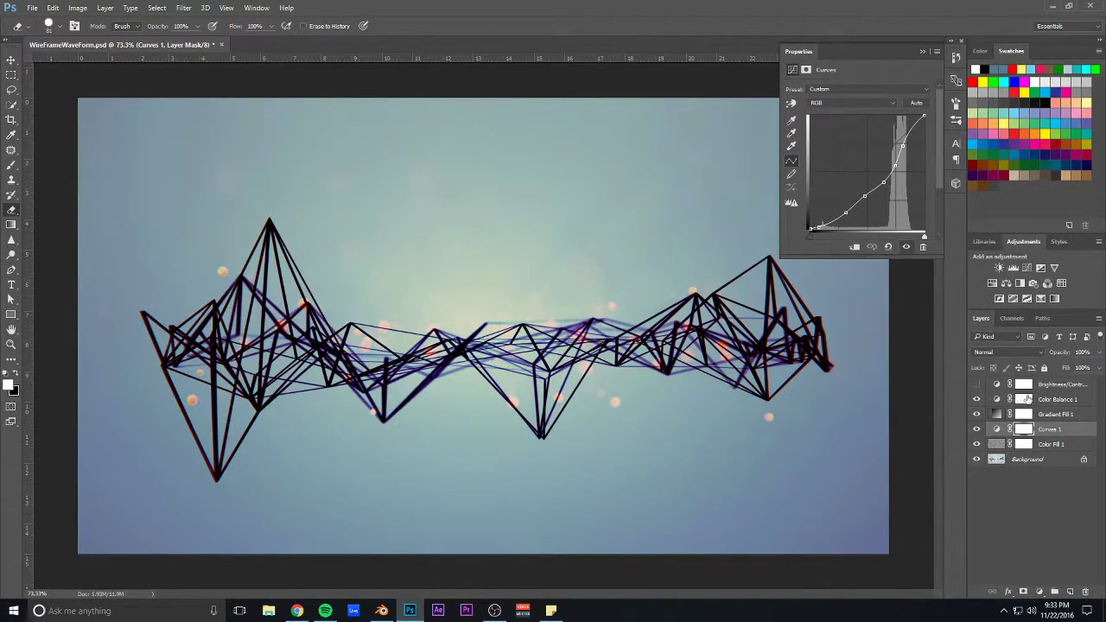
- Review the Color Balance 1 adjustment's settings for Shadows, Highlights and Midtones
left_click(1057, 400)
left_click(870, 88)
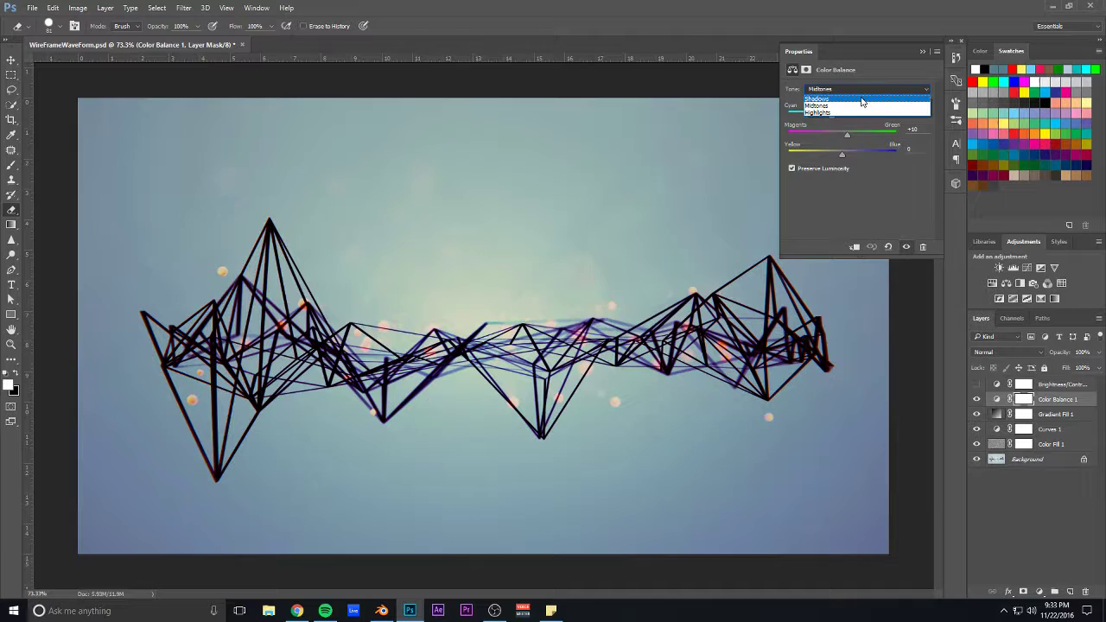
left_click(864, 98)
left_click(864, 88)
left_click(863, 112)
left_click(863, 88)
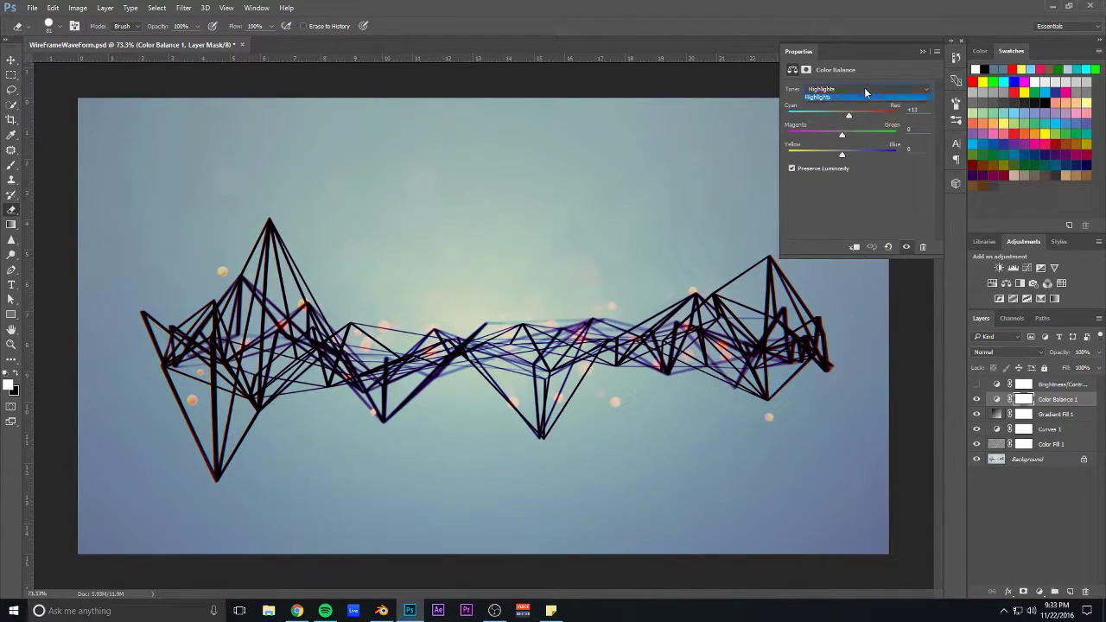
left_click(856, 105)
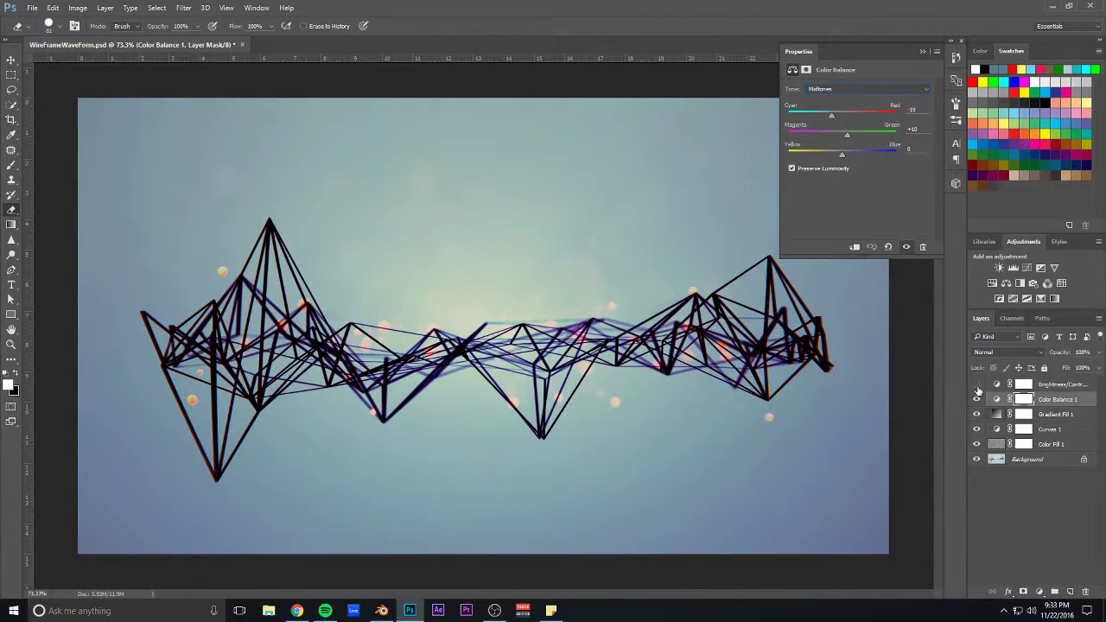
- Show the Brightness/Contrast layer again and collapse the Color Balance properties to view the complete image
left_click(976, 384)
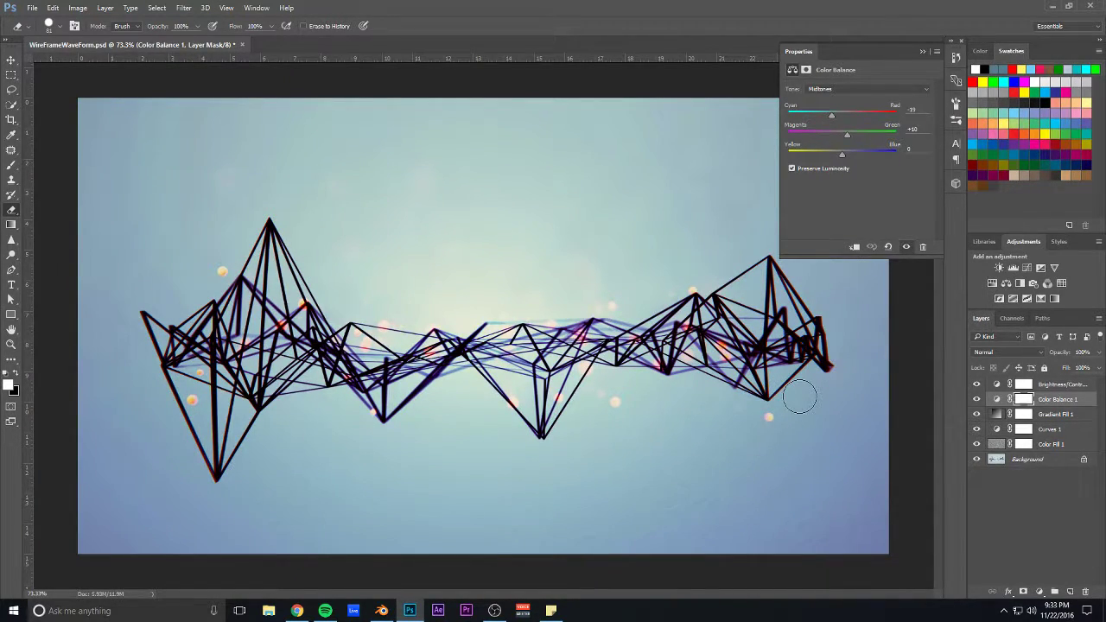
key("ctrl+minus")
key("ctrl+minus")
key("ctrl+0")
left_click(919, 51)
- Show the desktop to view the finished image as wallpaper, and return to Photoshop
left_click(1104, 610)
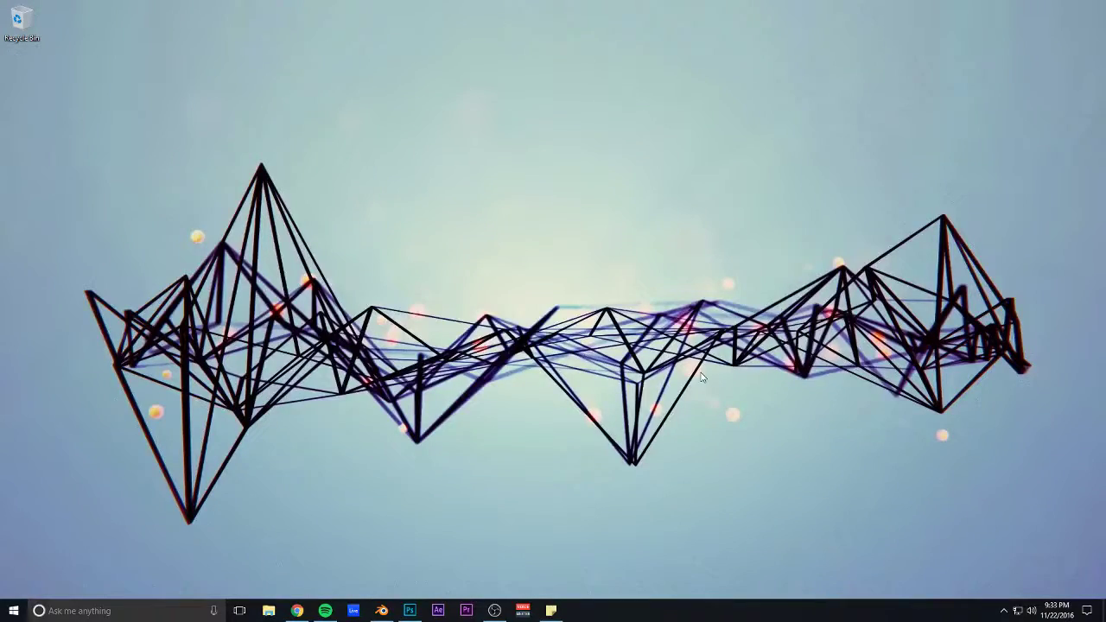
left_click(494, 609)
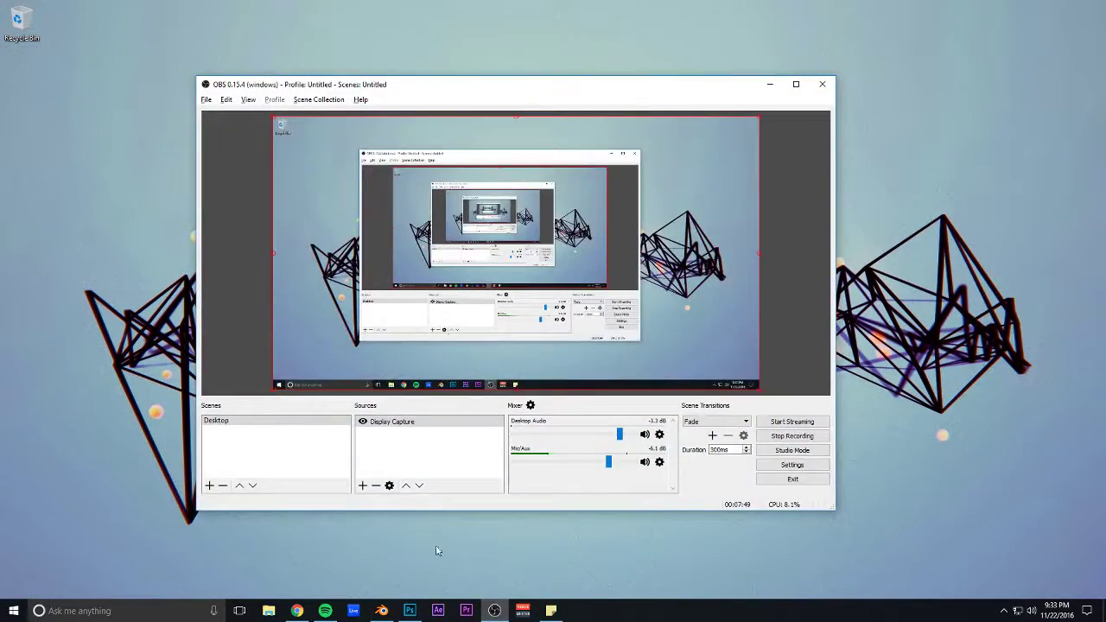
left_click(410, 610)
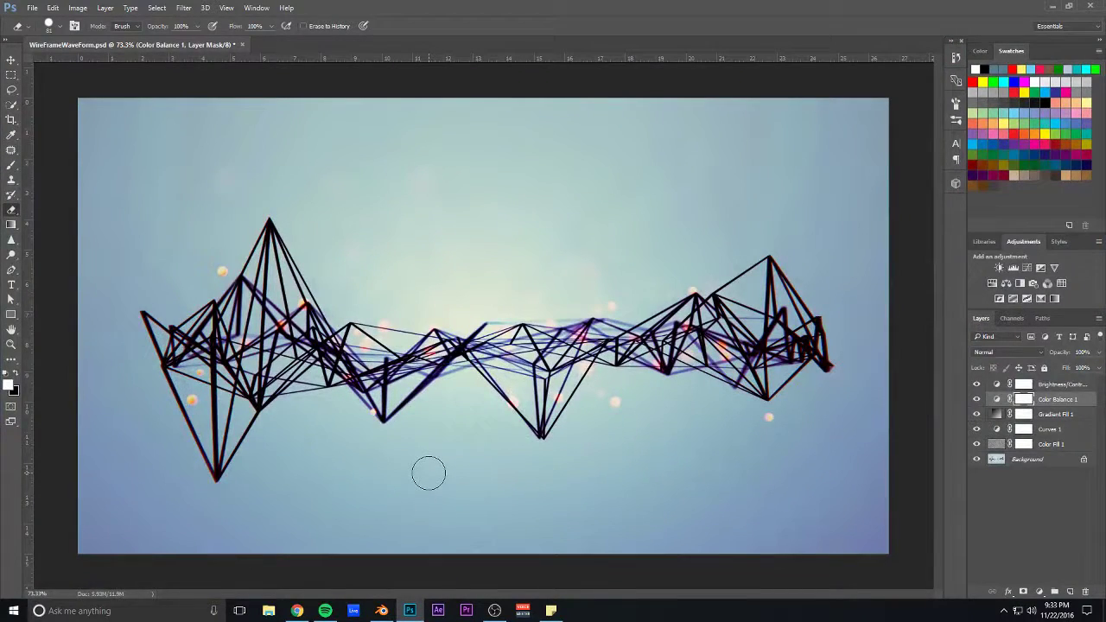